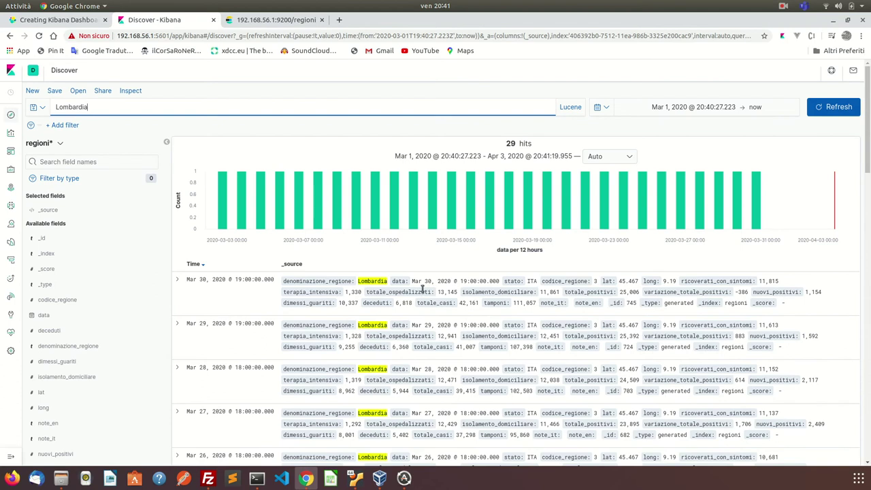
Search the regioni* records for 13 and review the matching entries and their distribution over time
triple_click(177, 108)
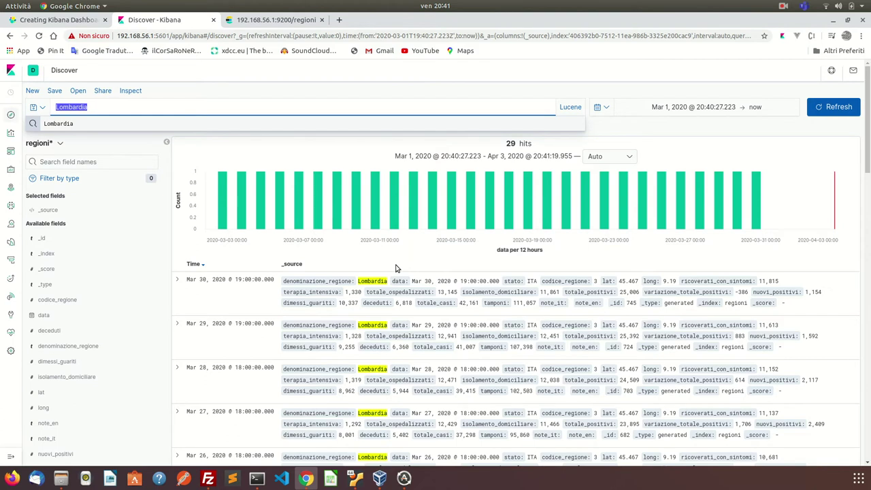
type("13")
key("Return")
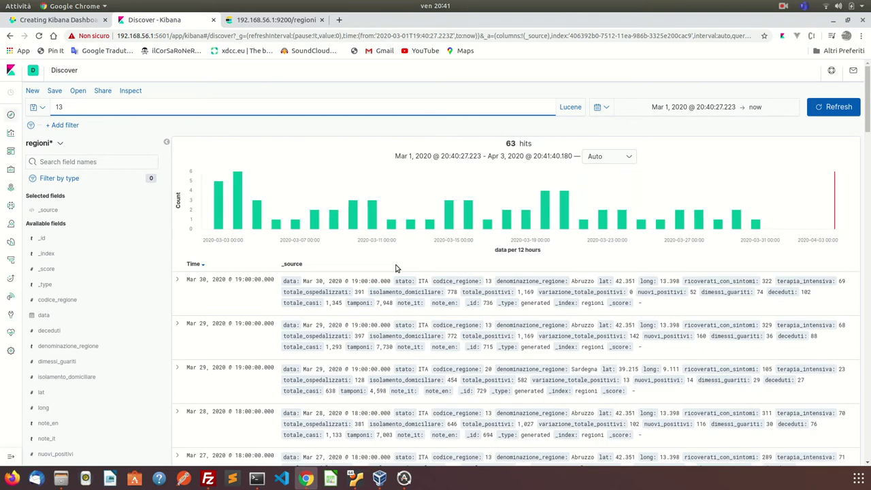
scroll(525, 288, "down", 8)
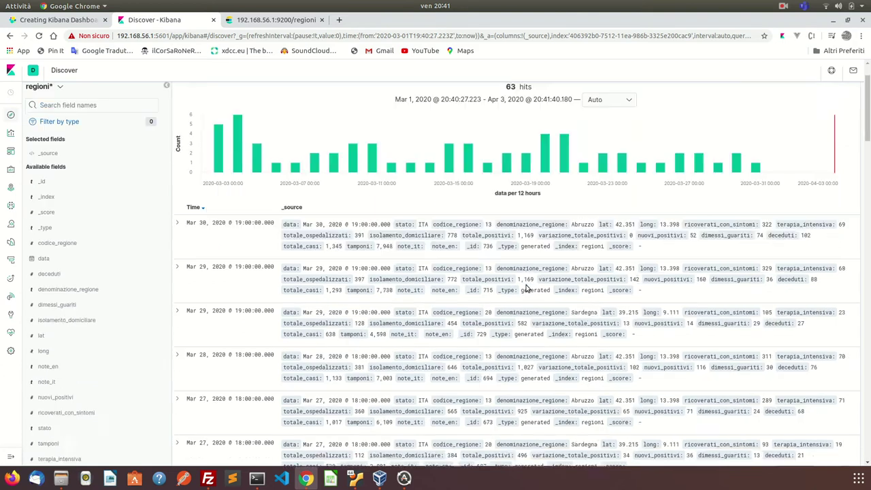
scroll(525, 289, "up", 8)
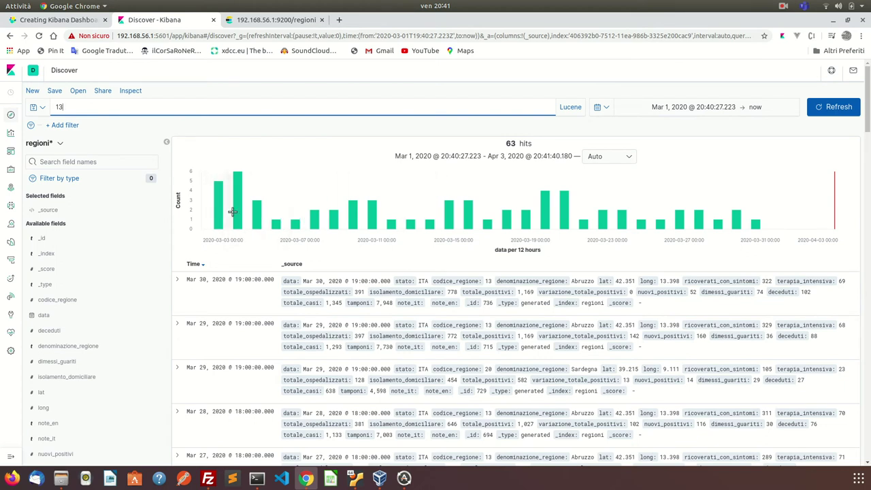
mouse_move(237, 217)
Clear the query text from the search field
key("BackSpace")
key("BackSpace")
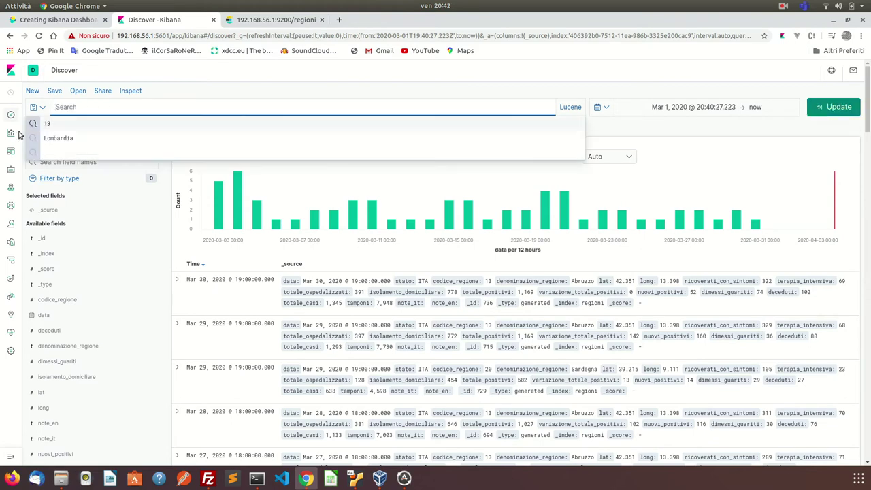
left_click(119, 72)
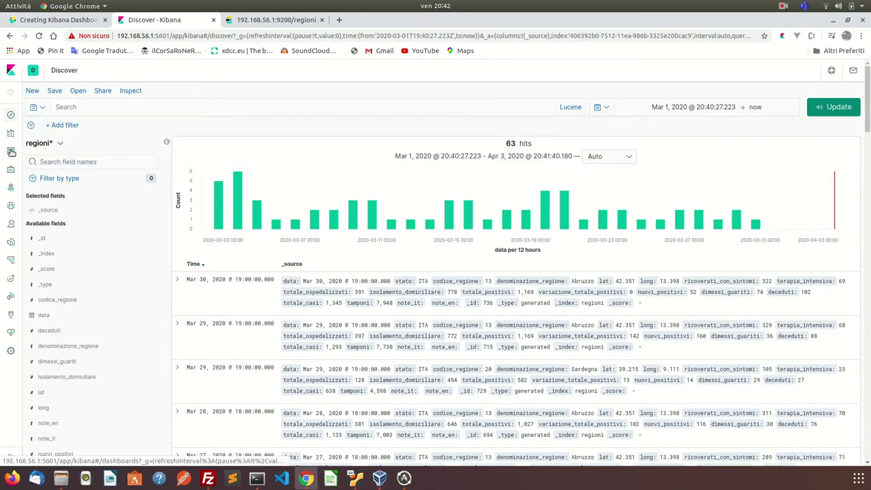
Create a new dashboard and check which existing objects can be added to it
left_click(11, 151)
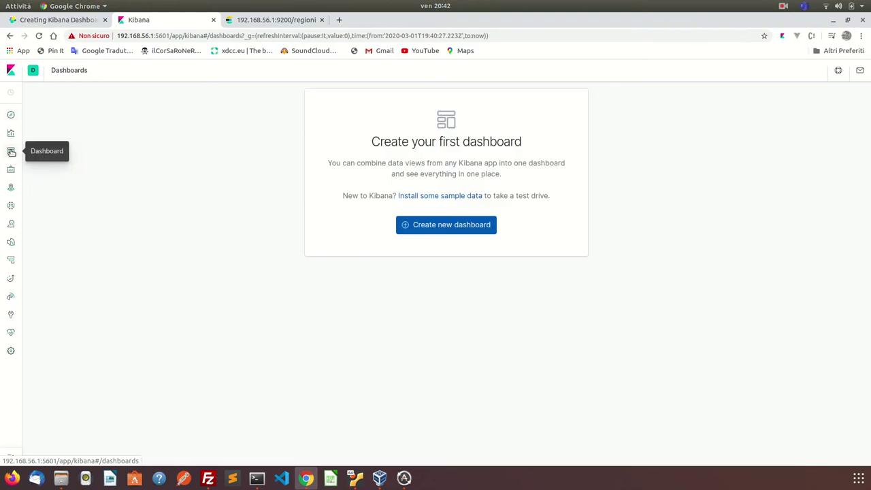
left_click(445, 224)
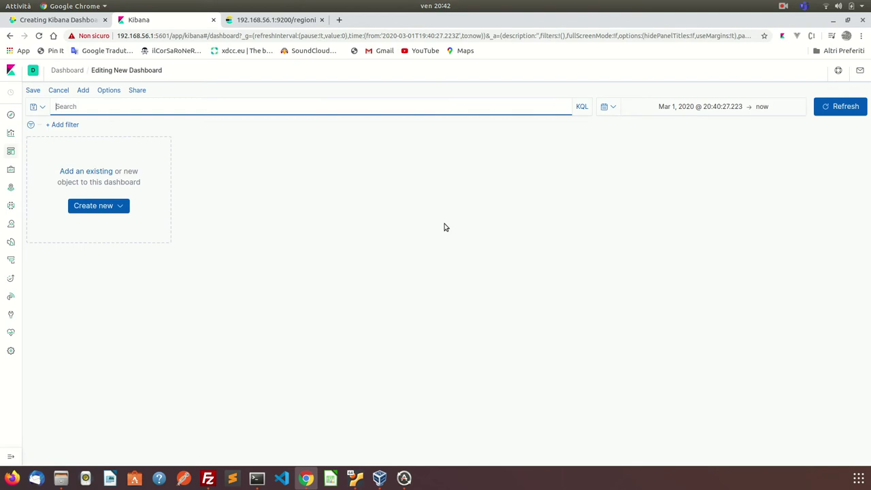
left_click(85, 171)
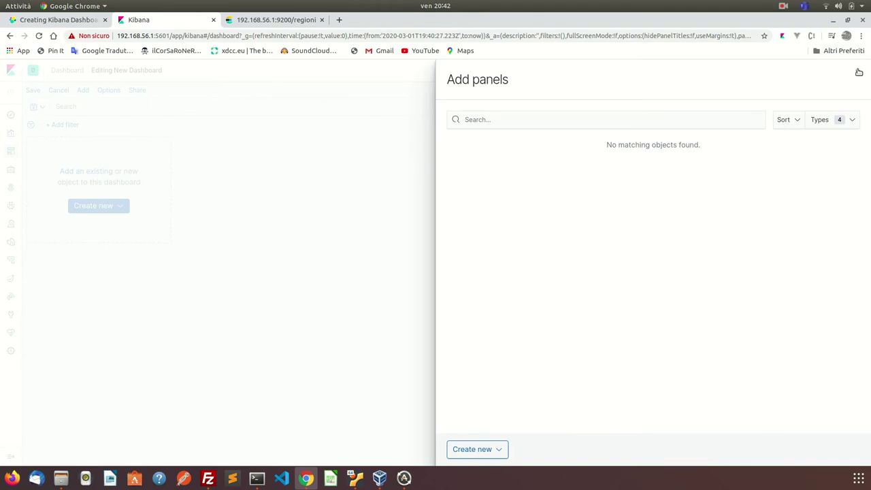
left_click(857, 71)
Create a new Line visualization for the dashboard with regioni* as its source
left_click(96, 206)
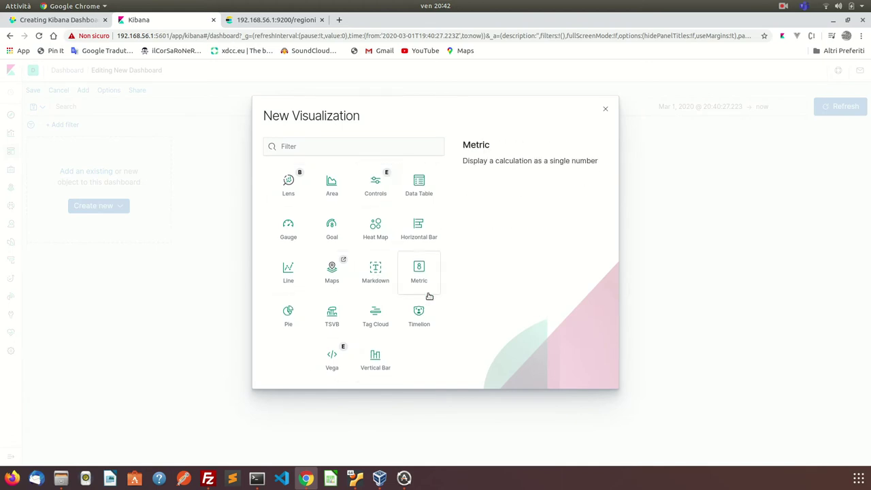
left_click(288, 272)
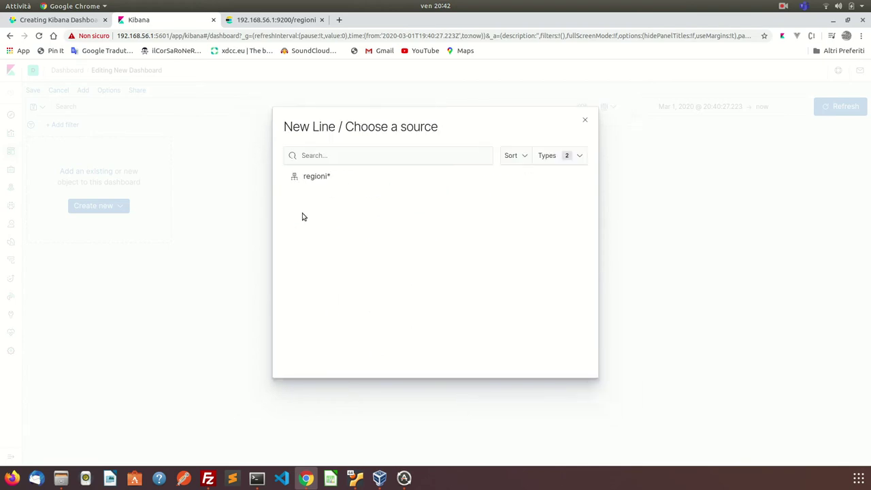
left_click(318, 178)
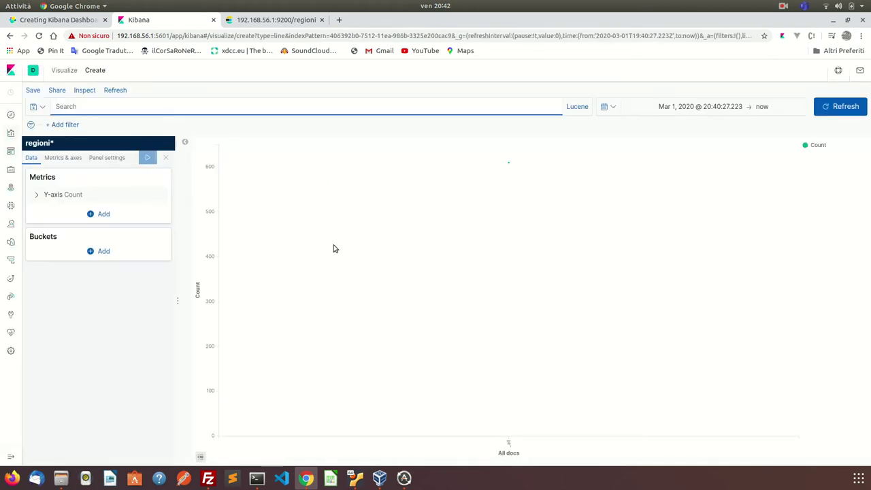
Add an X-axis bucket with a Date Histogram aggregation on the data field
left_click(101, 252)
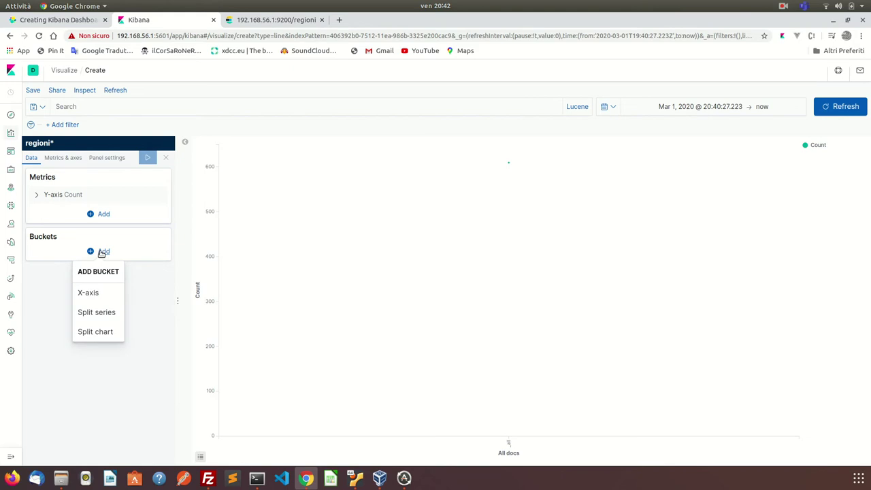
left_click(96, 297)
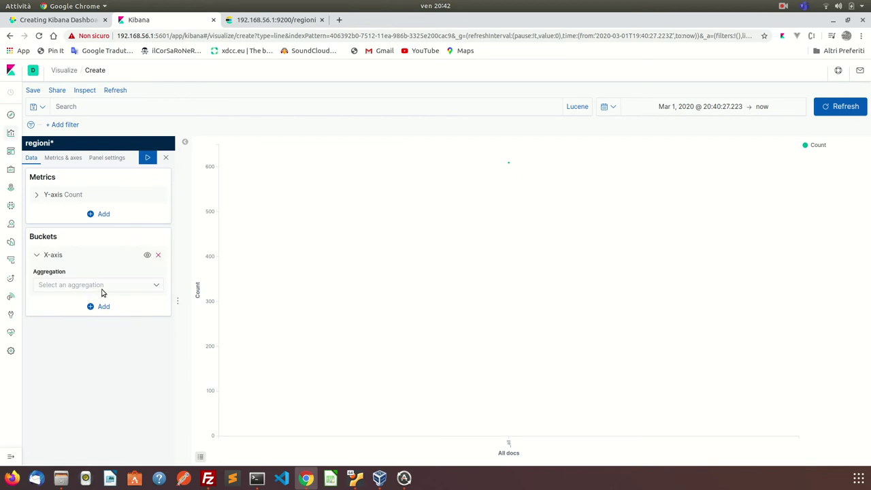
left_click(101, 288)
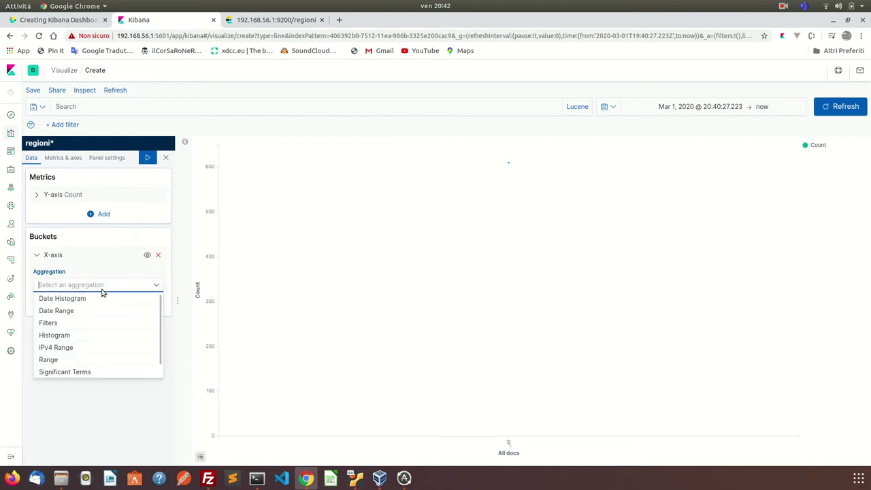
left_click(66, 300)
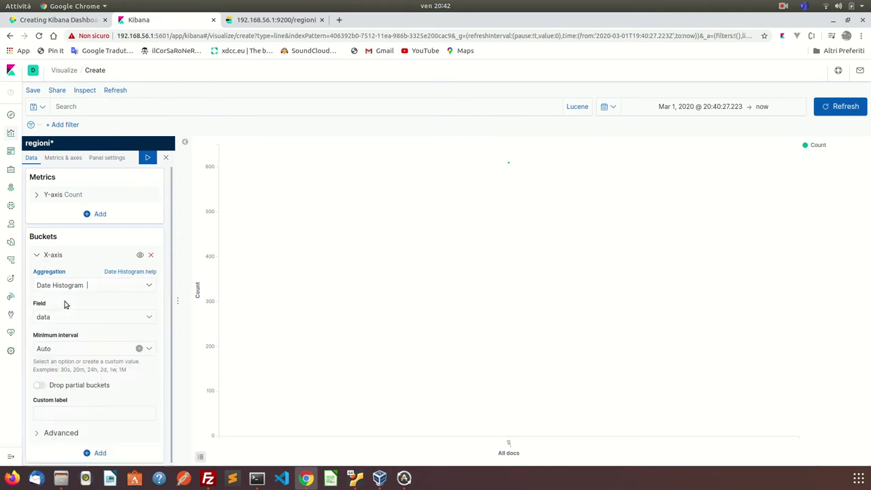
left_click(65, 317)
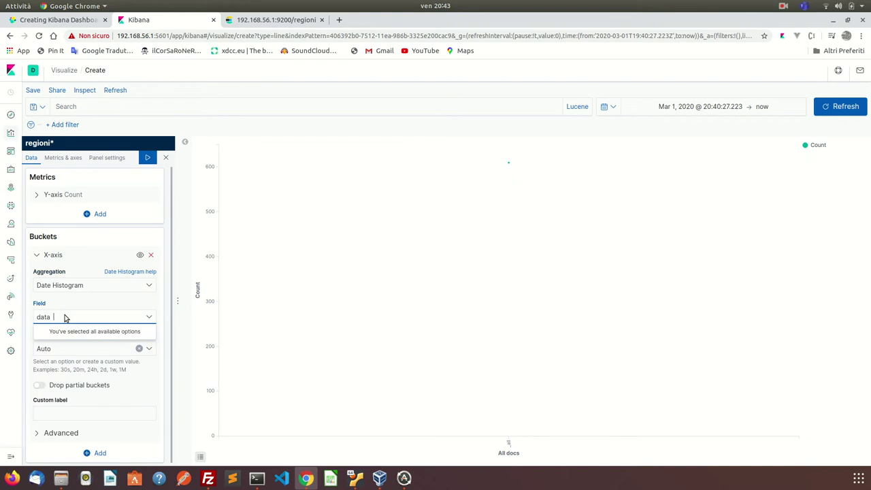
left_click(84, 303)
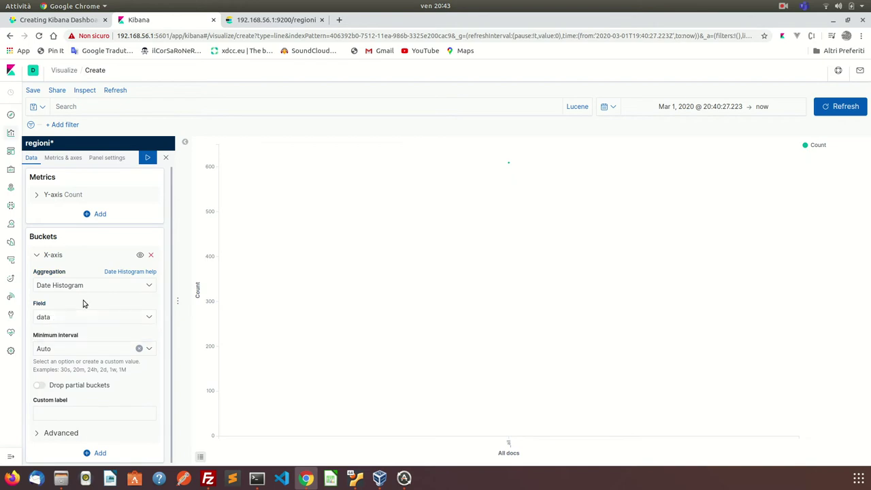
Set the X-axis minimum interval to Daily with the custom label "Date", and apply the changes to the chart
left_click(71, 350)
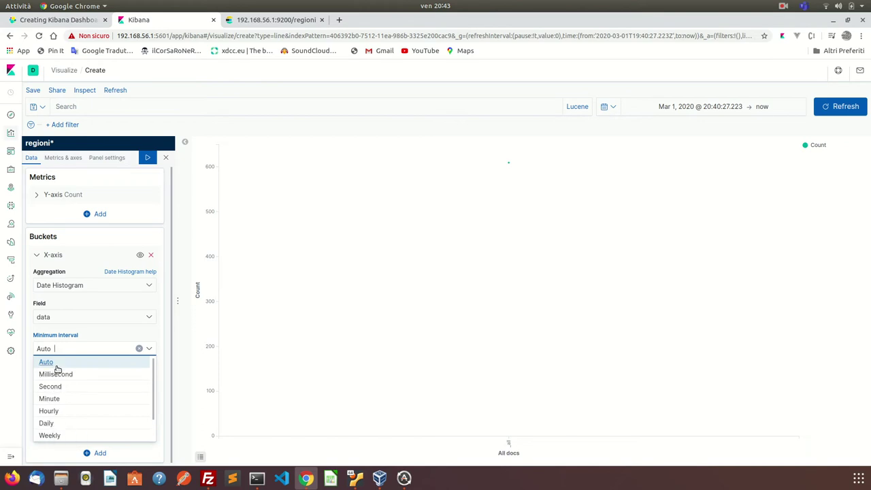
left_click(49, 423)
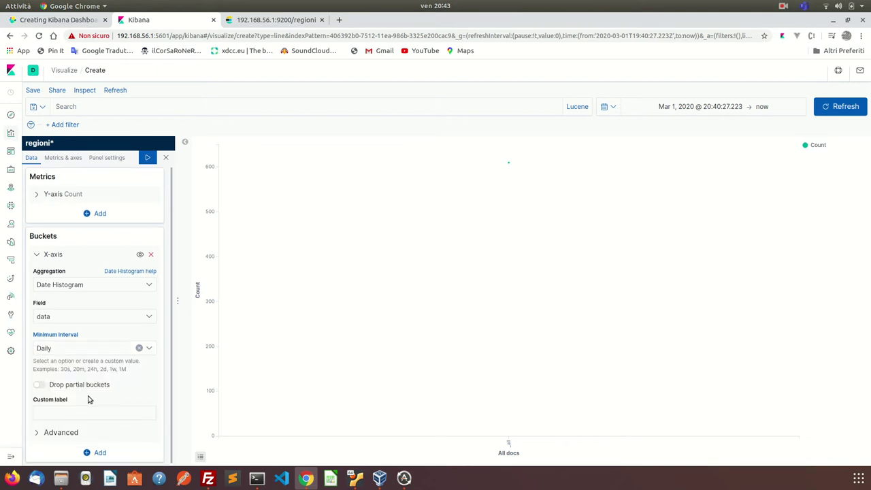
left_click(80, 417)
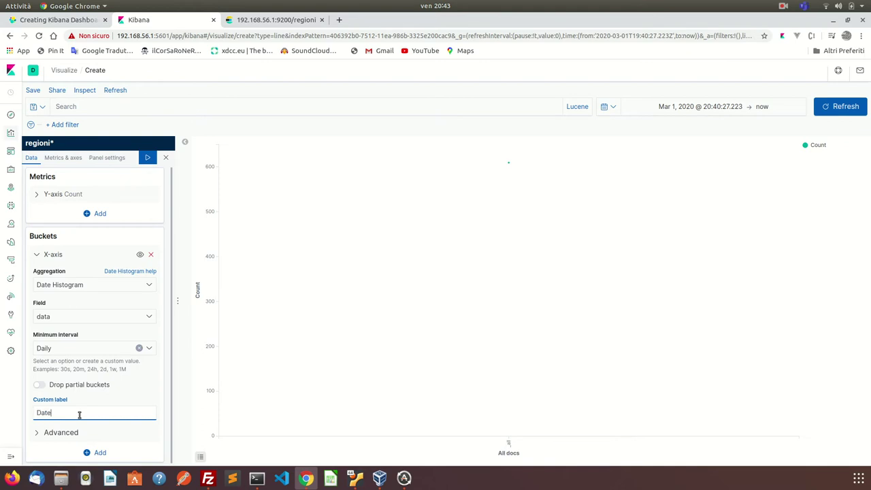
left_click(96, 203)
left_click(146, 159)
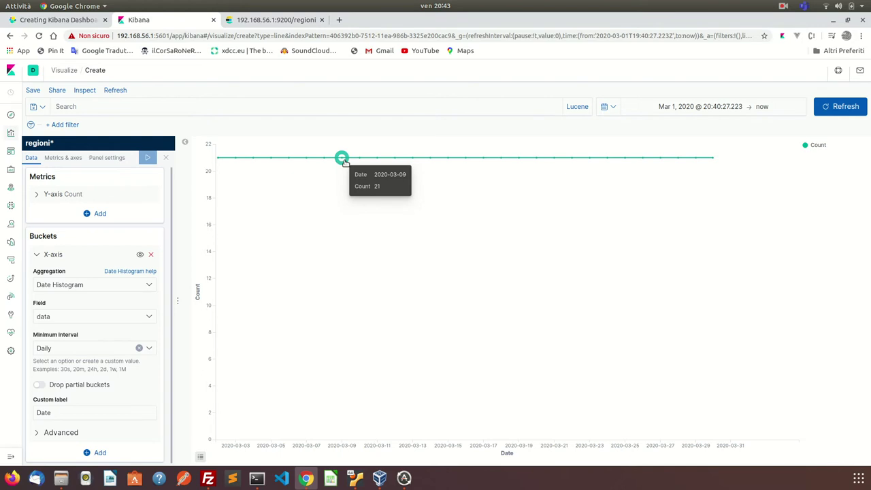
Set the Y-axis metric aggregation to Max and look through the fields available for it
left_click(58, 195)
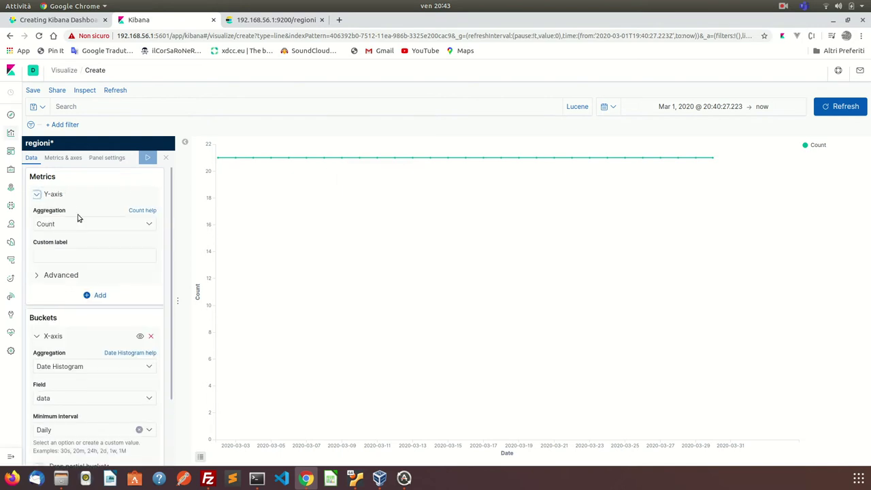
left_click(84, 224)
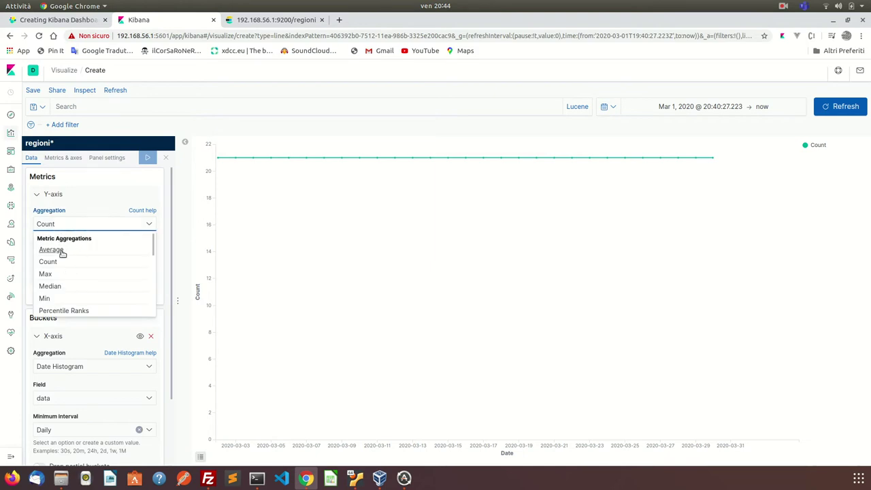
left_click(51, 275)
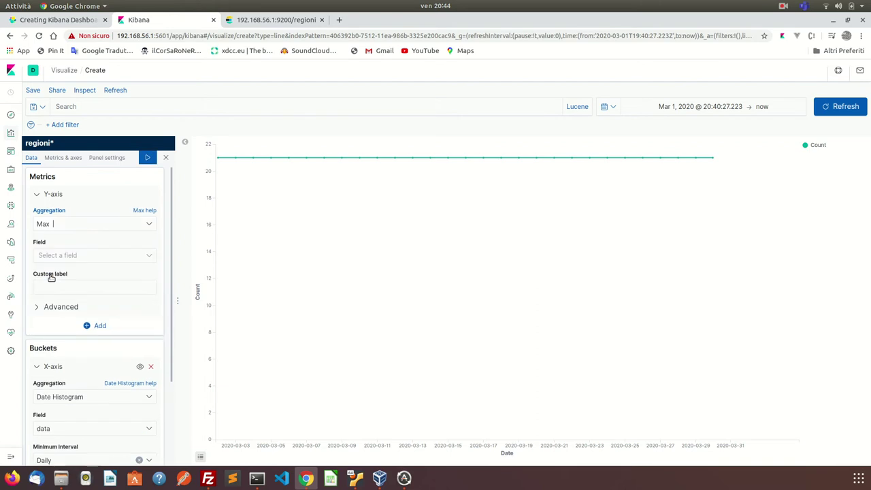
left_click(73, 255)
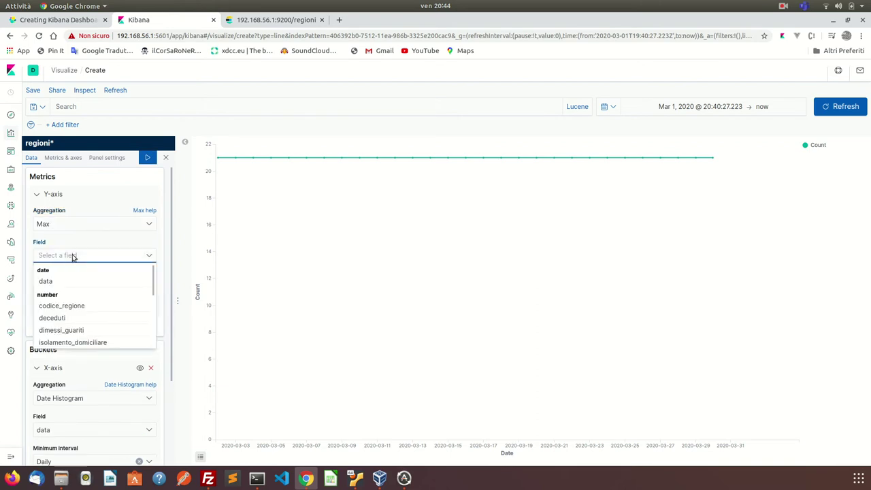
scroll(76, 305, "down", 5)
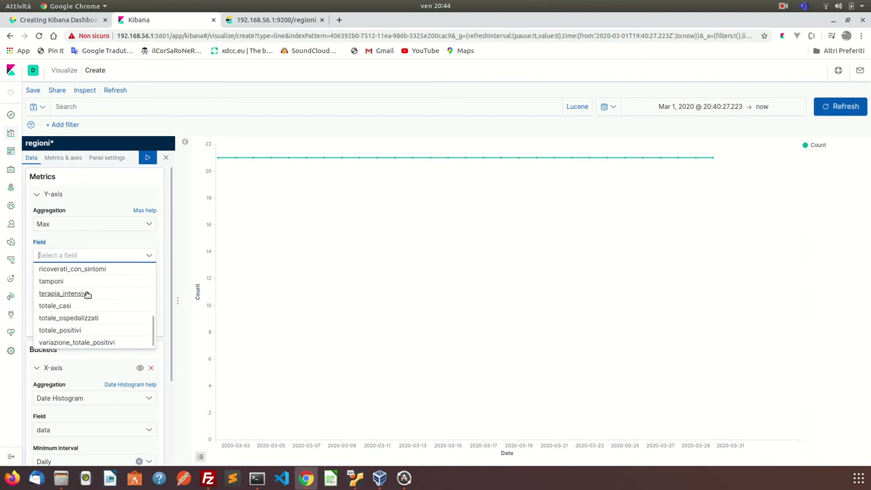
Switch to the Elasticsearch page and query the regioni index at 192.168.56.1:9200/regioni/_search
left_click(275, 25)
left_click(254, 35)
left_click(253, 35)
type("/_")
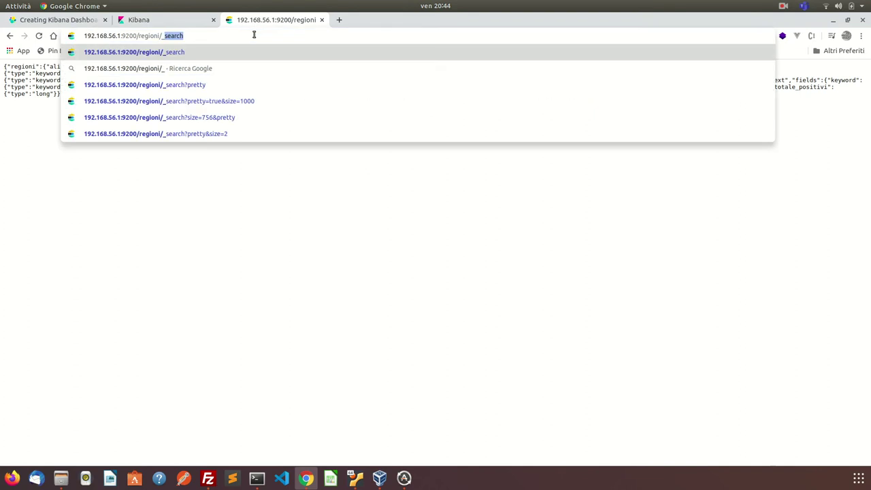
key("Return")
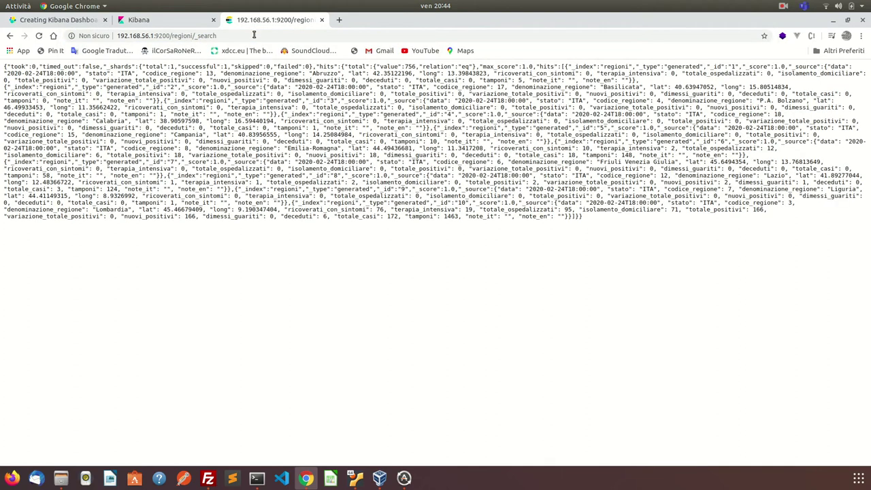
Reload the regioni search with the ?pretty parameter and examine the field names in the formatted records
left_click(254, 35)
left_click(253, 35)
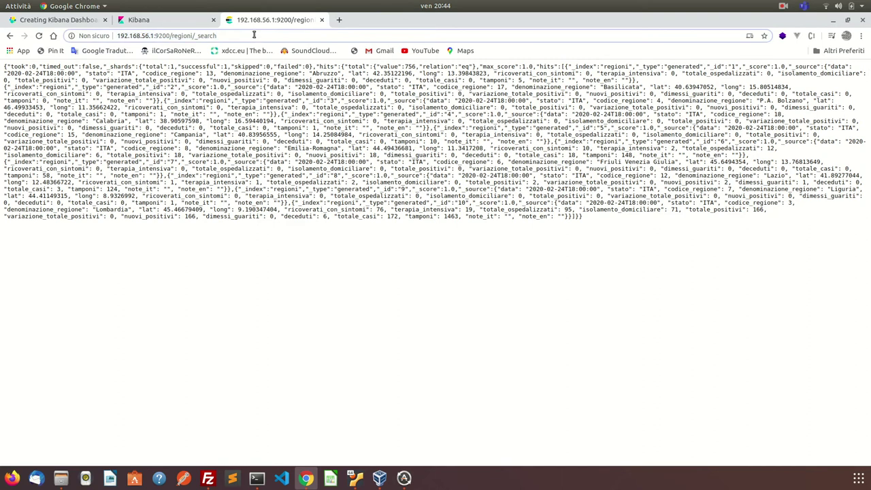
type("?pretty")
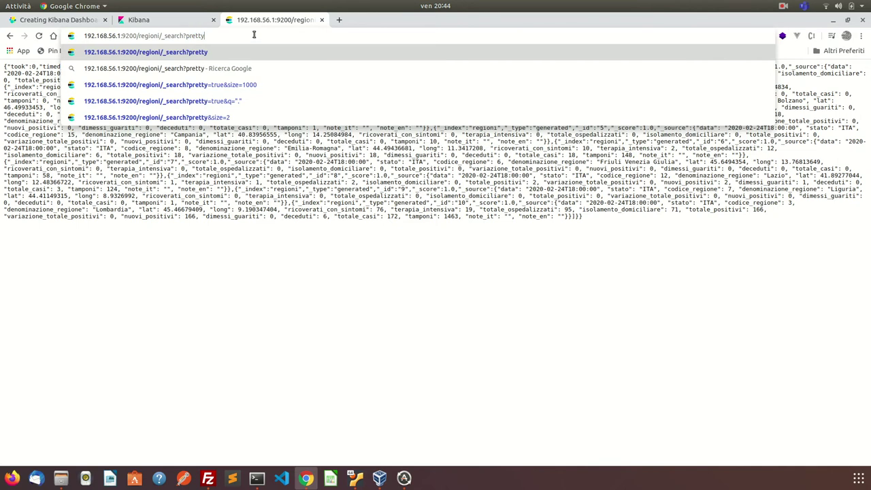
key("Return")
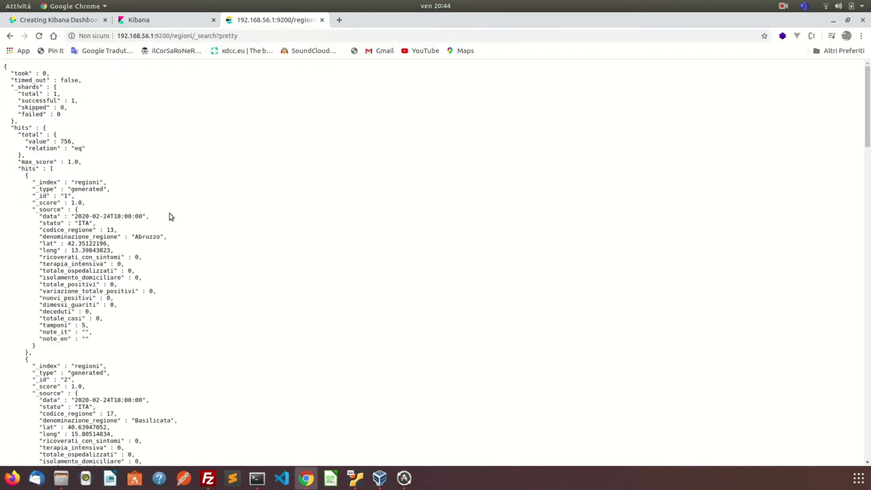
scroll(171, 216, "down", 3)
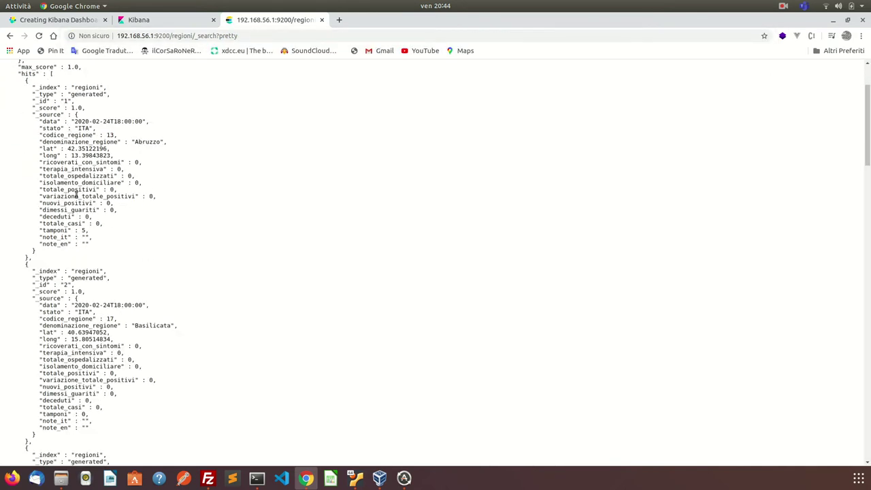
Compare the available Y-axis fields with the fields in the regioni search records, highlighting denominazione_regione in the first record
left_click(155, 24)
scroll(100, 310, "down", 5)
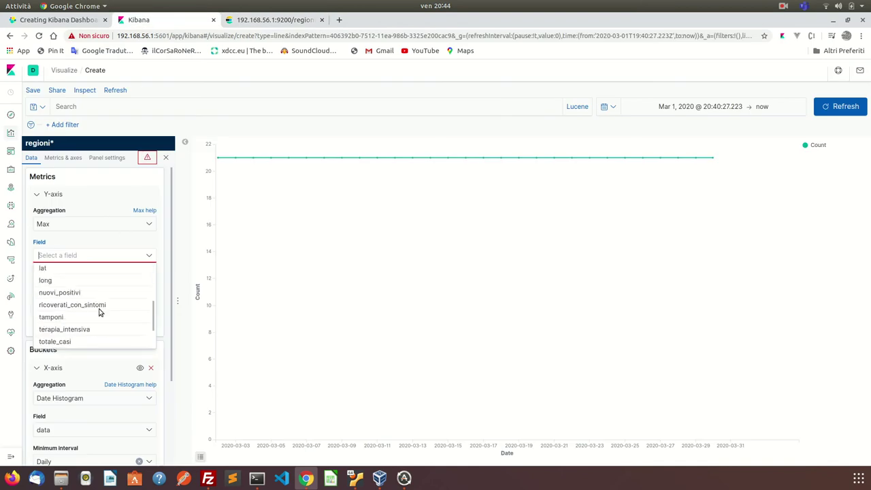
left_click(297, 25)
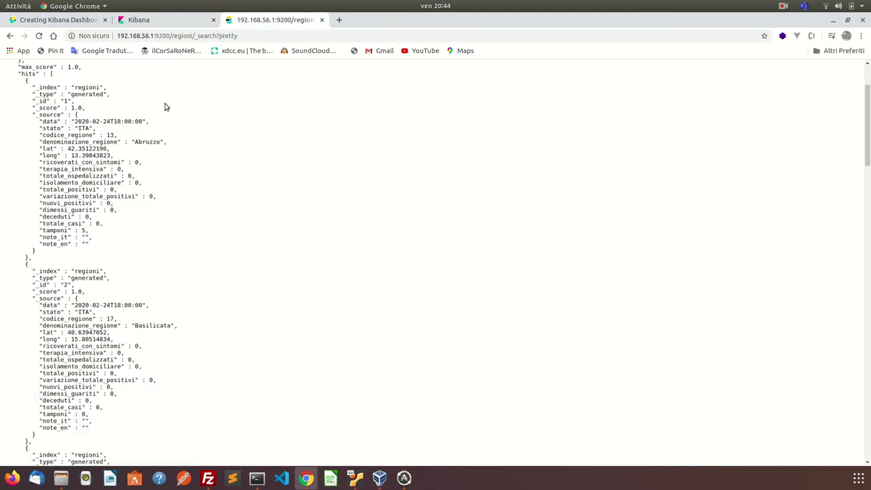
double_click(72, 143)
Back in Kibana, set the Y-axis Max metric's field to totale_casi and apply the change to the chart
left_click(163, 22)
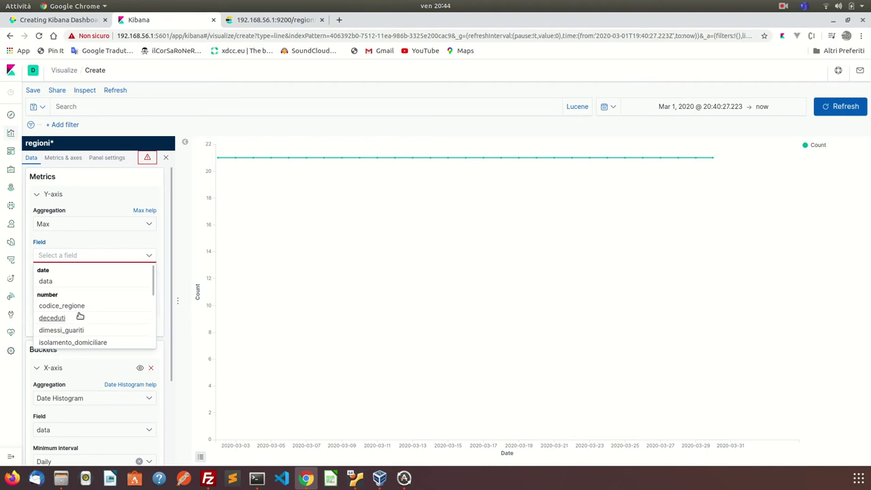
scroll(80, 316, "down", 1)
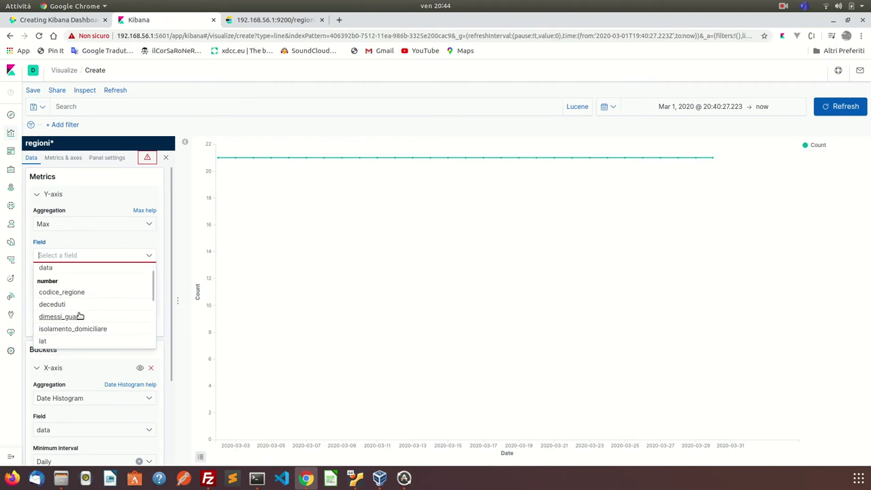
scroll(80, 317, "down", 5)
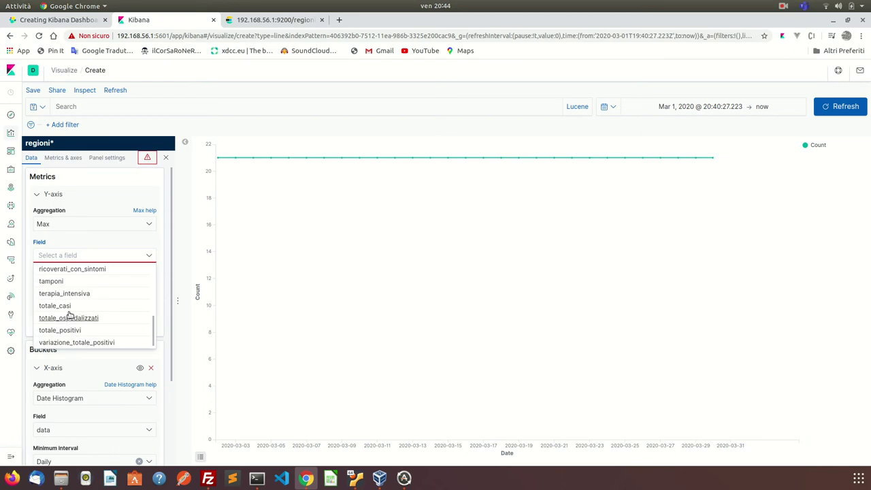
left_click(55, 305)
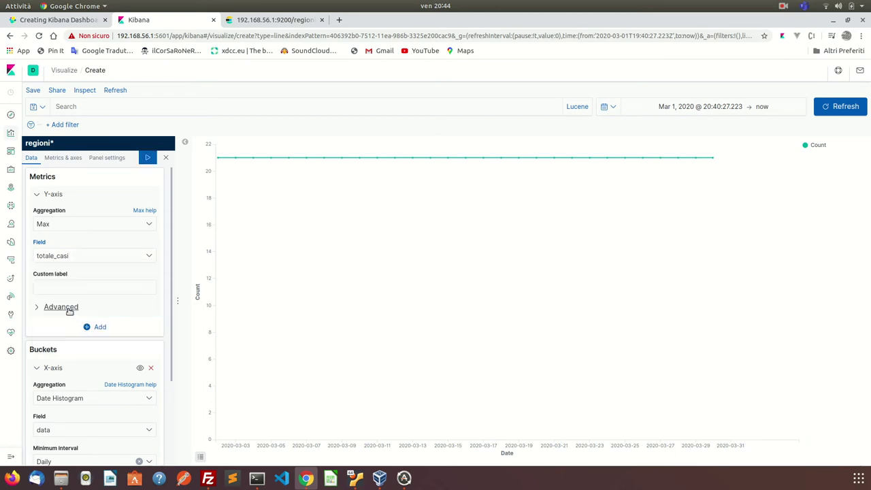
left_click(808, 107)
left_click(146, 159)
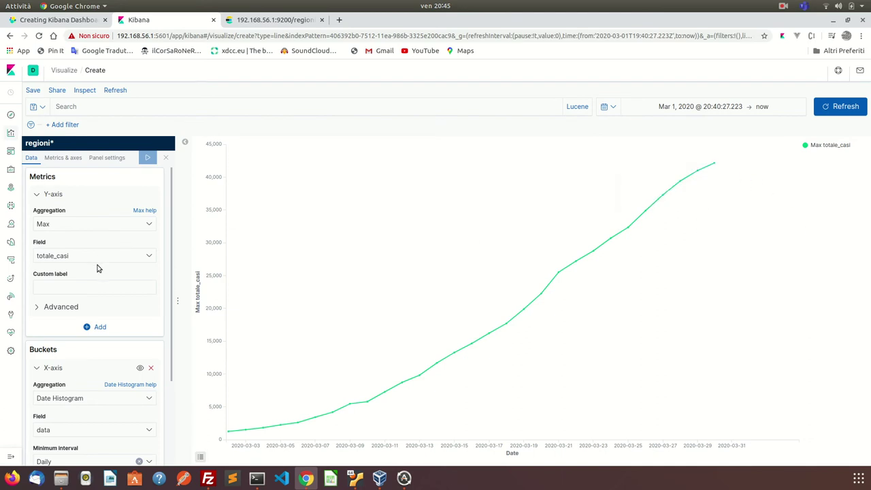
Give the Y-axis metric the custom label "Totale Contagi" and apply the change to the chart
left_click(90, 284)
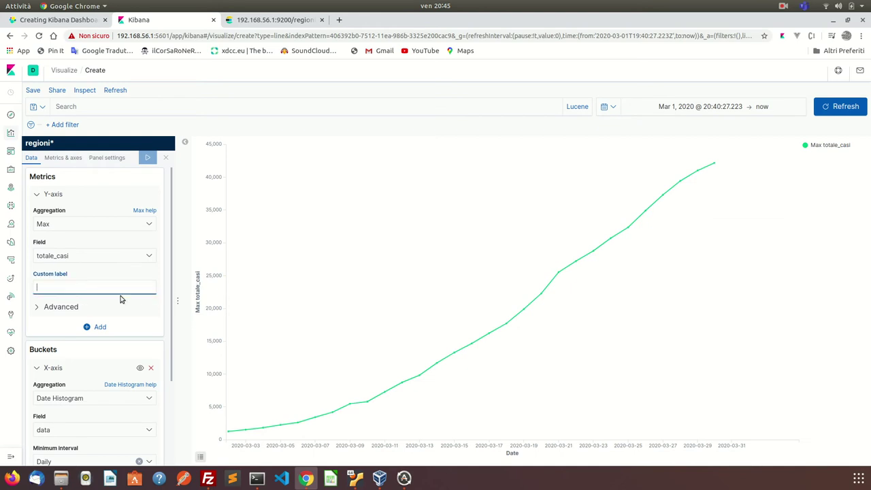
type("M")
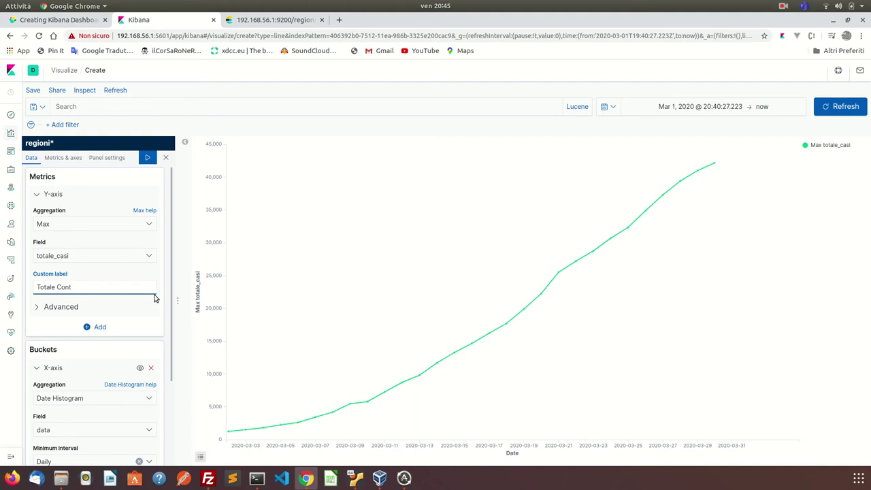
left_click(148, 157)
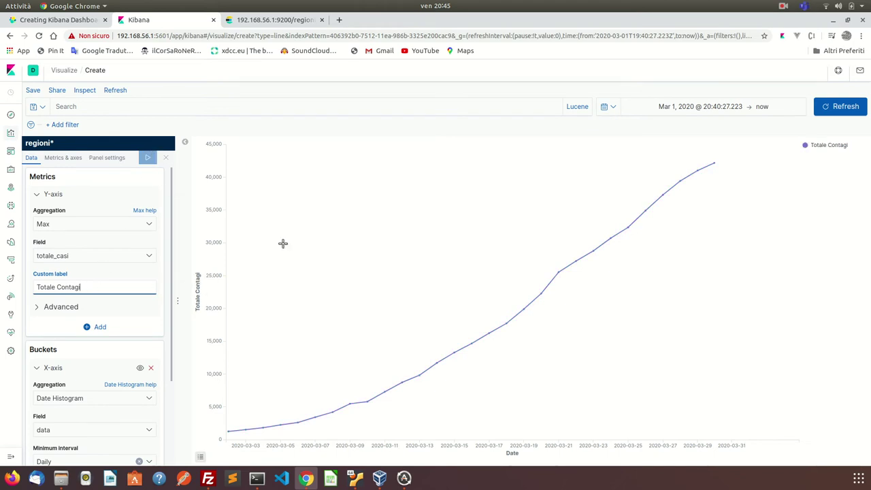
Set the chart's absolute time range from Feb 29, 2020 to Mar 31, 2020 and update the results
left_click(737, 237)
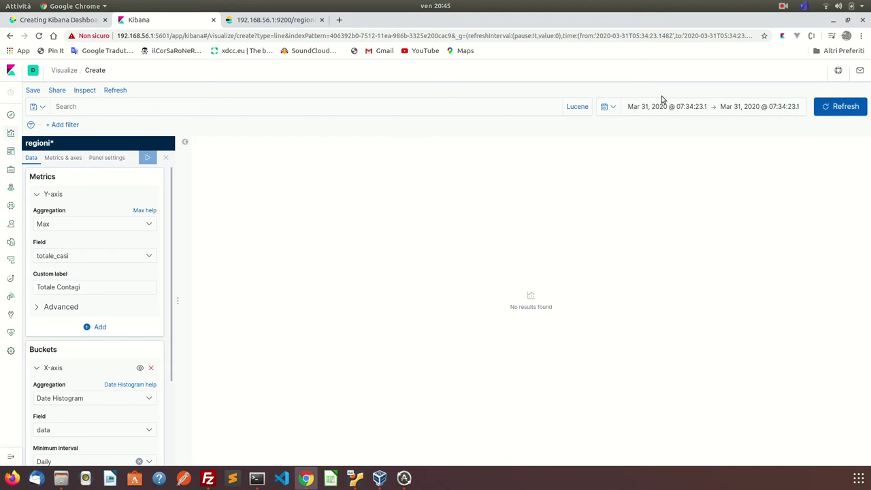
left_click(676, 111)
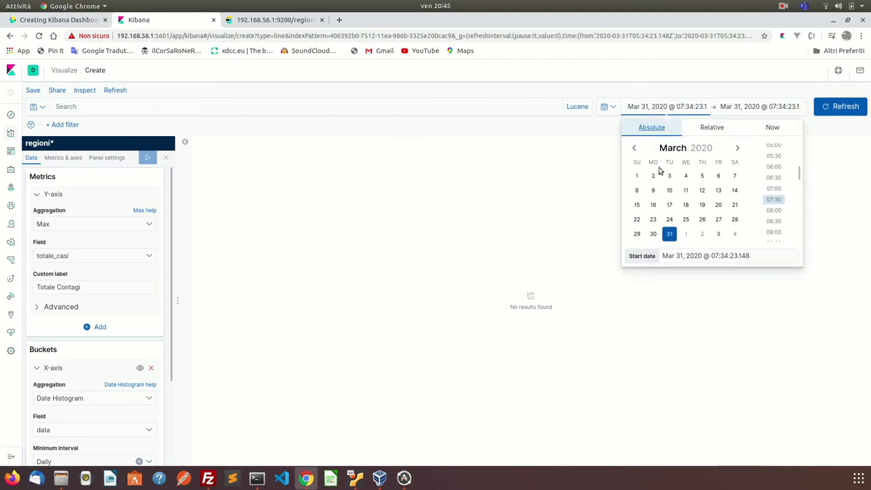
left_click(634, 147)
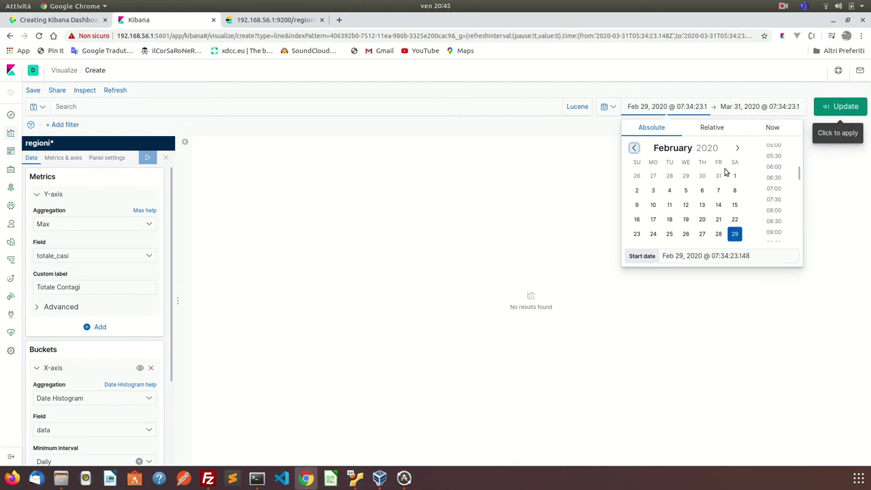
left_click(836, 114)
left_click(757, 106)
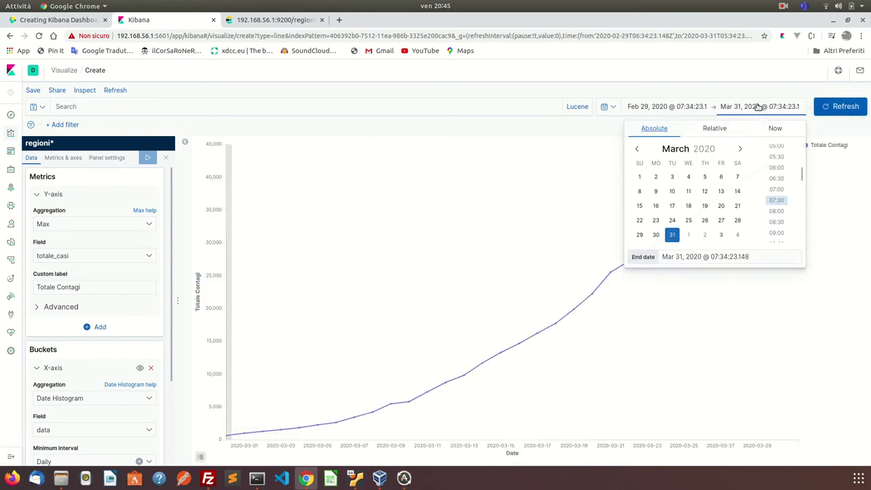
left_click(837, 106)
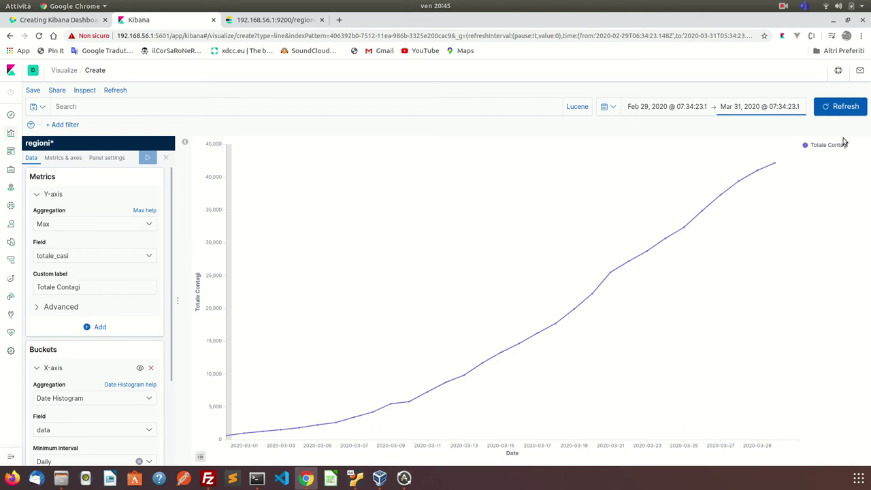
Try the Area chart type for the Totale Contagi metric and apply it to the chart
left_click(73, 159)
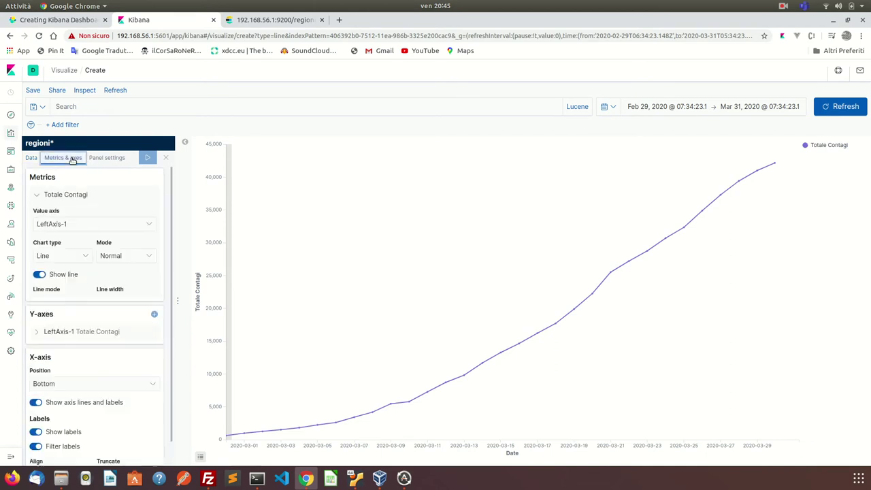
left_click(74, 256)
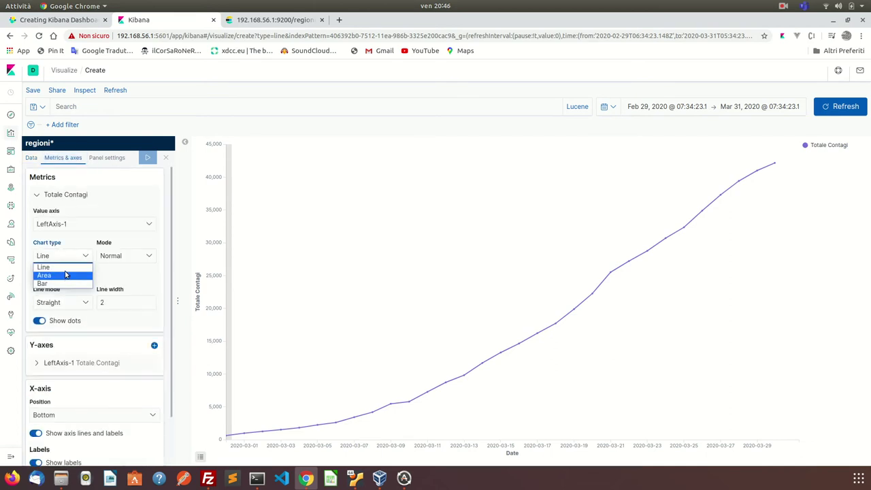
left_click(64, 275)
left_click(147, 161)
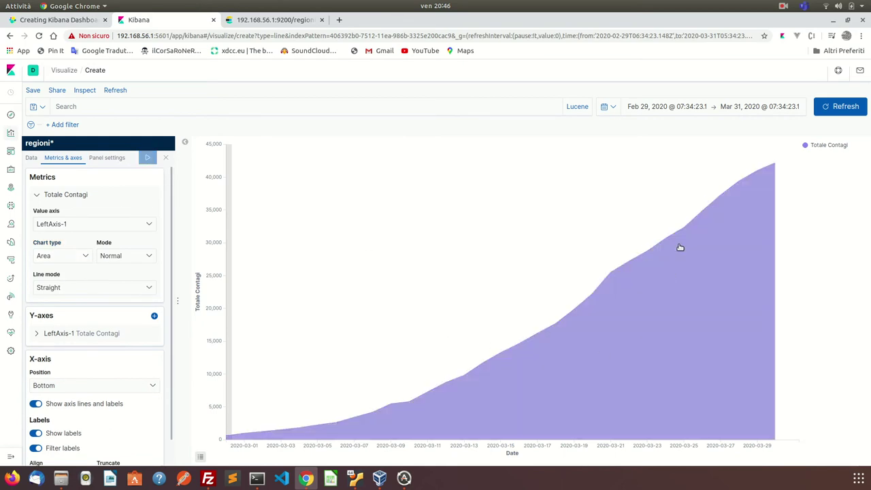
Review the mode options for Totale Contagi, keep Normal, and try the Bar chart type on the chart
left_click(128, 260)
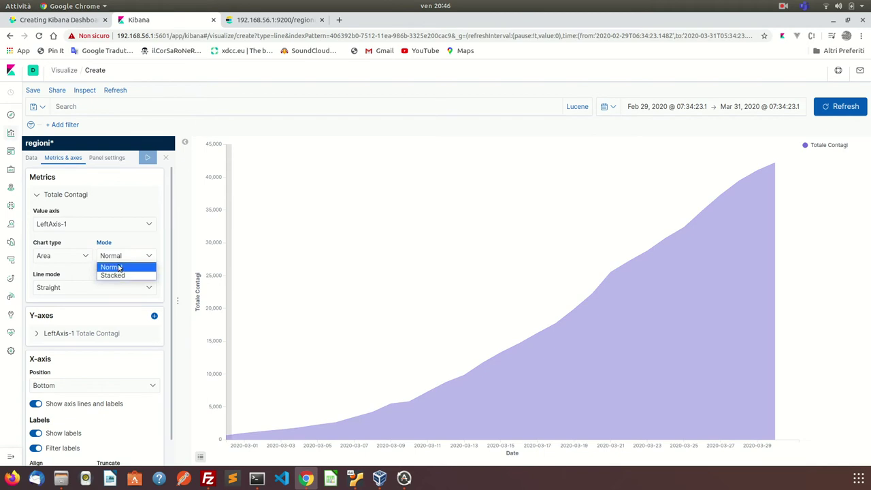
left_click(118, 259)
left_click(61, 259)
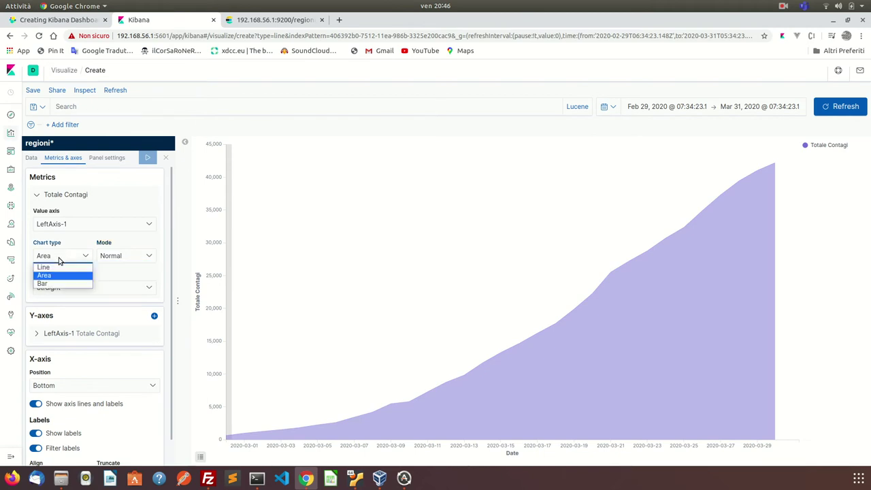
left_click(53, 280)
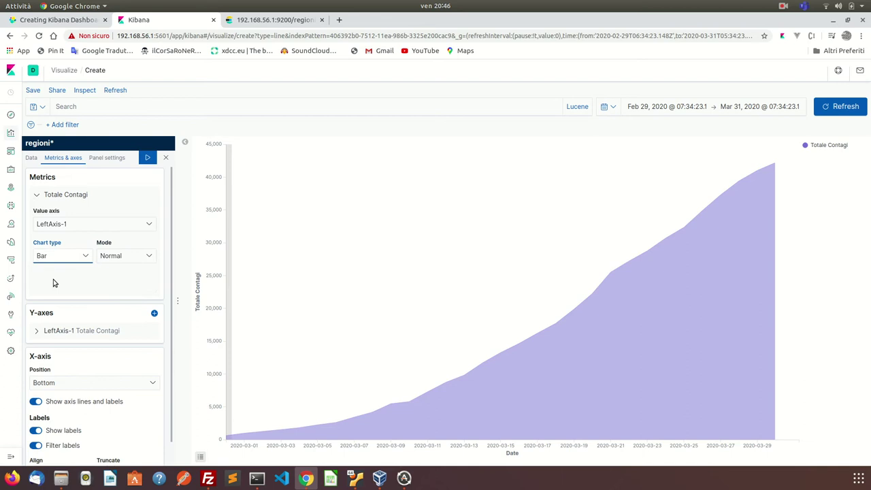
left_click(146, 158)
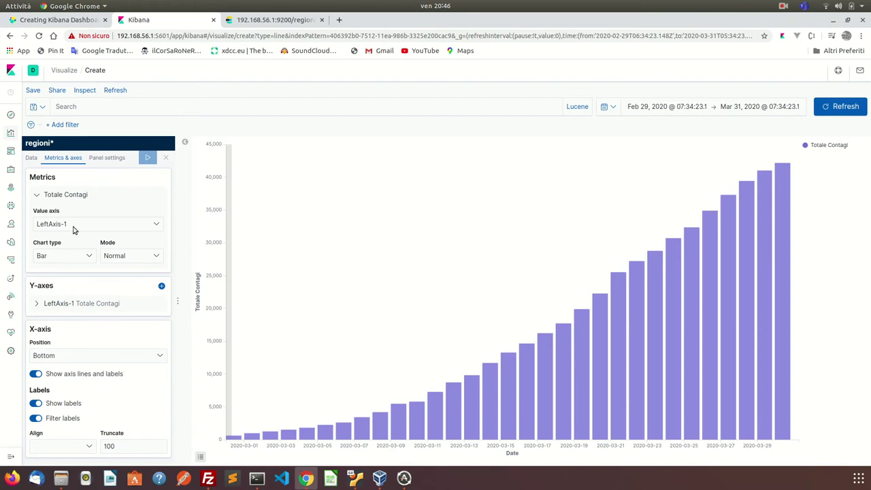
Return the Totale Contagi metric to the Line chart type and apply the change
left_click(67, 257)
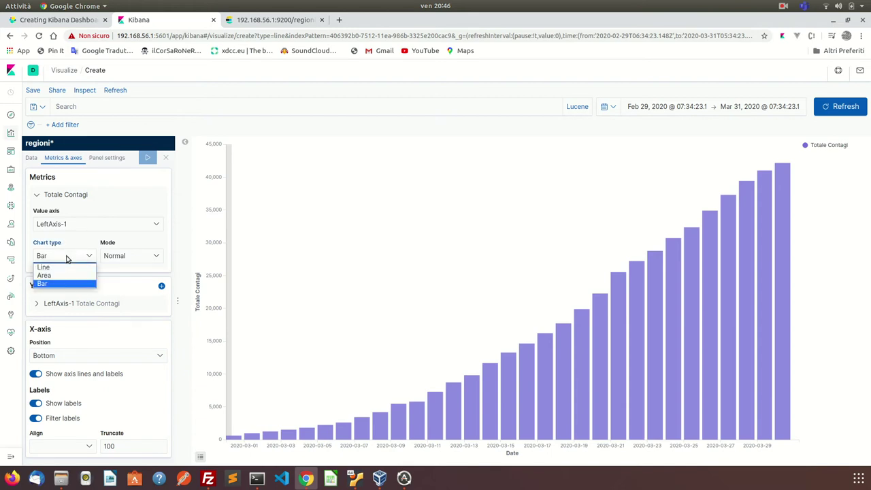
left_click(62, 266)
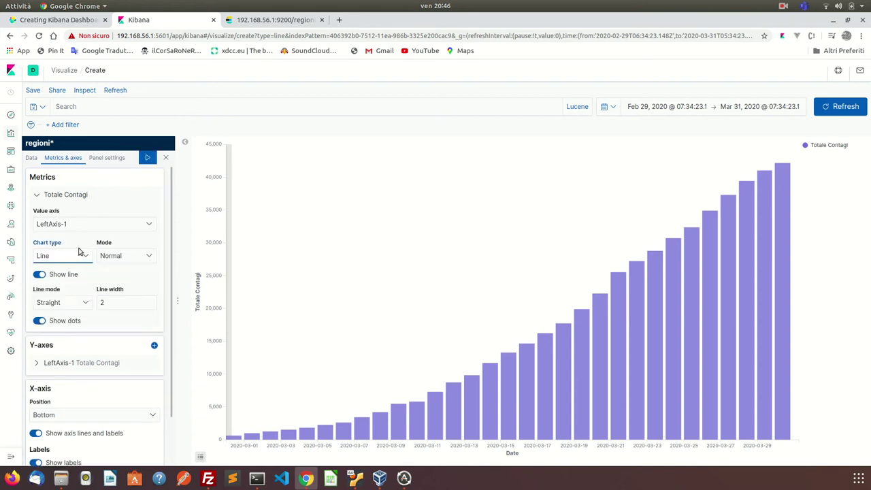
left_click(149, 159)
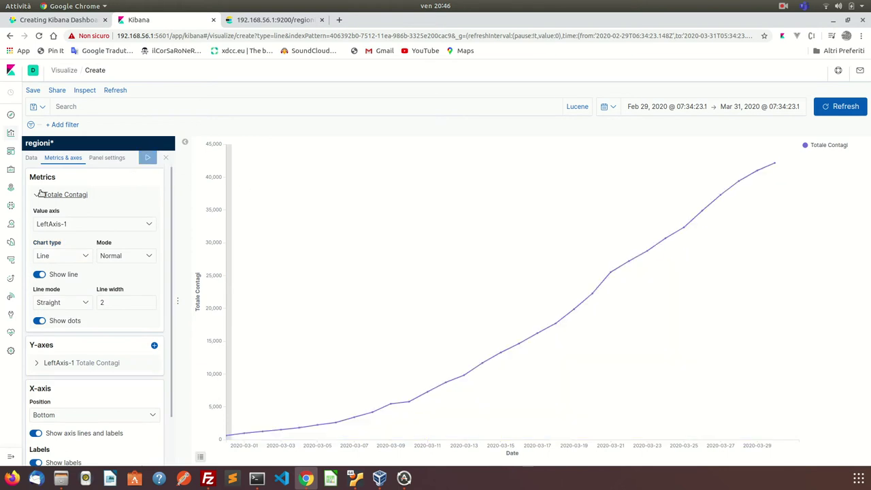
Review the chart's last data point, its metric and bucket settings, and the denominazione_regione field in the regioni records
left_click(32, 158)
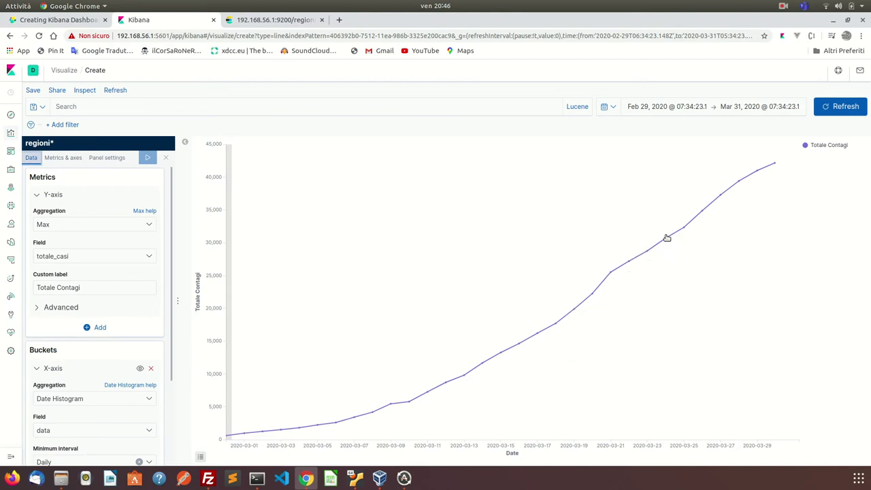
mouse_move(773, 162)
scroll(92, 349, "down", 3)
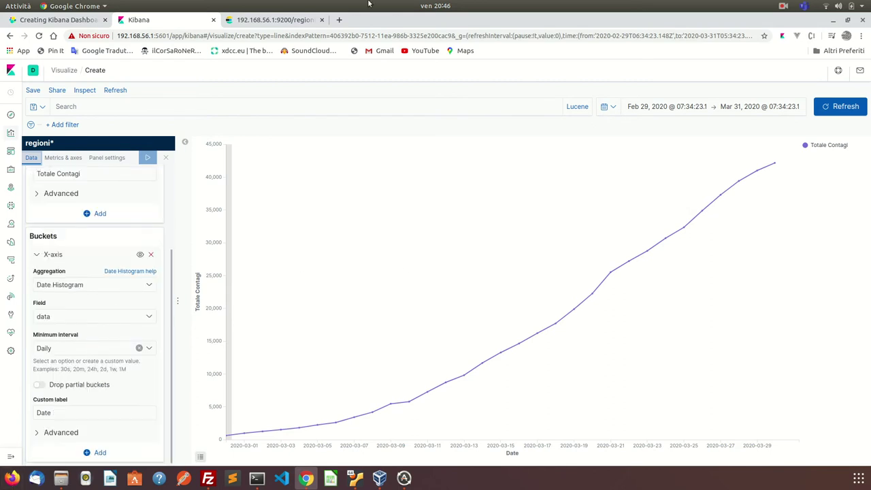
left_click(285, 26)
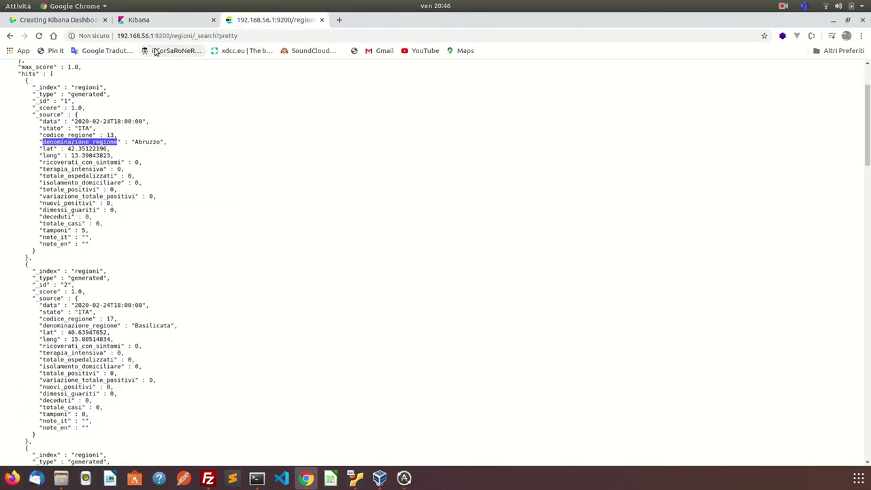
left_click(149, 24)
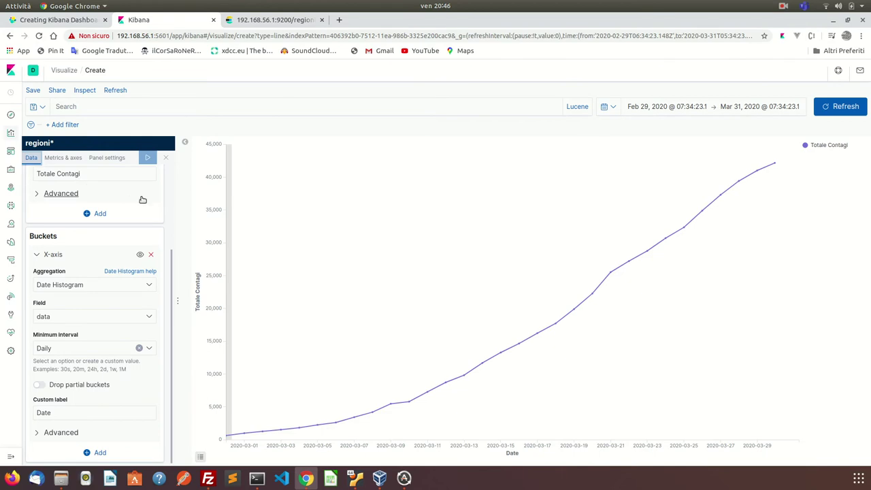
scroll(143, 199, "up", 3)
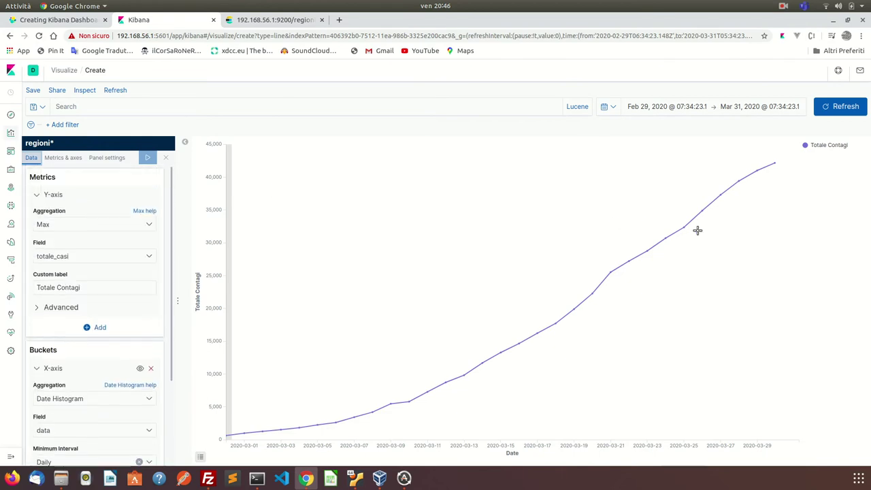
Try filtering the chart with the search query "Lombardia", and clear that query from the search
left_click(96, 109)
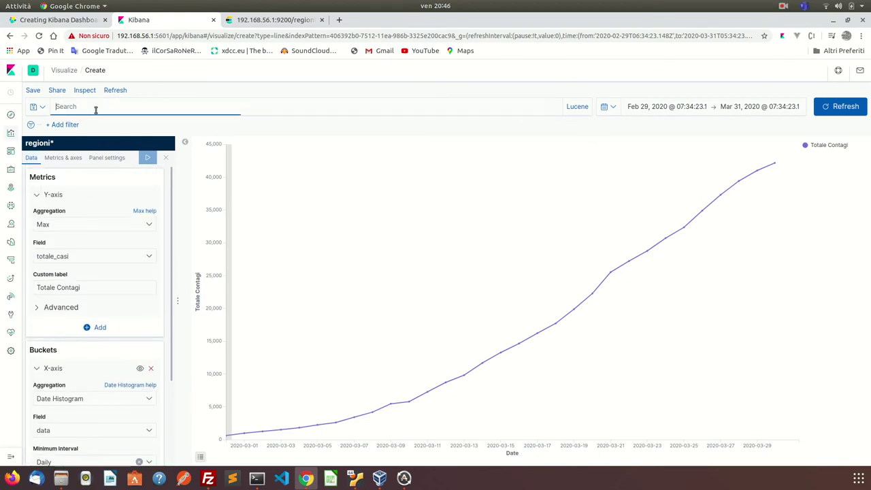
type("Lombardia")
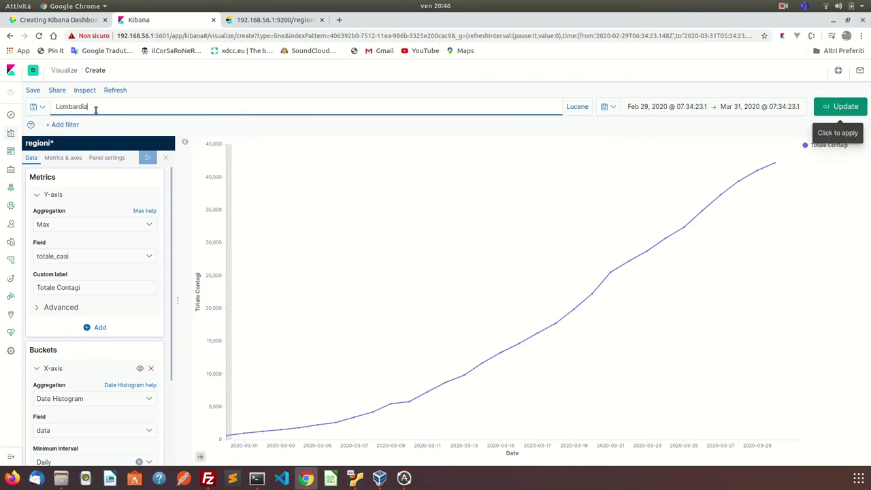
key("Return")
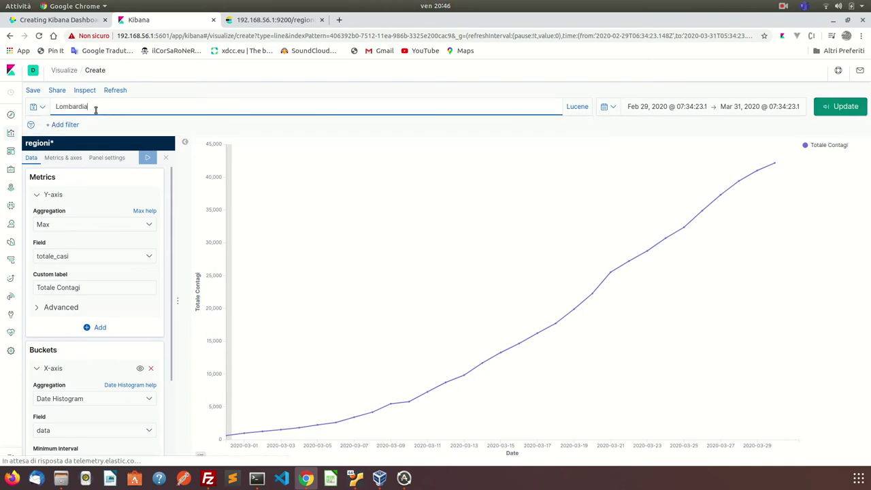
left_click(833, 104)
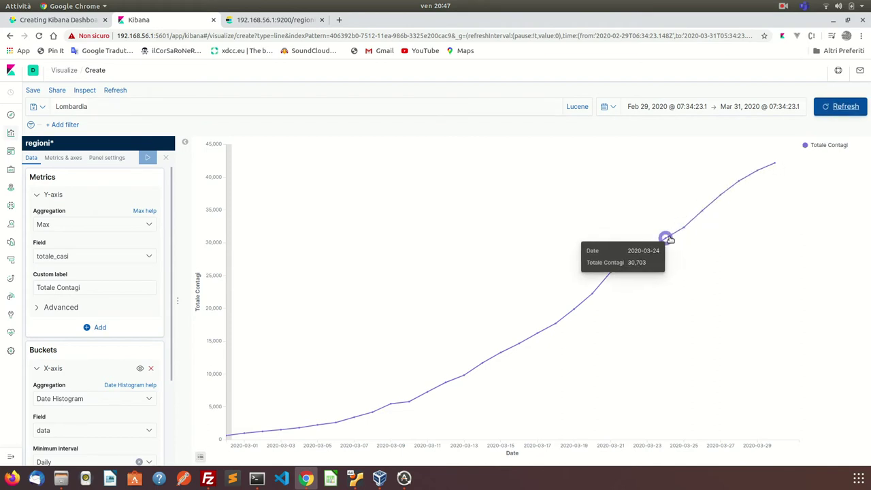
double_click(99, 108)
key("BackSpace")
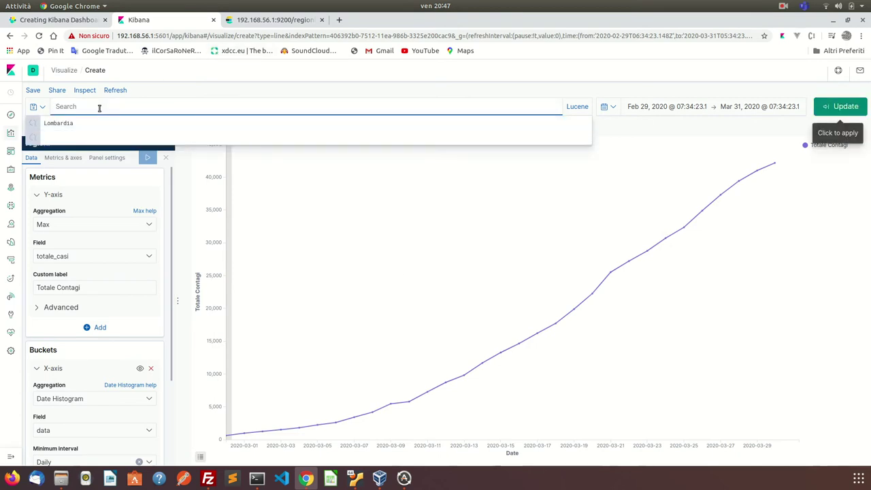
Try filtering the chart with the search query "Liguria" and check the last Totale Contagi data point
type("Vene")
key("BackSpace")
key("BackSpace")
key("BackSpace")
key("BackSpace")
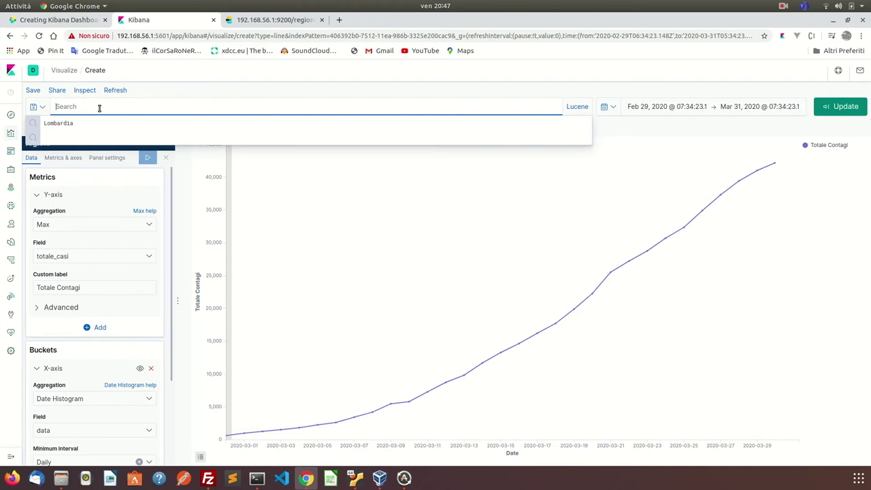
type("Liguria")
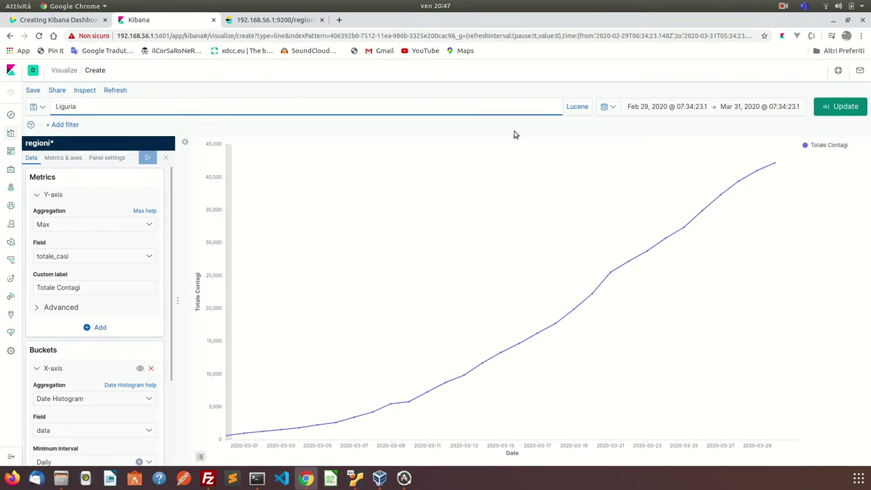
key("Return")
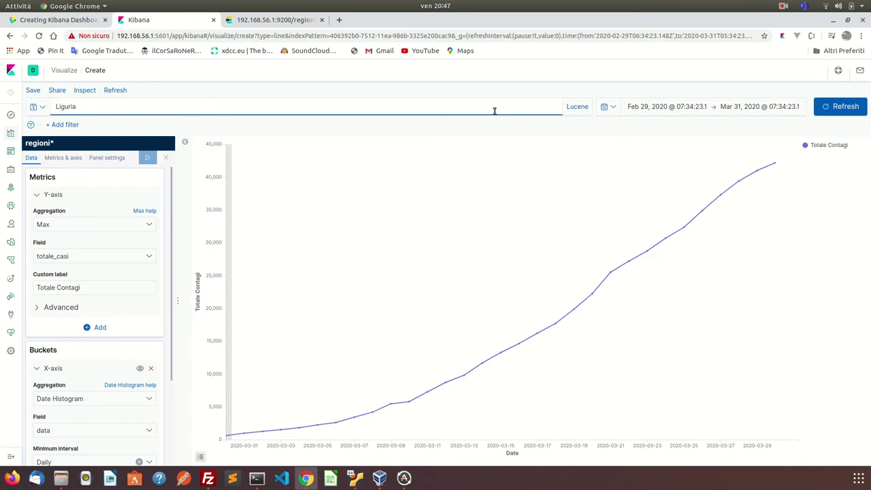
mouse_move(443, 415)
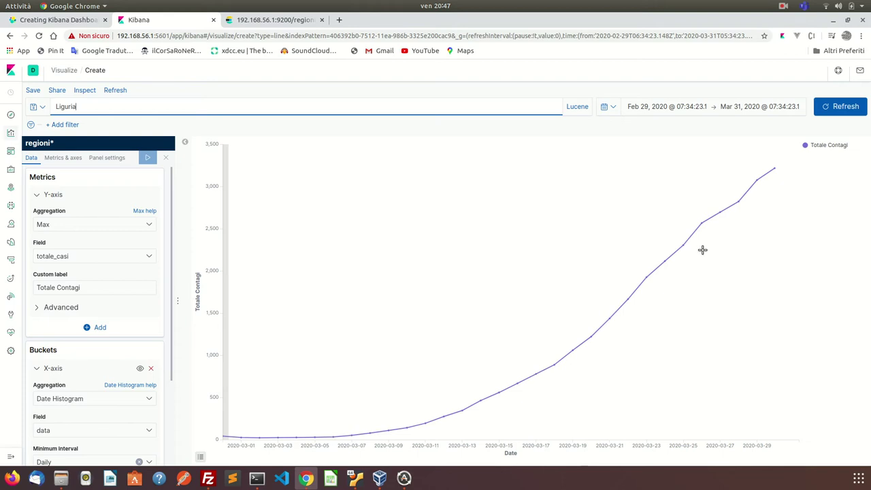
mouse_move(774, 168)
Clear the "Liguria" search query and reapply the unfiltered search to the chart
triple_click(151, 113)
key("BackSpace")
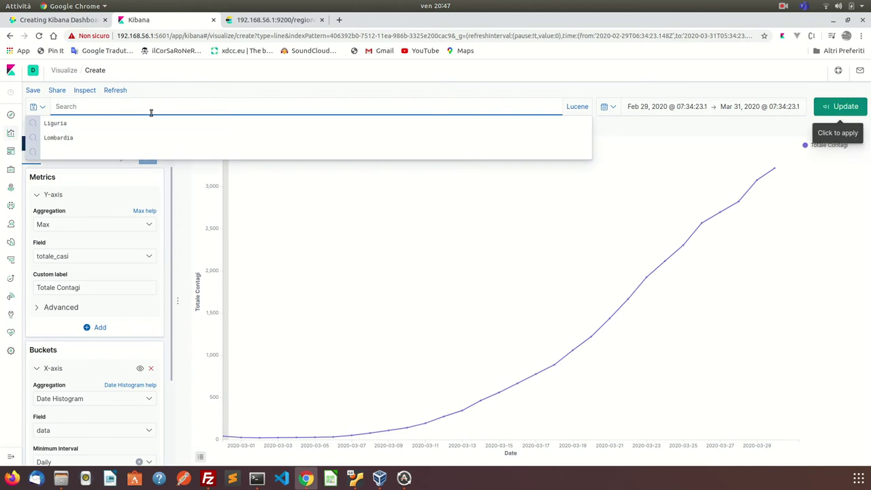
key("Return")
mouse_move(745, 175)
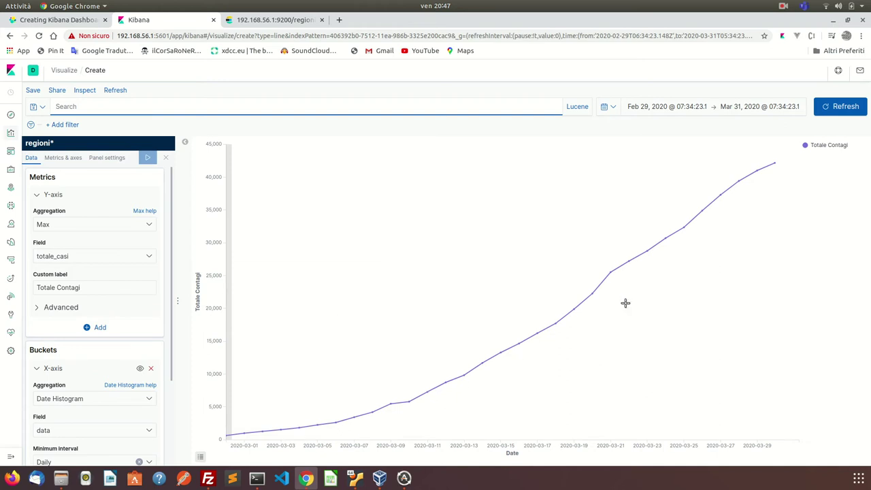
Add a second Y-axis metric to the chart and set its aggregation to Max
left_click(99, 328)
scroll(97, 328, "down", 2)
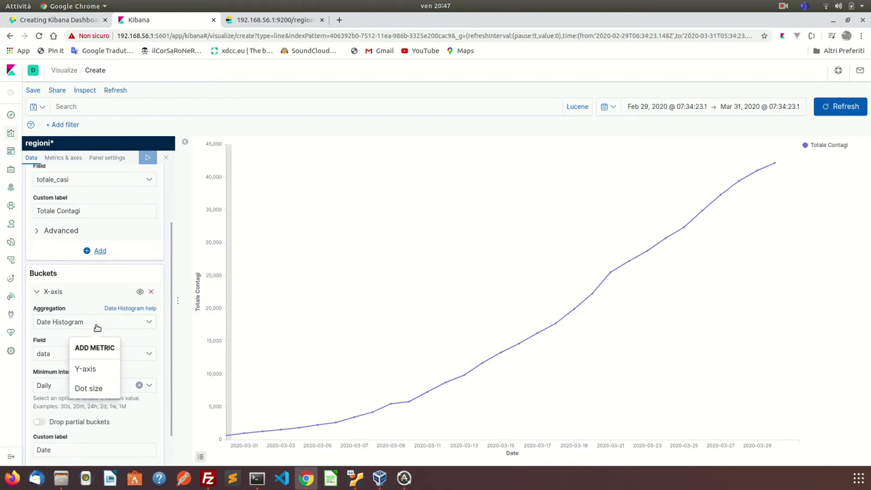
left_click(91, 370)
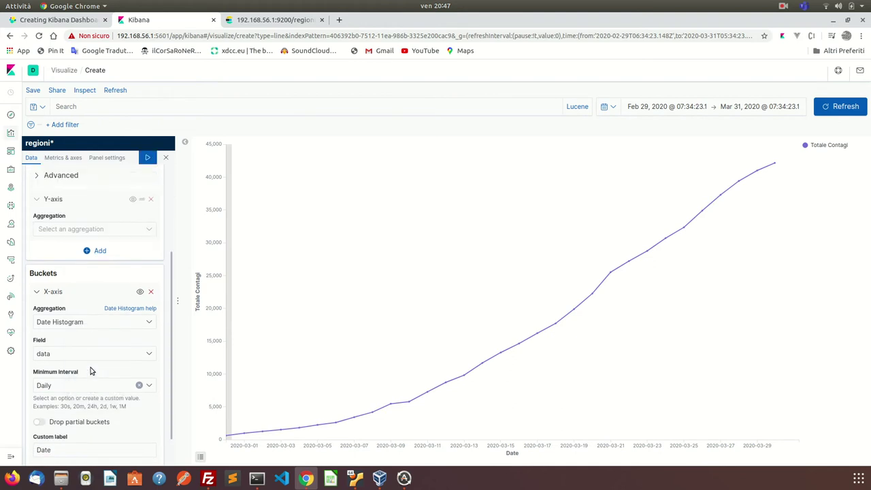
left_click(111, 229)
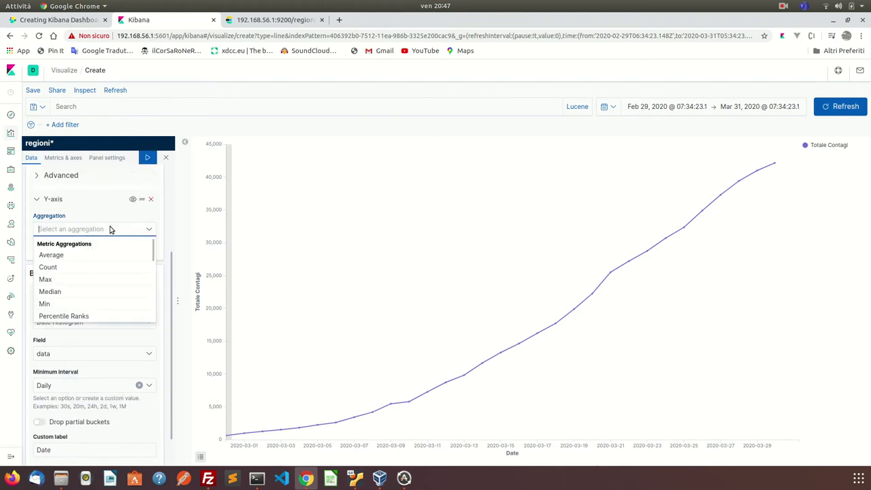
left_click(46, 280)
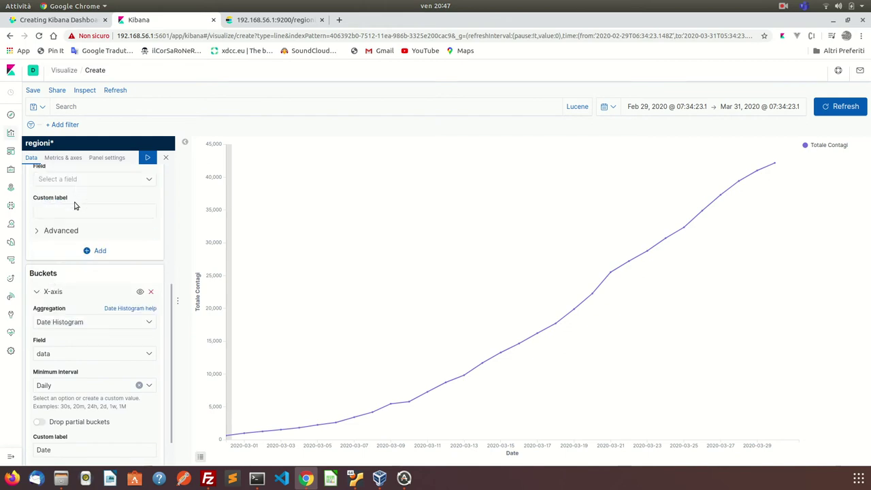
Set the new Max metric's field to dimessi_guariti and apply the change to the chart
left_click(74, 180)
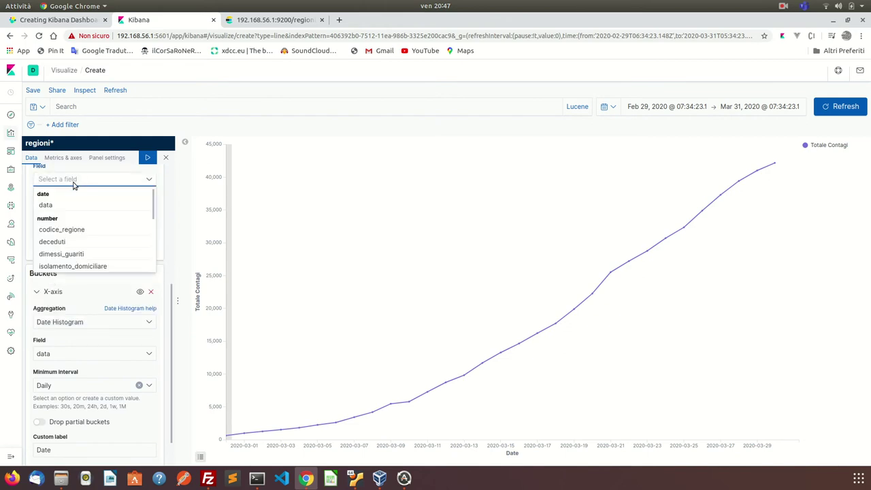
scroll(70, 248, "down", 5)
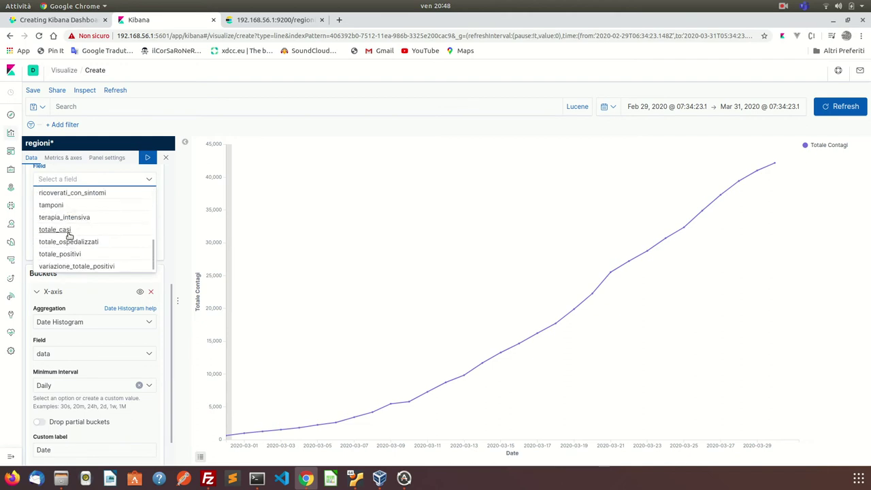
scroll(68, 247, "up", 2)
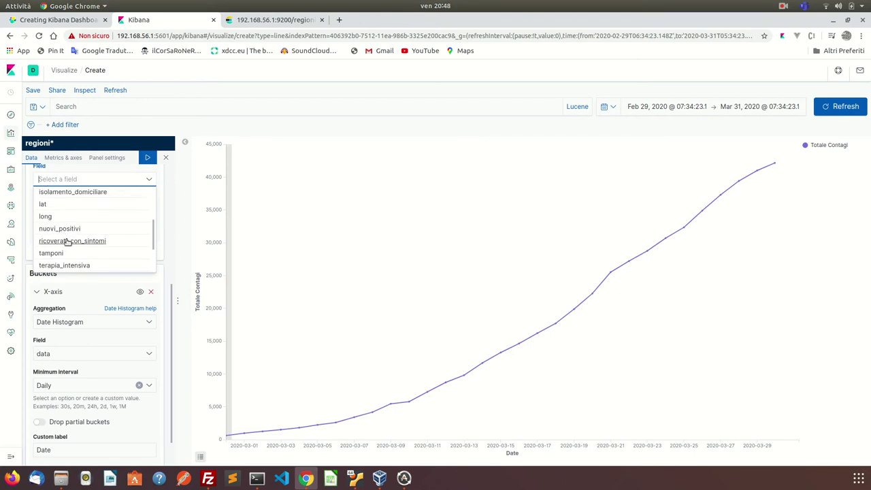
scroll(68, 242, "up", 3)
scroll(67, 242, "up", 1)
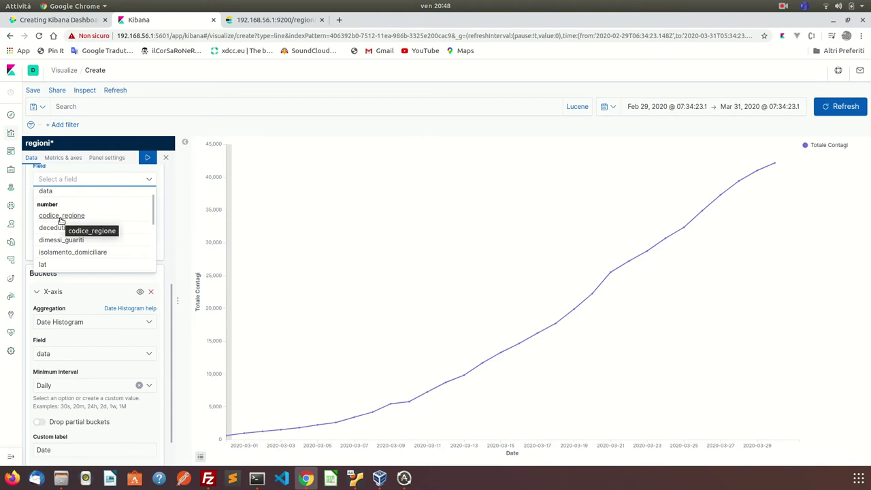
scroll(60, 221, "down", 3)
scroll(60, 221, "down", 1)
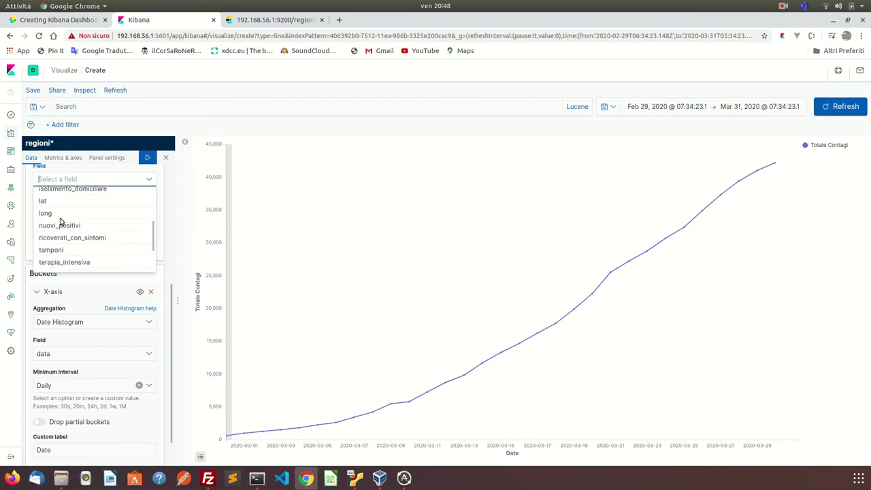
scroll(60, 221, "down", 3)
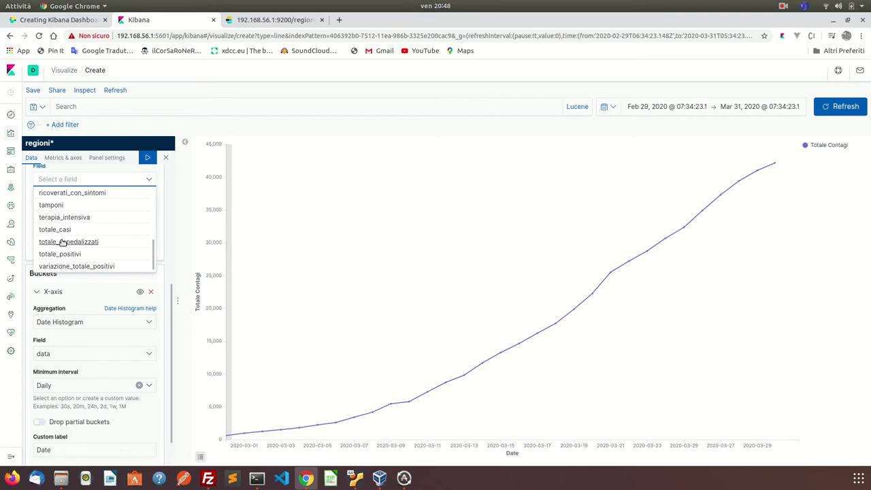
scroll(62, 235, "up", 1)
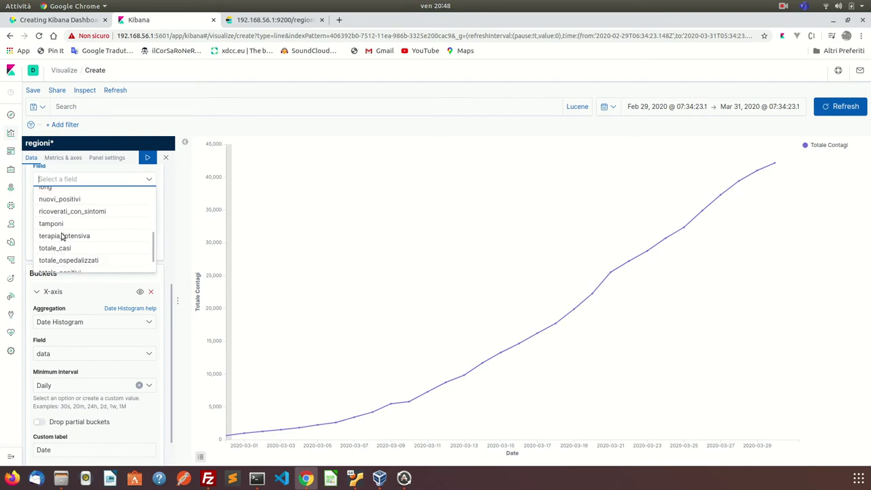
scroll(62, 236, "up", 5)
scroll(61, 232, "down", 8)
scroll(61, 233, "up", 1)
scroll(62, 235, "up", 3)
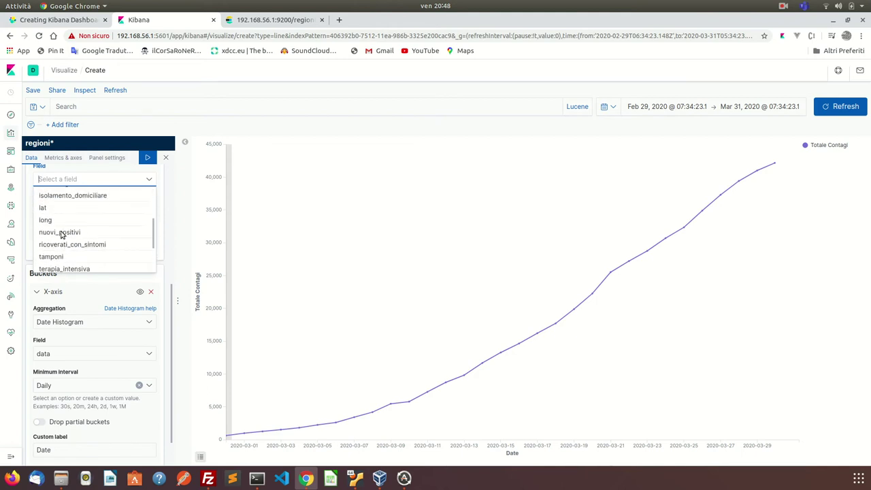
scroll(60, 235, "up", 2)
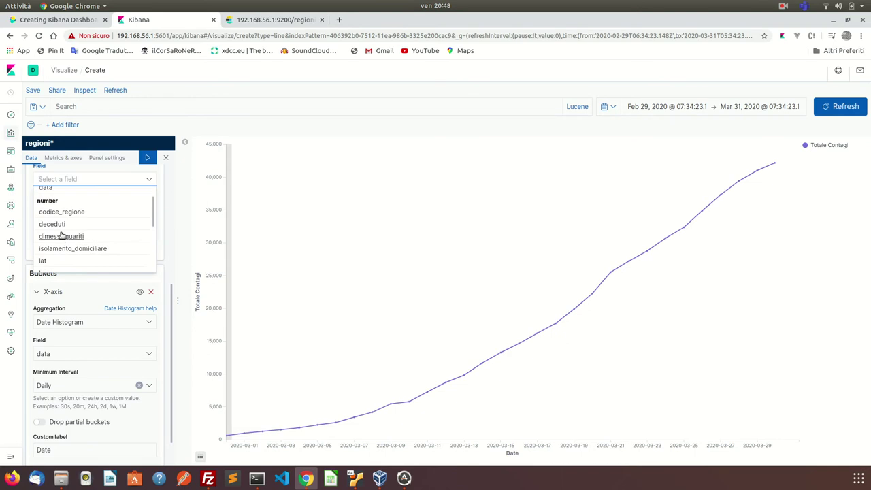
left_click(61, 236)
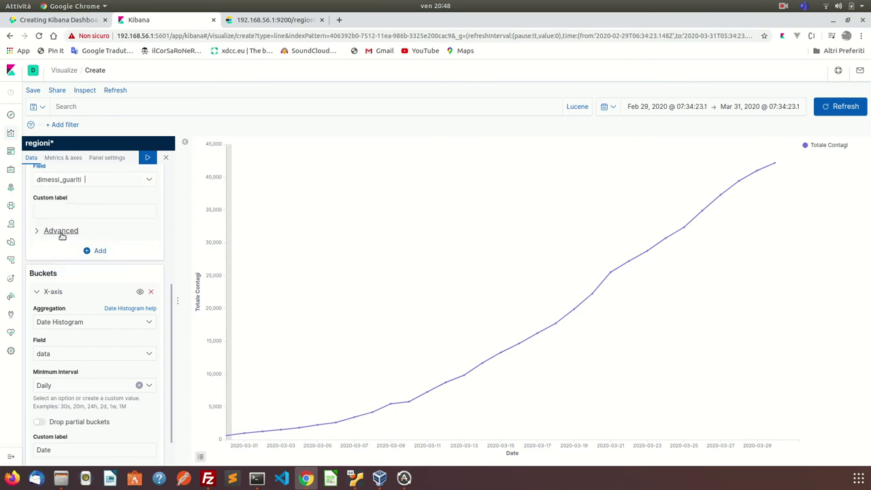
left_click(148, 160)
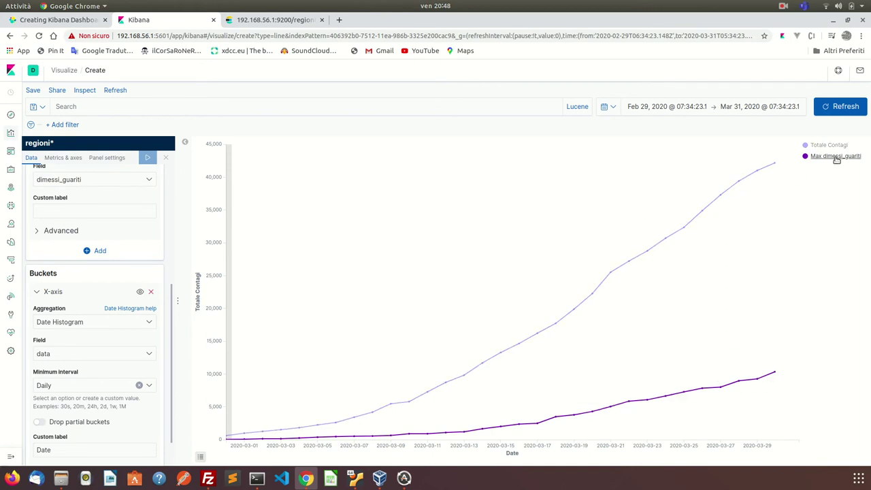
Give the dimessi_guariti metric the custom label "Guariti" and change its series colour to yellow
left_click(80, 213)
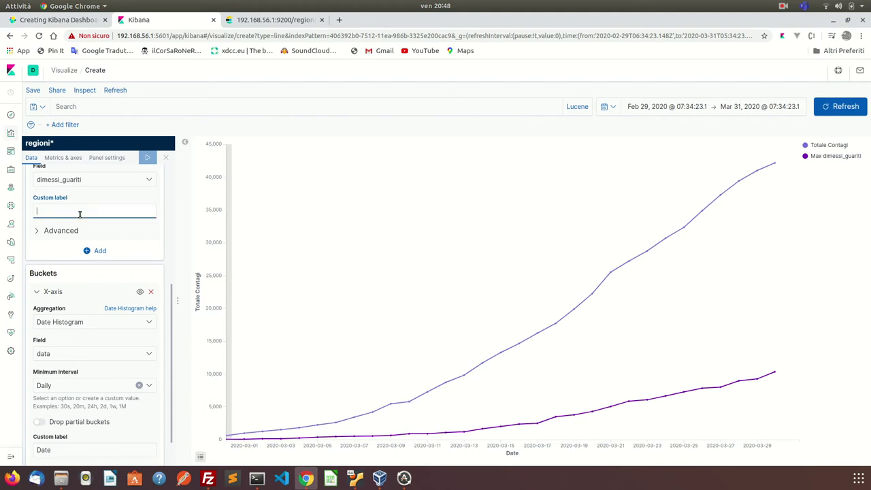
type("Guariti")
key("Return")
left_click(807, 156)
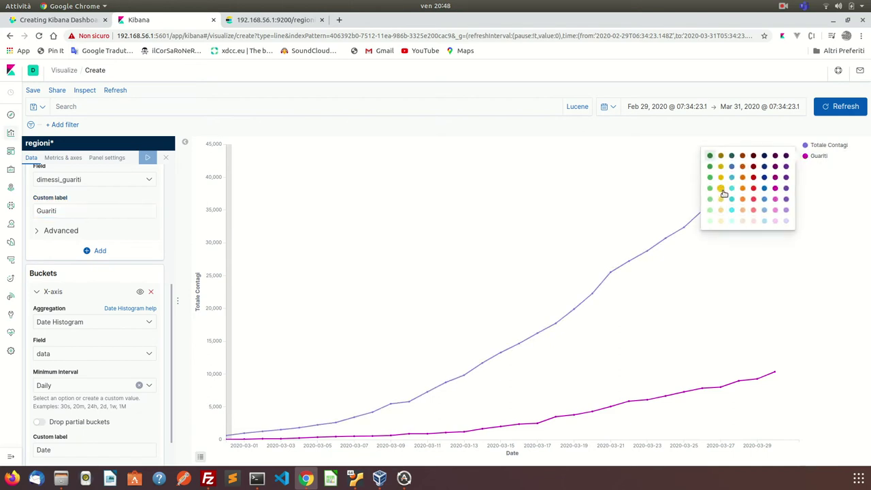
left_click(721, 189)
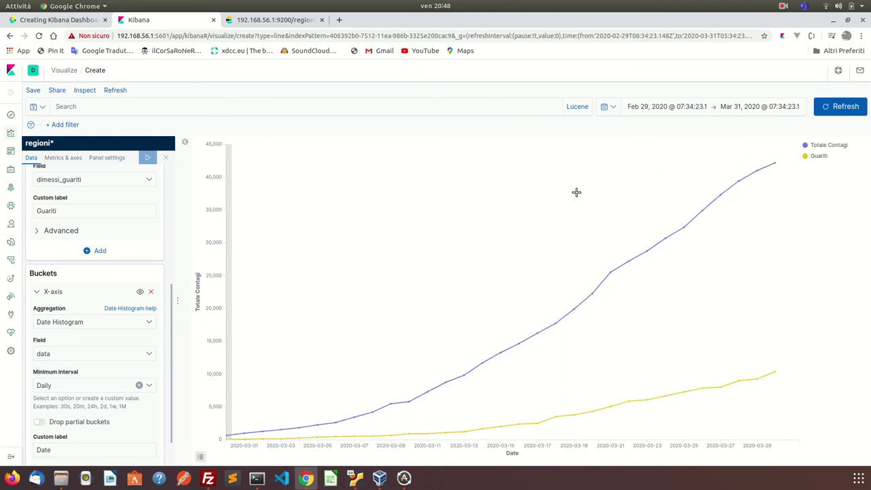
Change the Totale Contagi metric's chart type to Area and apply the change
left_click(68, 160)
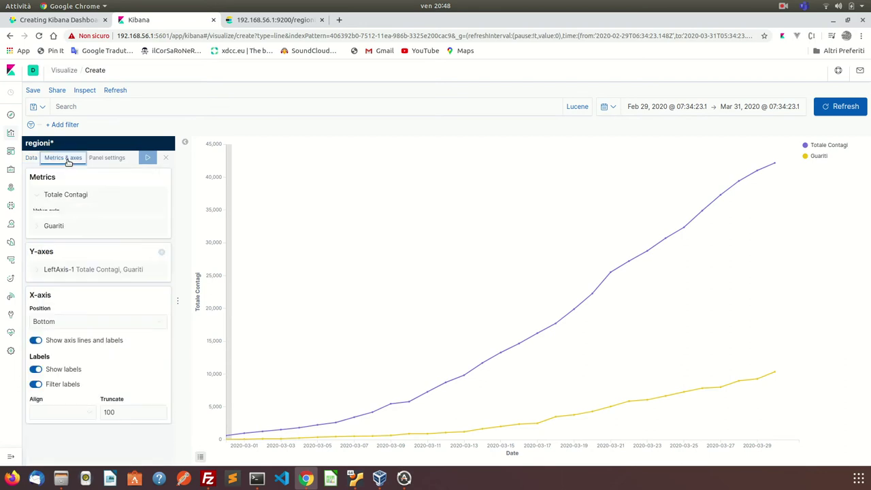
left_click(80, 257)
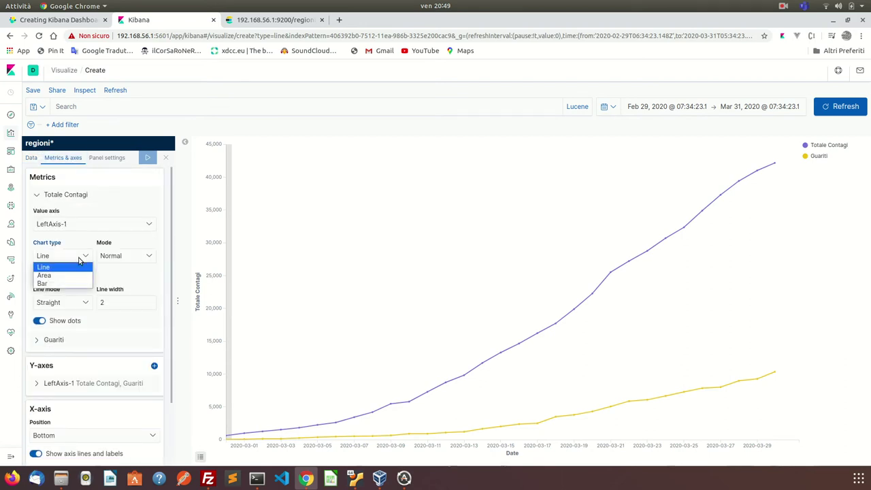
left_click(67, 277)
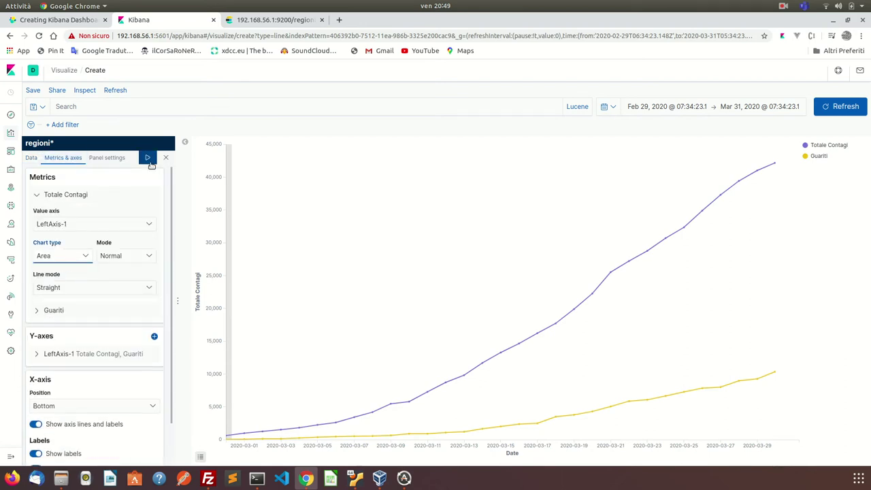
left_click(148, 159)
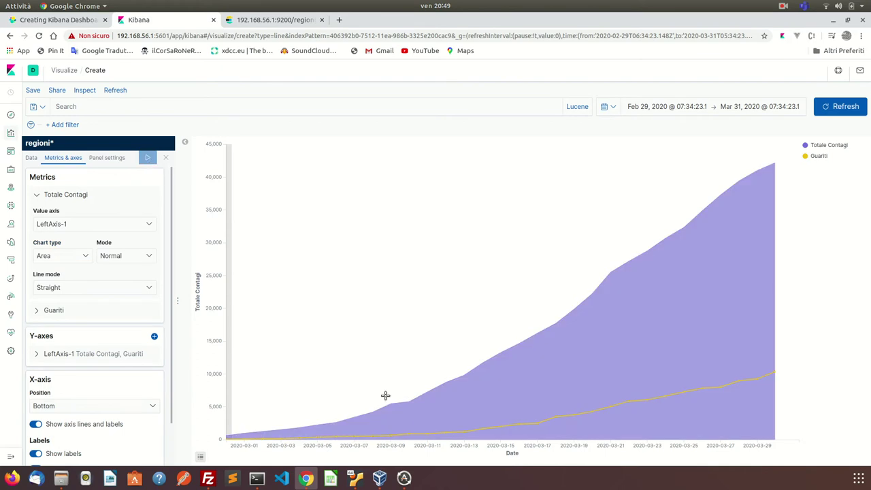
Expand the LeftAxis-1 and Guariti settings, and set the Guariti metric's chart type to Area
scroll(145, 312, "down", 1)
left_click(74, 311)
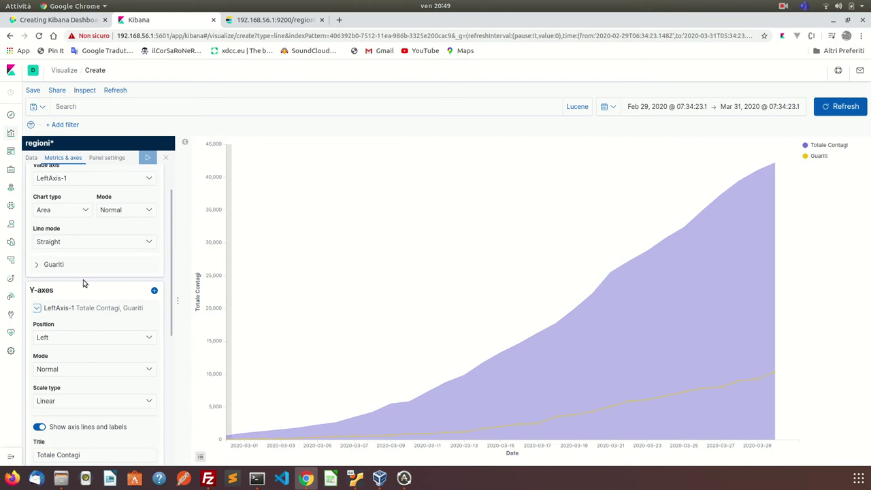
left_click(61, 265)
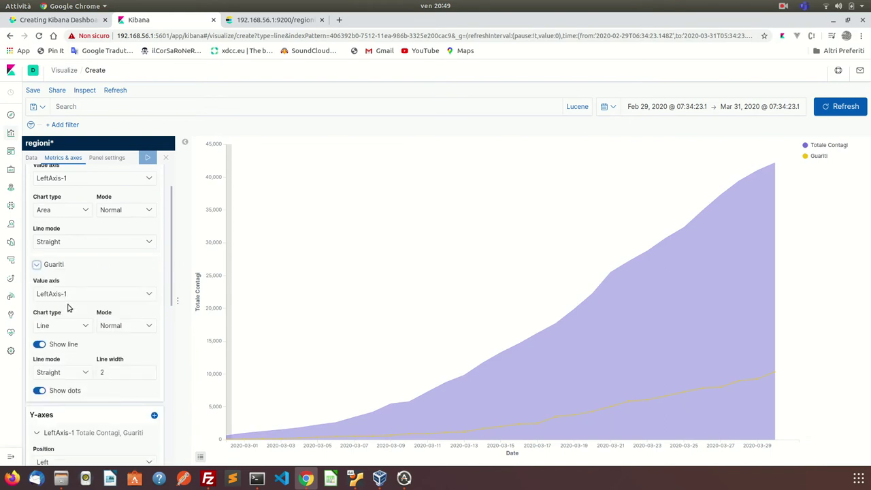
left_click(71, 325)
left_click(64, 343)
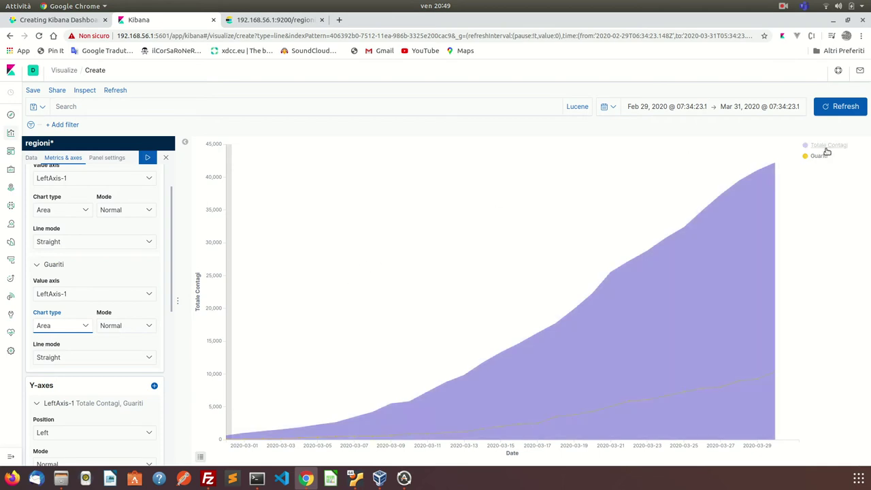
scroll(78, 216, "up", 2)
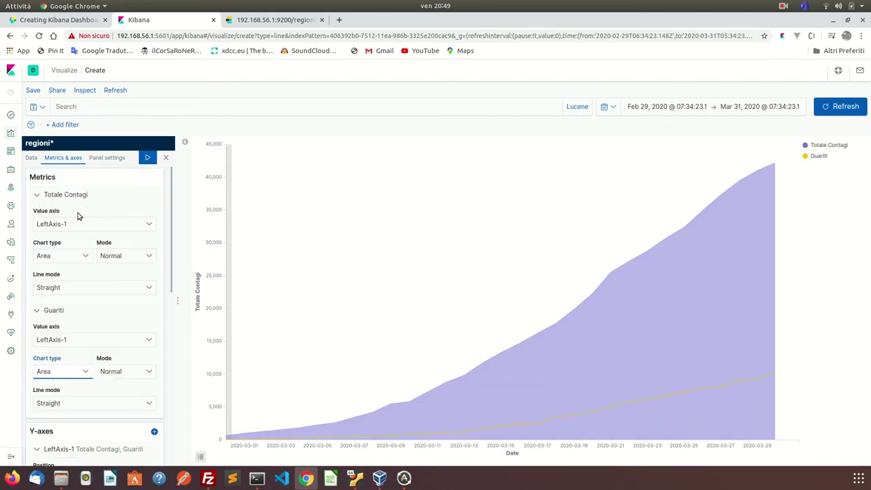
scroll(83, 267, "down", 2)
scroll(83, 267, "down", 4)
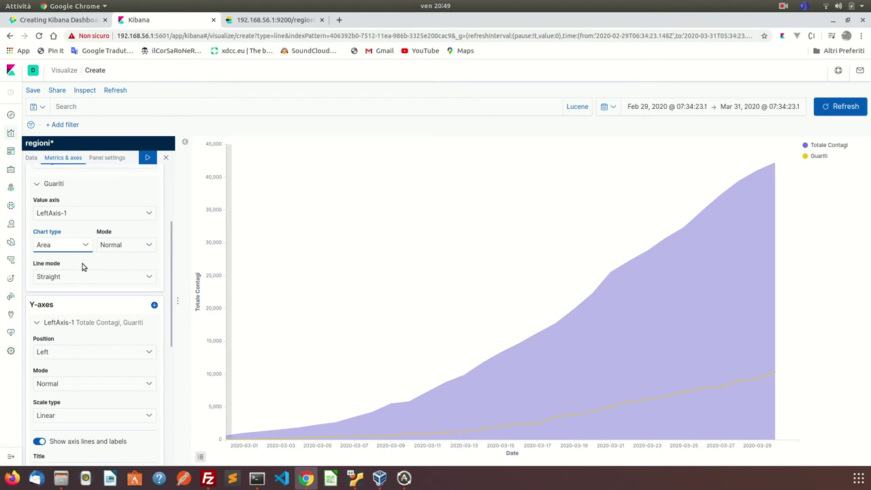
scroll(68, 238, "up", 4)
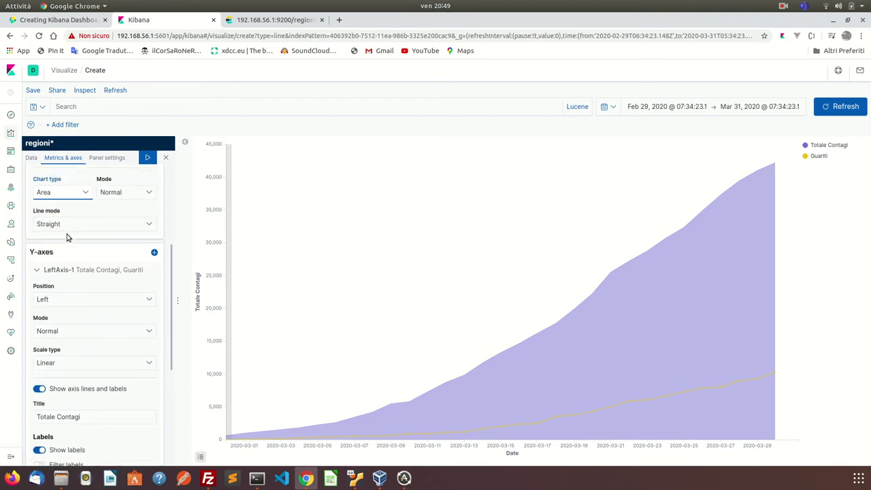
scroll(67, 237, "up", 2)
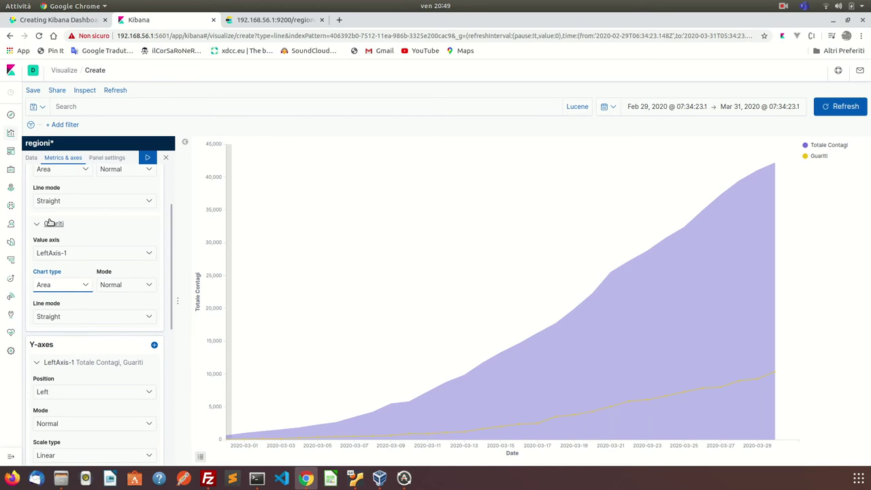
Keep Area as the Guariti metric's chart type and apply the change to the chart
left_click(81, 285)
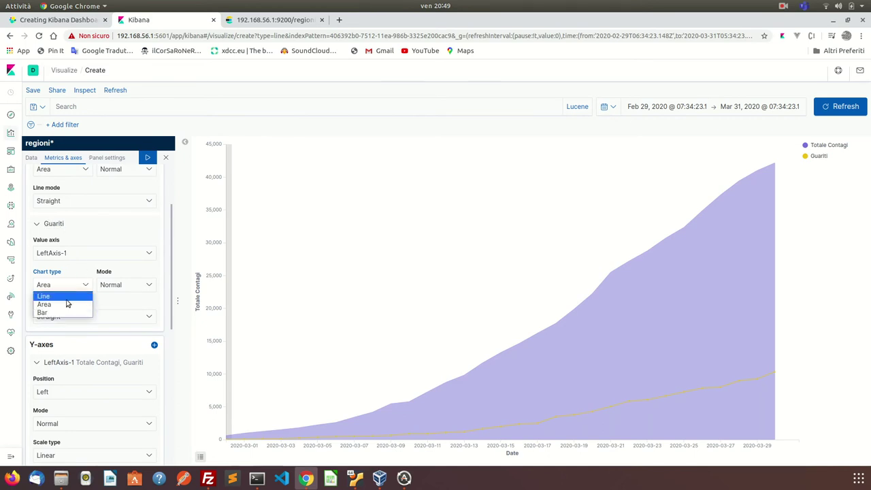
left_click(63, 305)
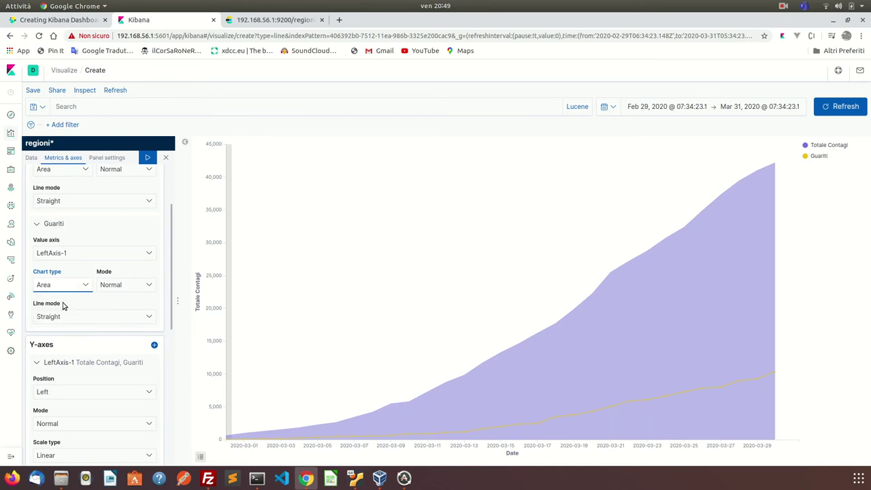
left_click(147, 159)
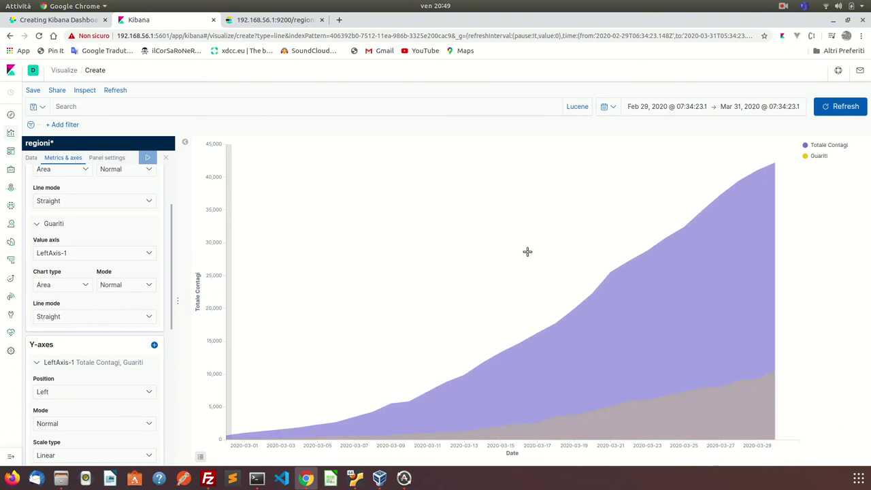
Set the Guariti metric's mode to Stacked and apply the change
left_click(136, 286)
left_click(129, 304)
left_click(147, 155)
left_click(120, 286)
left_click(116, 307)
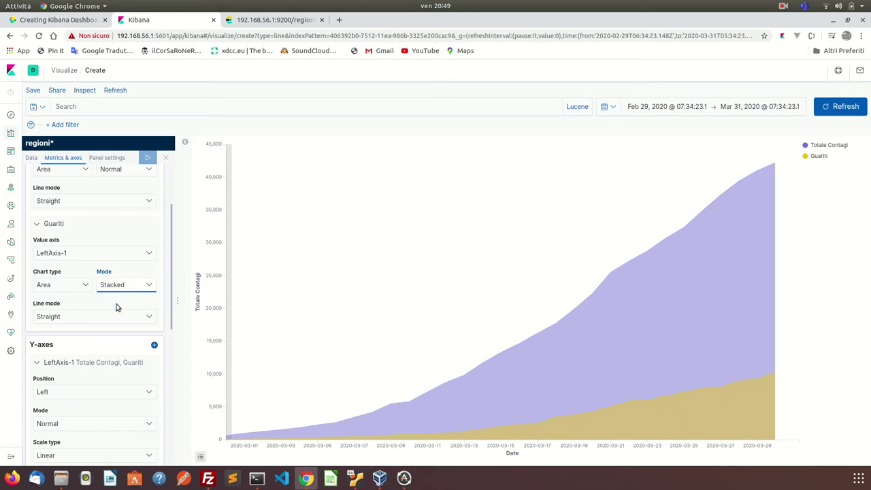
Set the Totale Contagi metric's mode to Stacked and apply the change to the chart
scroll(118, 225, "up", 2)
left_click(117, 257)
left_click(117, 267)
left_click(118, 256)
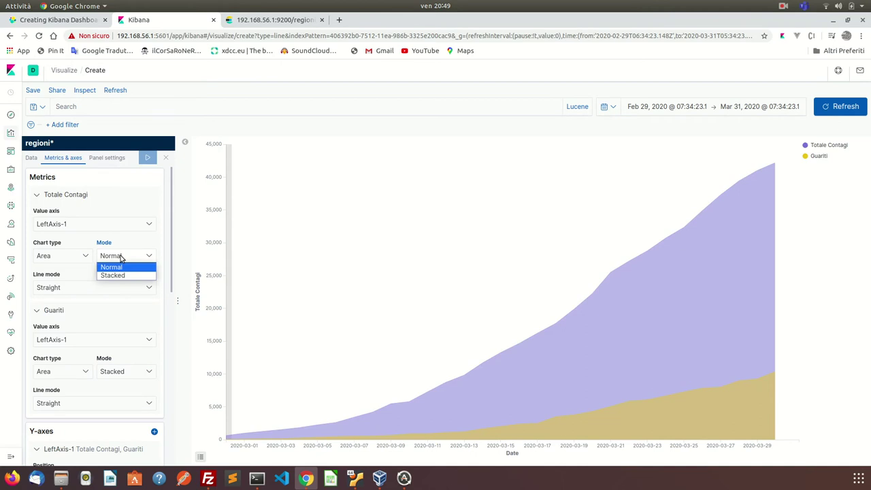
left_click(120, 276)
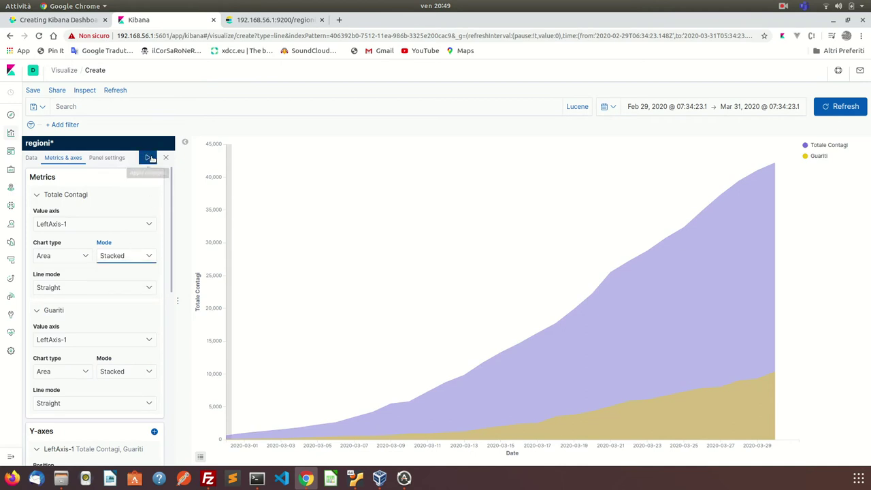
left_click(149, 157)
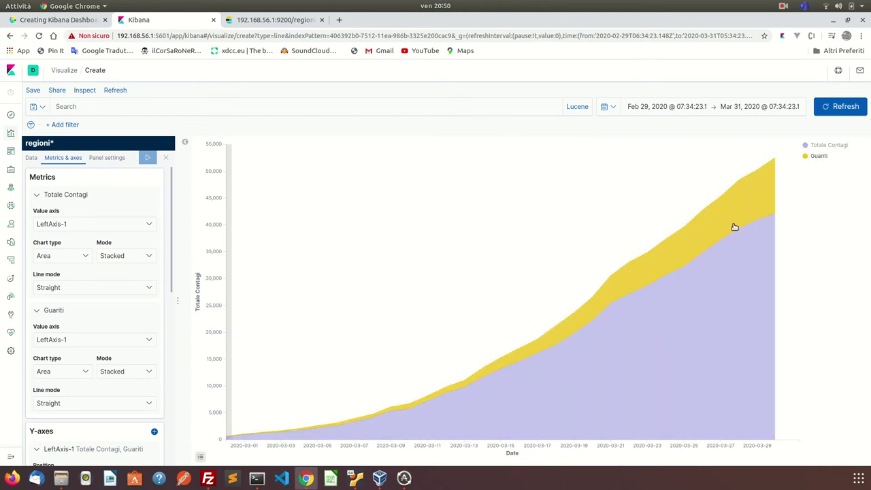
Set the mode of both the Totale Contagi and Guariti metrics to Normal and apply the changes
left_click(113, 255)
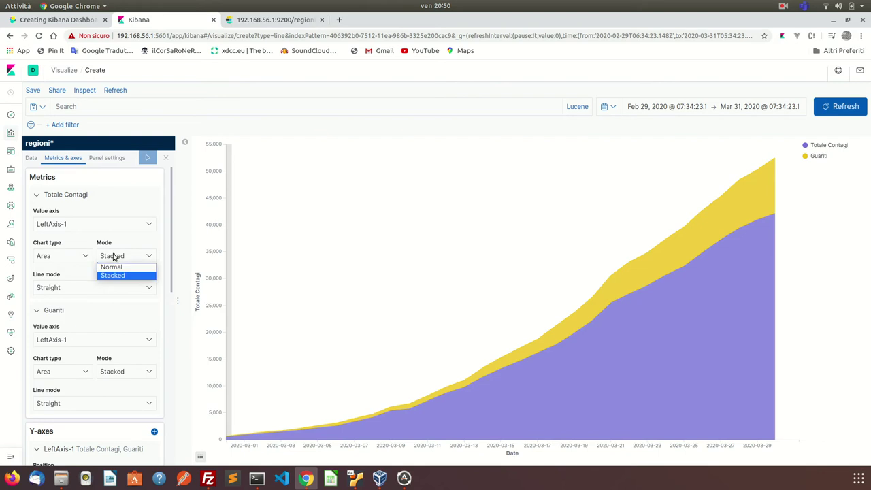
left_click(111, 267)
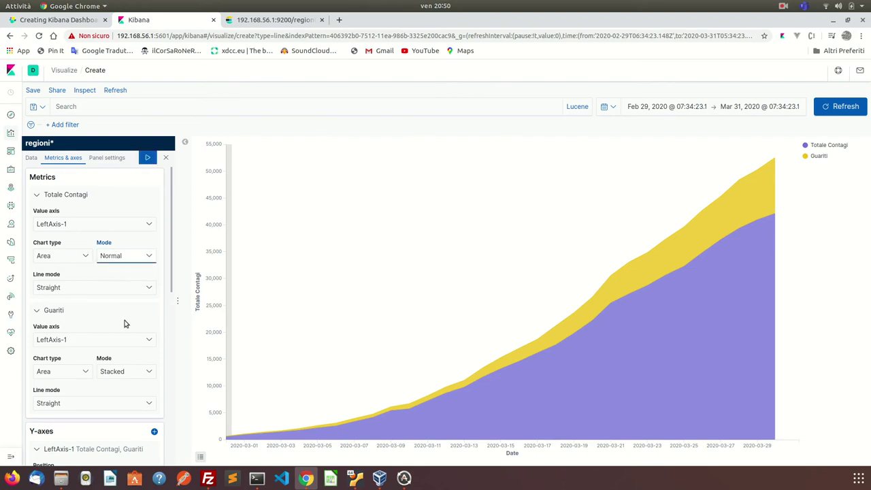
left_click(122, 376)
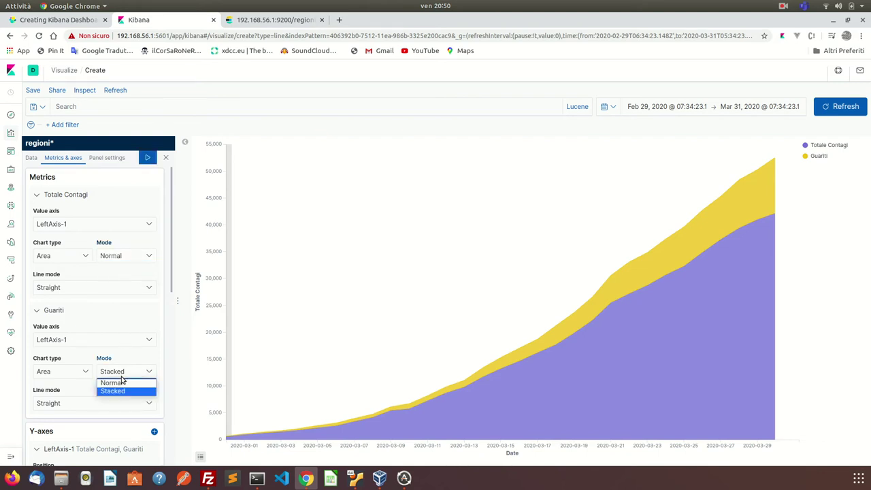
left_click(121, 383)
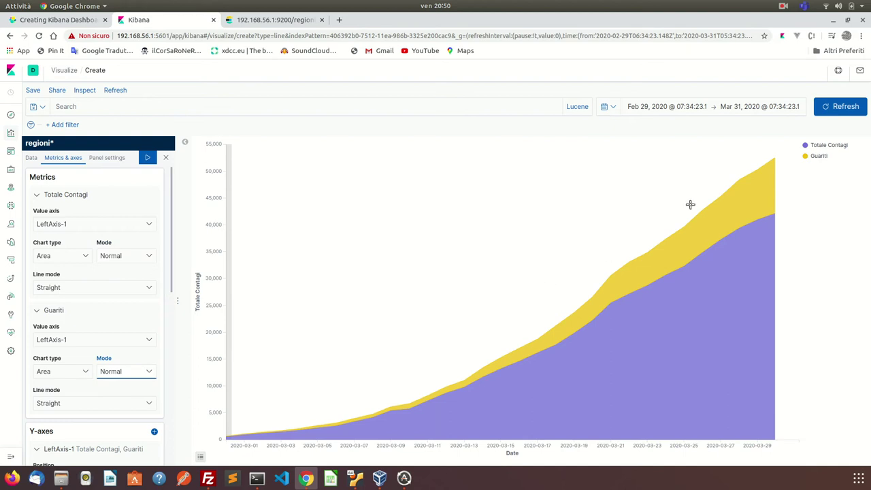
left_click(148, 156)
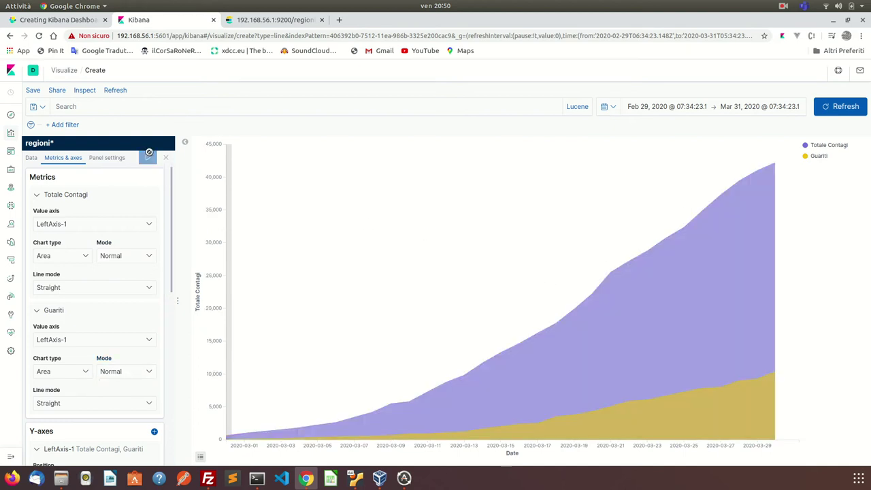
Change the Totale Contagi metric's chart type to Bar and apply the change
left_click(73, 254)
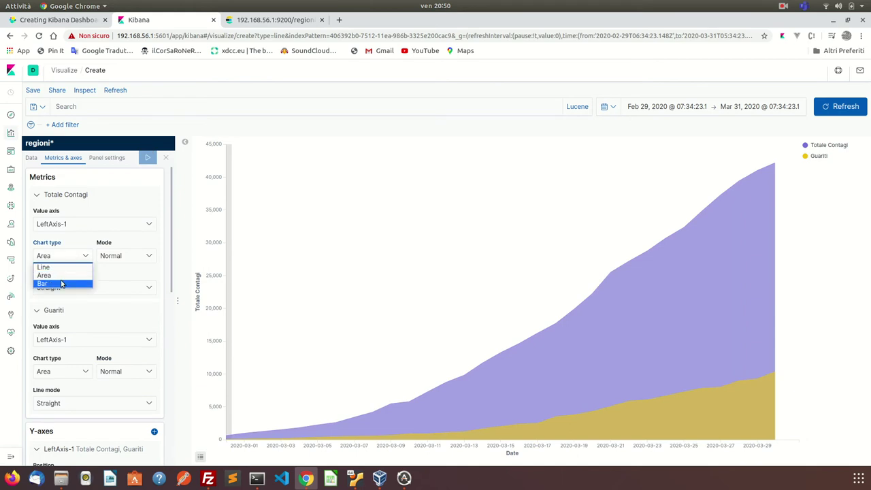
left_click(62, 283)
left_click(148, 159)
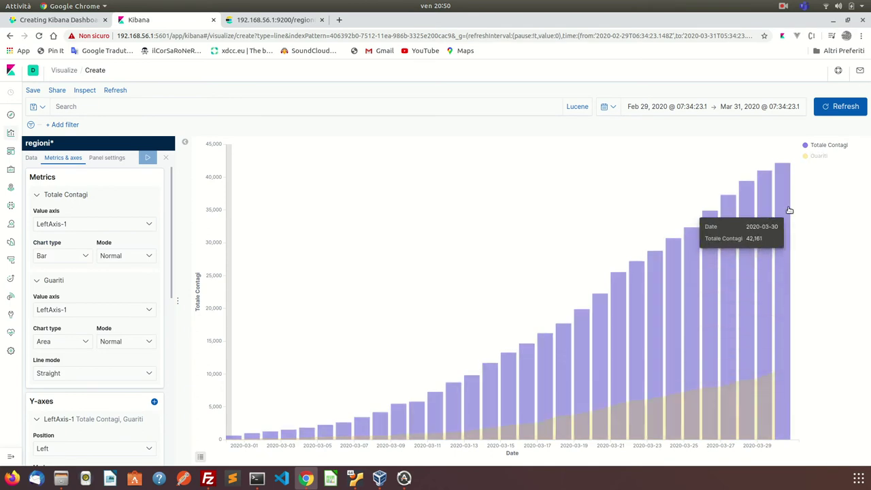
Change the Guariti metric's chart type to Bar and apply the change
scroll(79, 311, "down", 2)
left_click(69, 291)
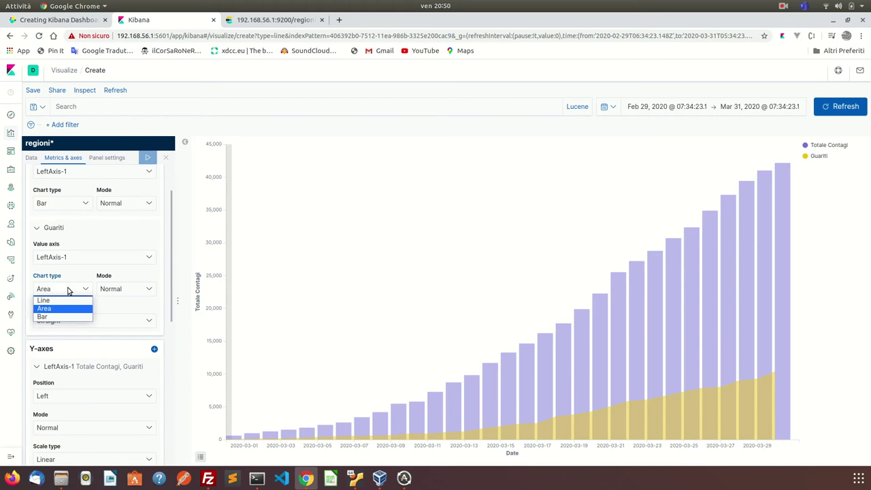
left_click(52, 320)
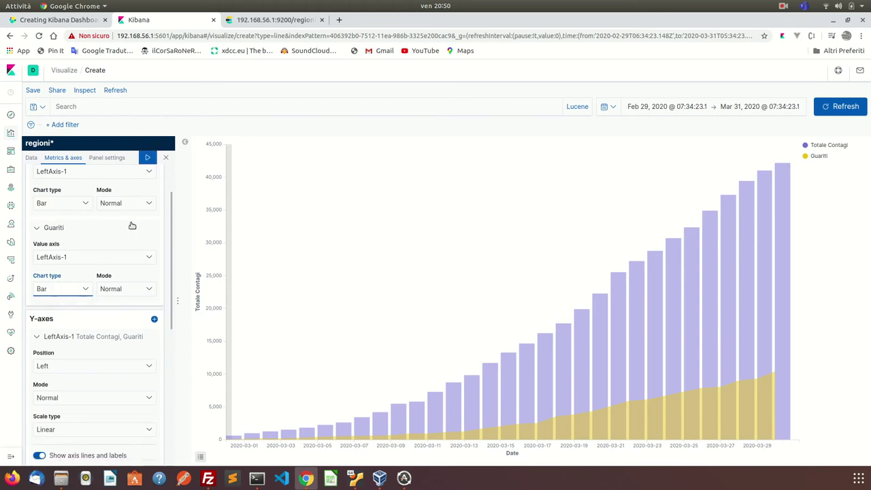
left_click(147, 159)
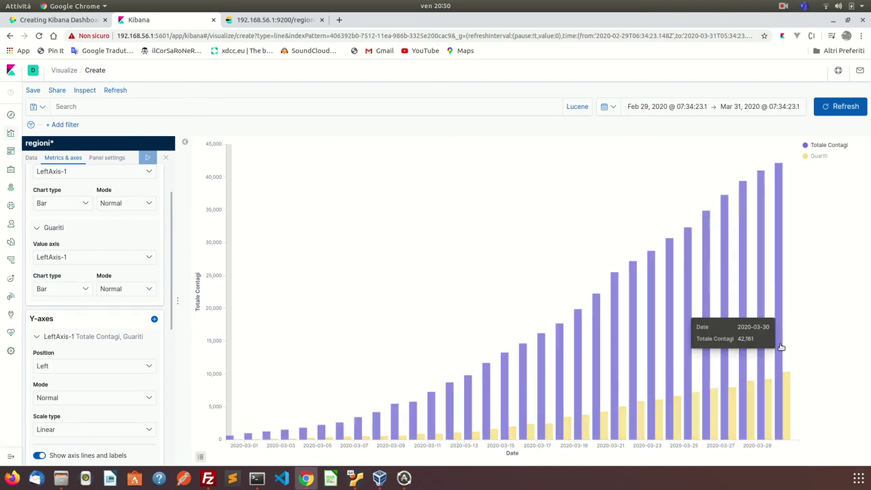
Set the Totale Contagi metric's chart type to Line, leaving both metrics on the LeftAxis-1 value axis
scroll(74, 252, "up", 2)
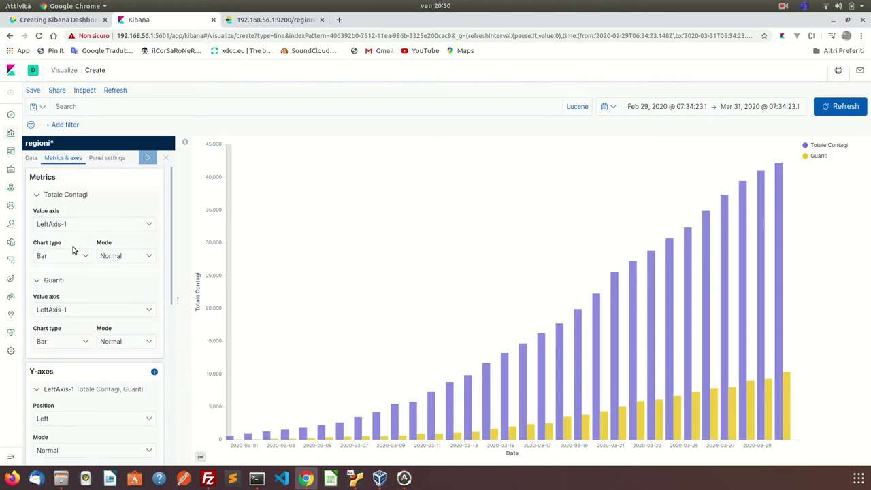
left_click(59, 311)
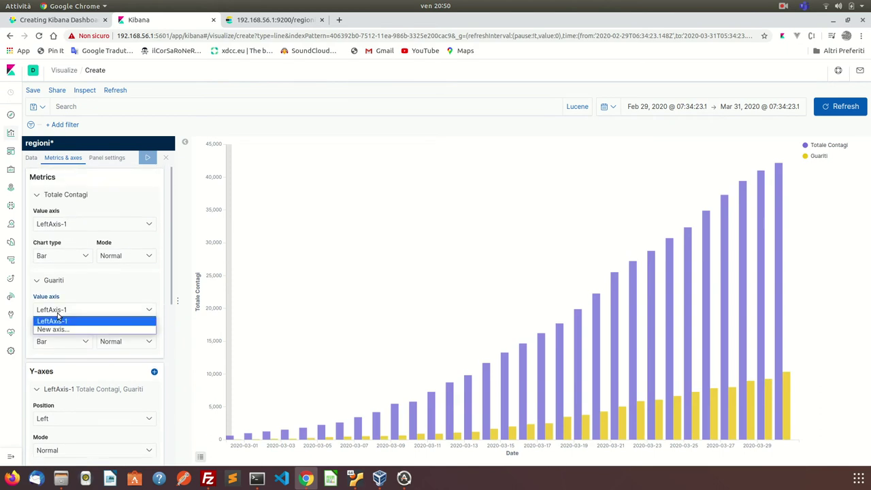
left_click(62, 306)
left_click(72, 255)
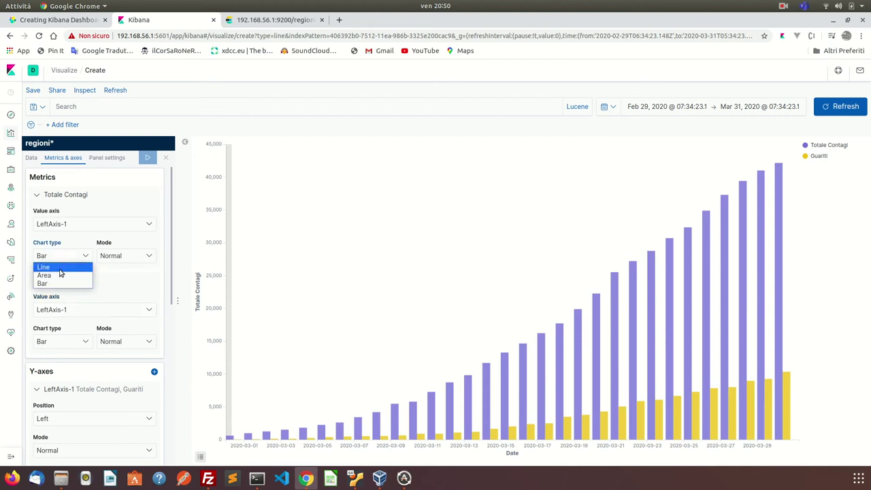
left_click(60, 269)
scroll(80, 325, "down", 3)
scroll(80, 325, "down", 2)
scroll(80, 325, "up", 5)
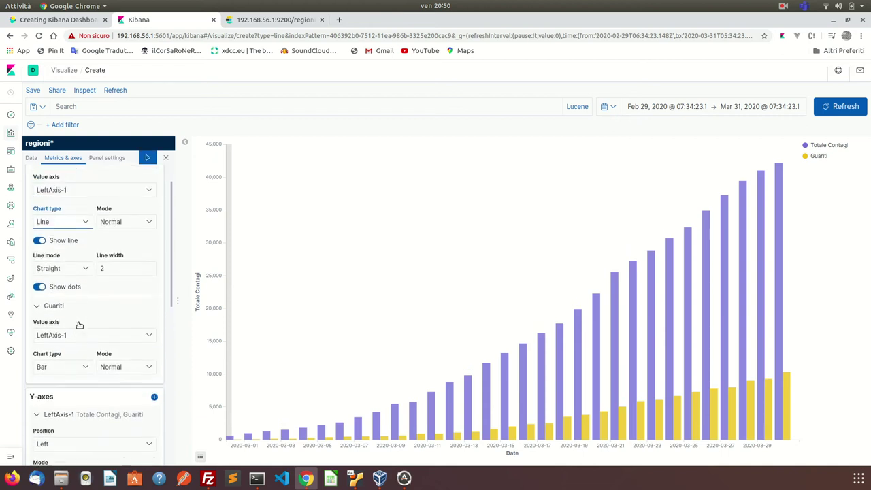
scroll(80, 325, "up", 1)
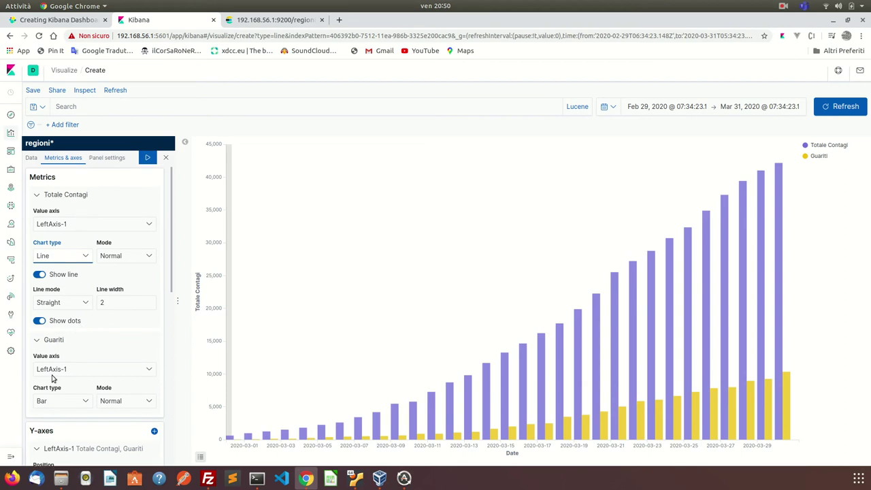
Set the Guariti metric's chart type to Line and apply the changes to the chart
left_click(49, 401)
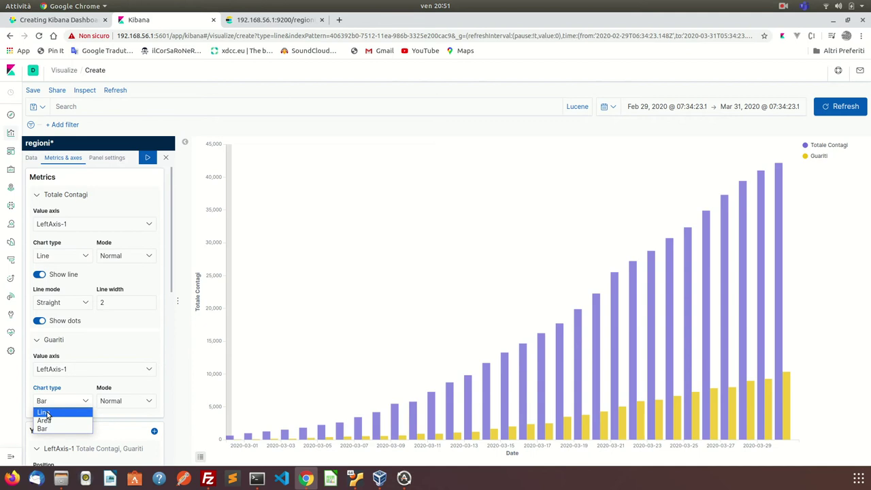
left_click(45, 412)
scroll(136, 291, "down", 3)
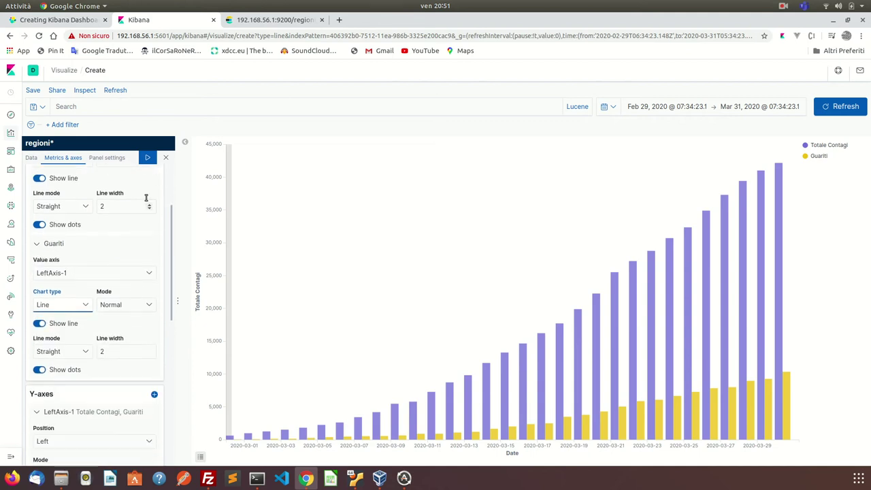
left_click(147, 159)
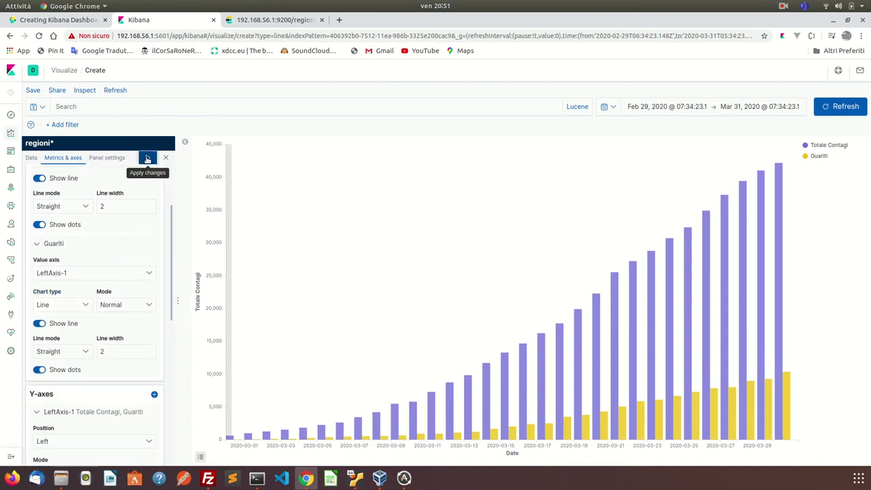
left_click(148, 159)
Set the Guariti metric's line width to 10 and apply the change
left_click(106, 355)
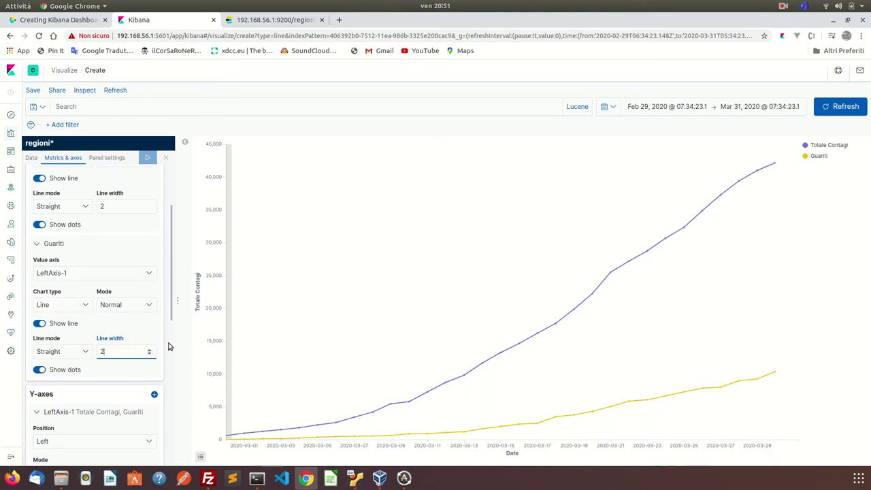
key("BackSpace")
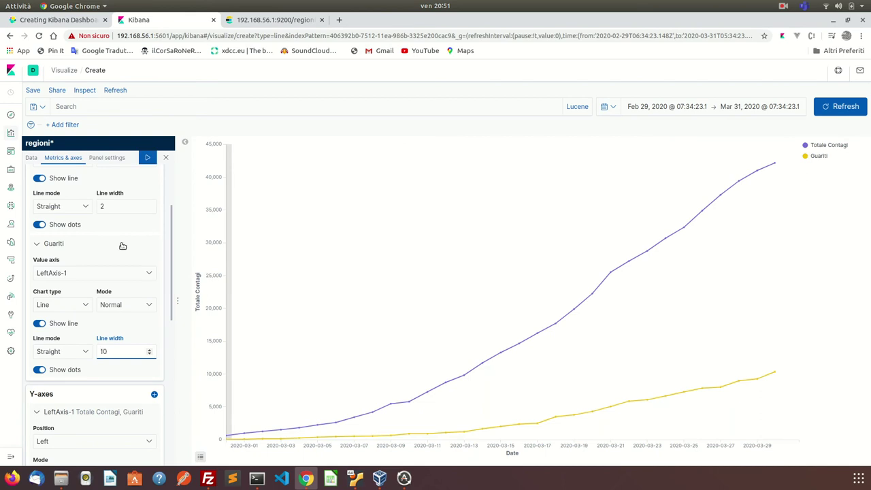
left_click(147, 158)
Set the Guariti metric's line width to 2 and apply the change
double_click(112, 348)
type("2")
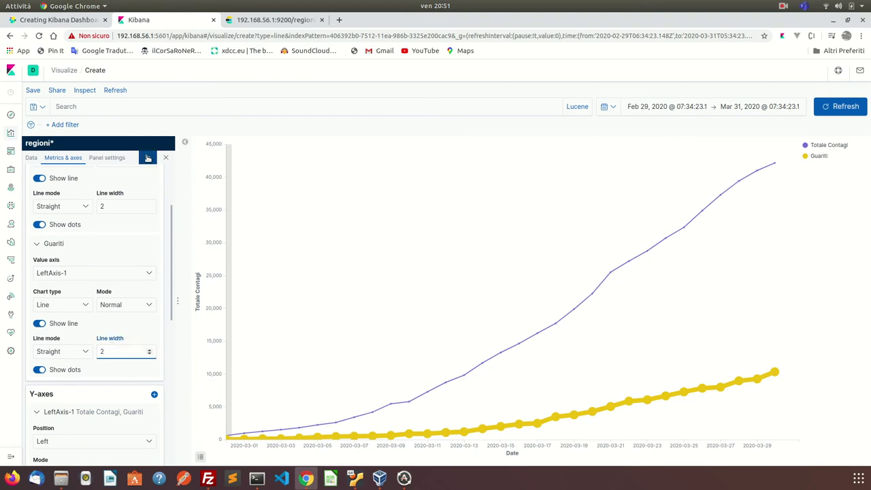
left_click(145, 158)
left_click(145, 157)
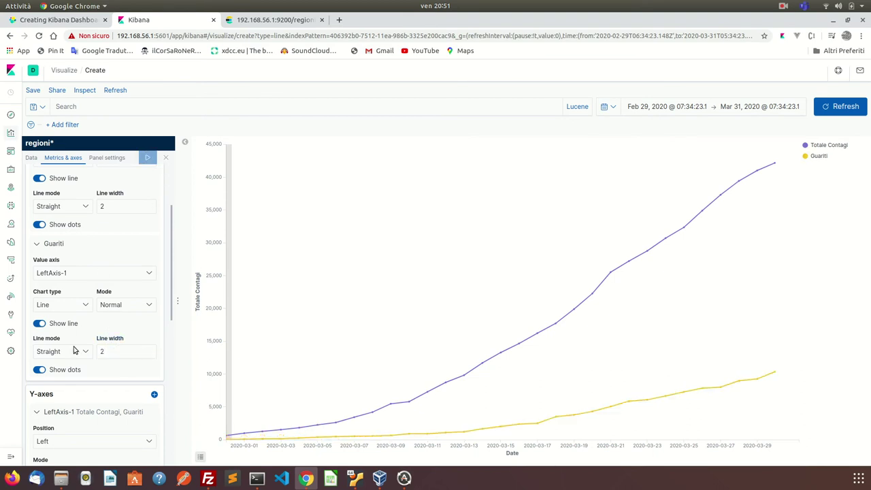
left_click(41, 369)
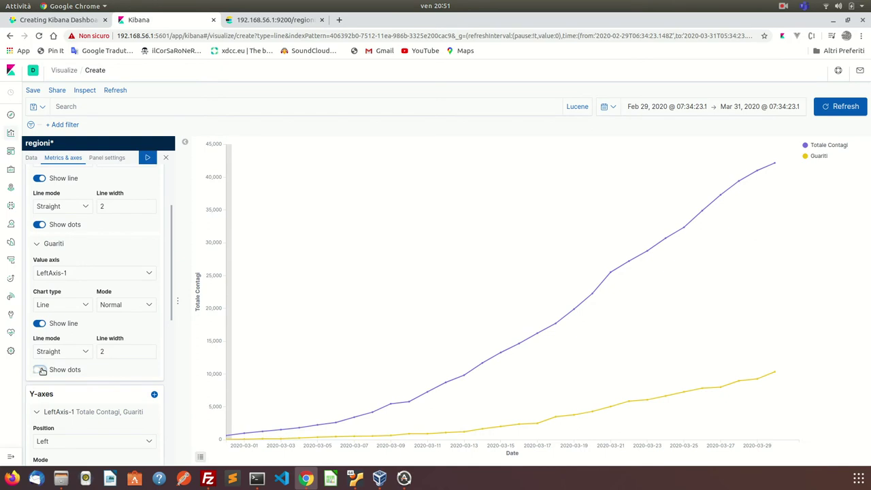
left_click(41, 369)
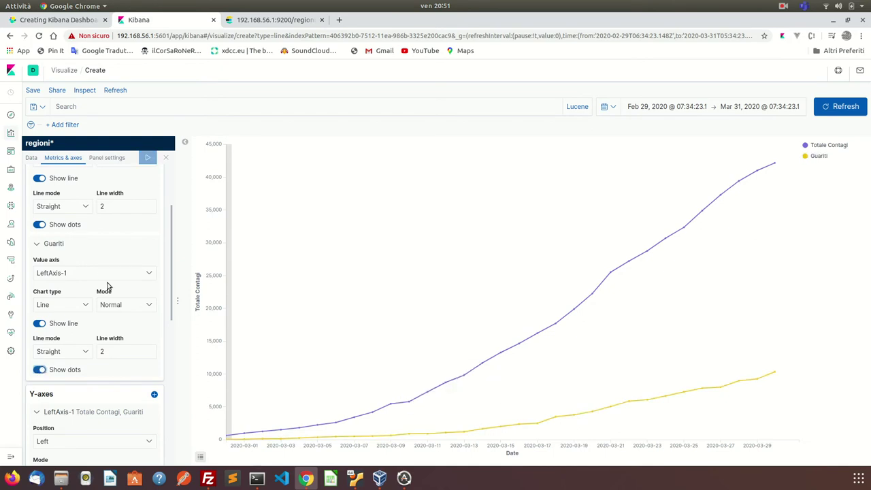
scroll(98, 229, "up", 5)
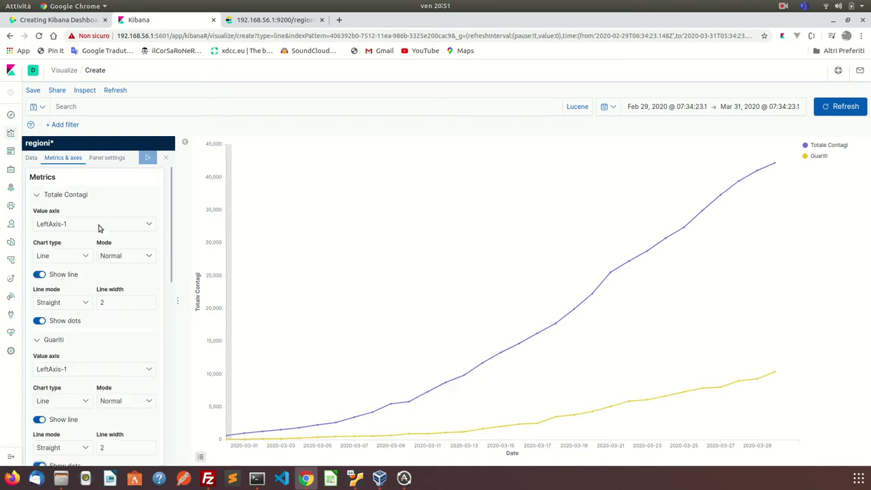
Show the chart's X-axis grid lines and the LeftAxis-1 Y-axis lines, apply the changes, and keep the legend position at Right
left_click(101, 157)
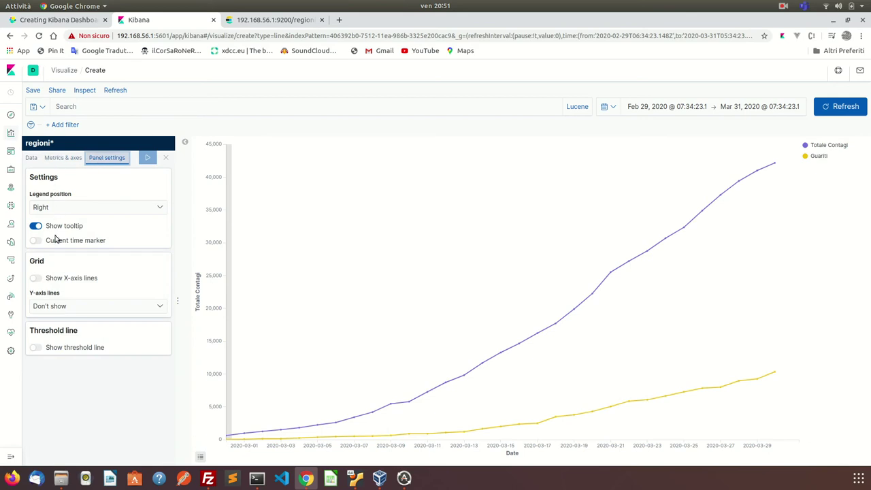
left_click(48, 306)
left_click(96, 274)
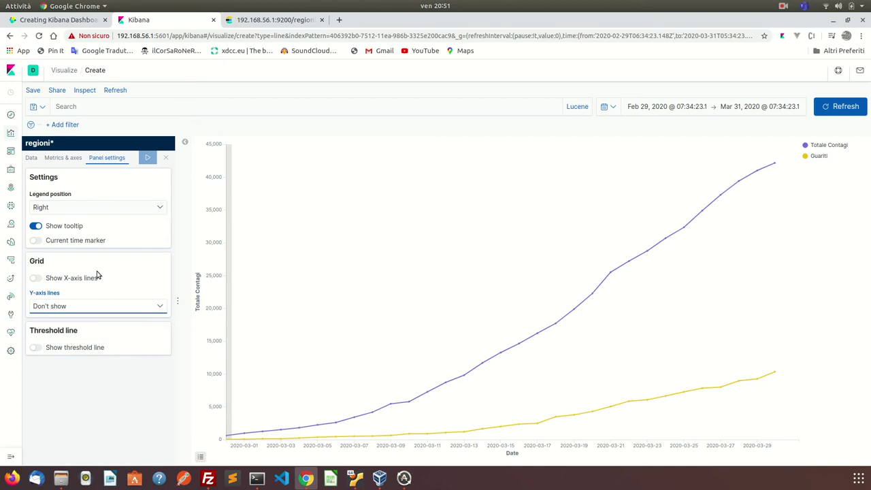
left_click(36, 279)
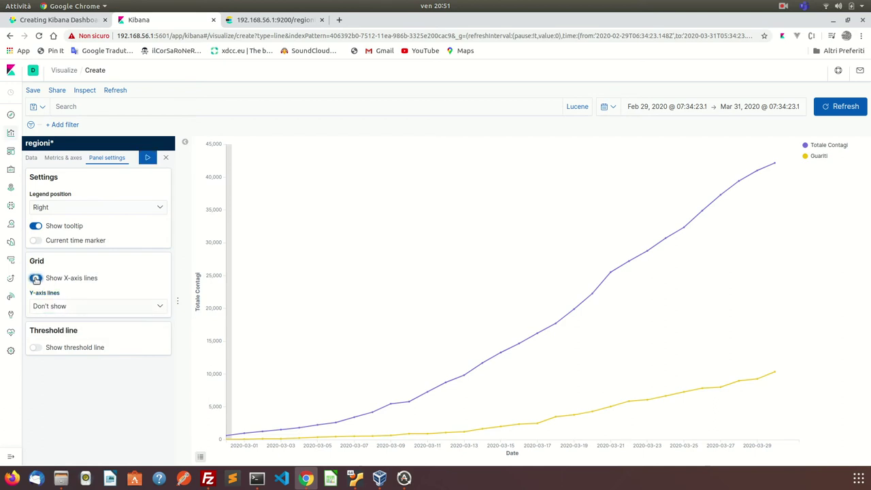
left_click(78, 307)
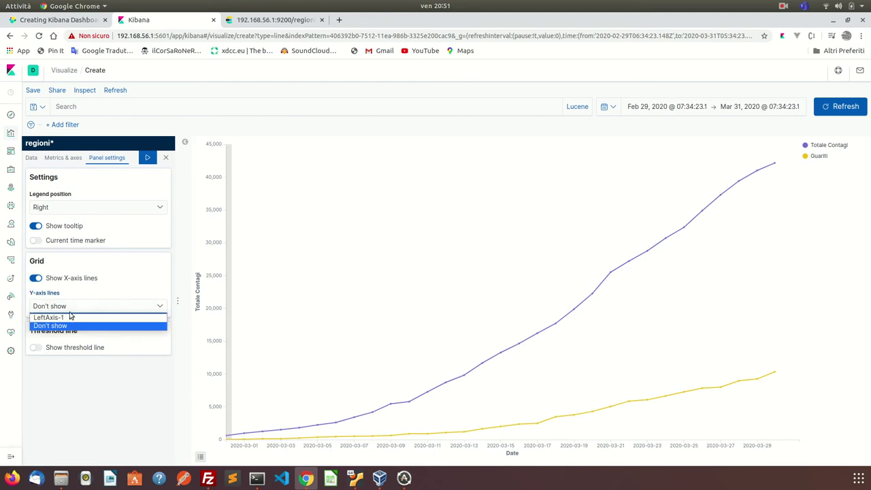
left_click(68, 317)
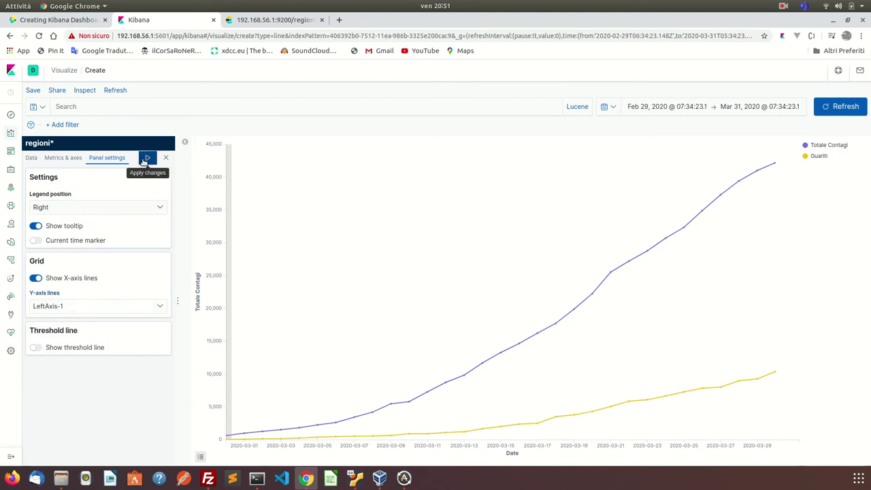
left_click(146, 158)
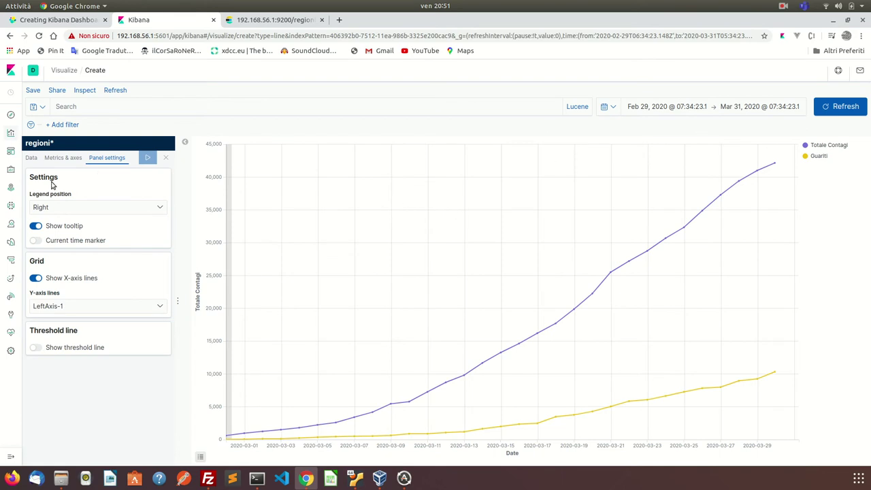
left_click(64, 207)
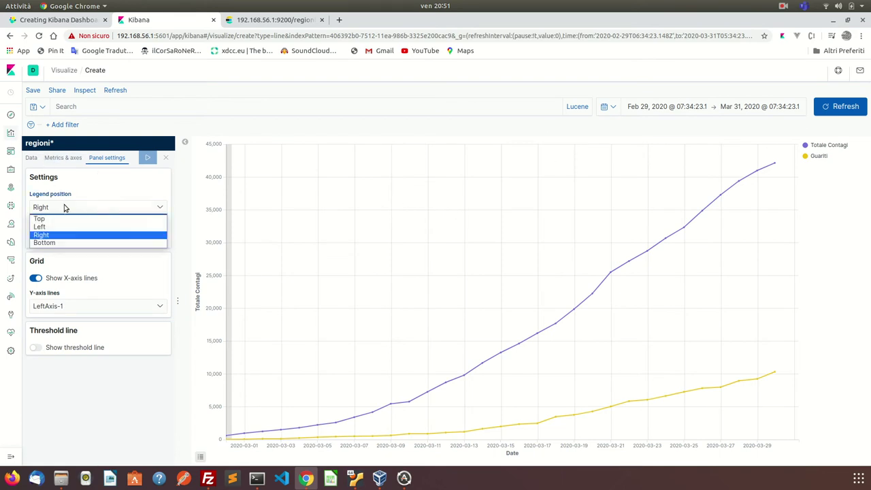
left_click(55, 236)
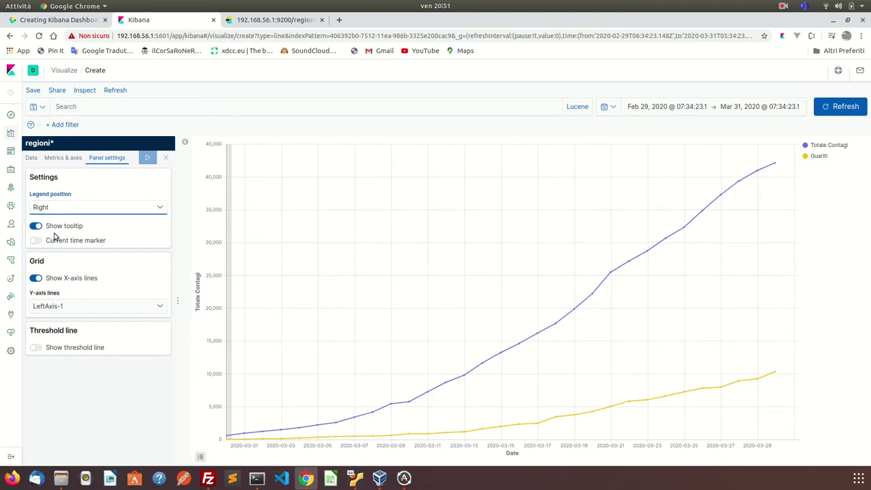
Add a third Y-axis metric to the chart's data and set its aggregation to Max
left_click(32, 157)
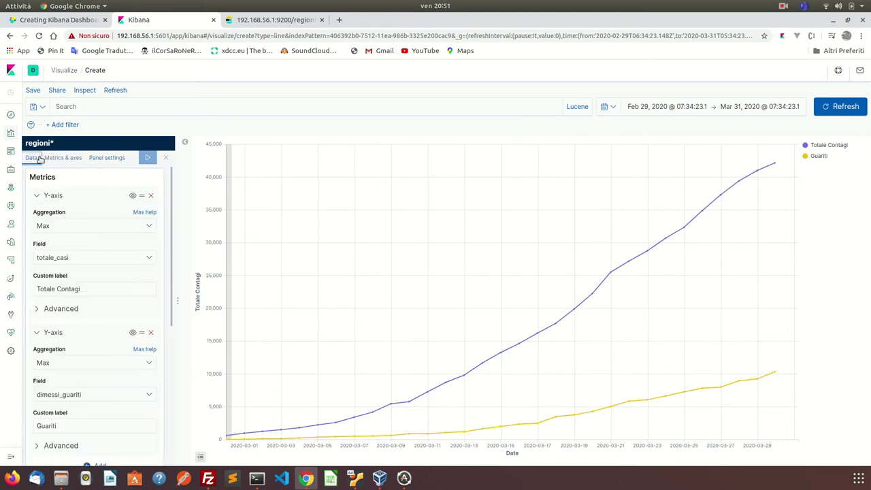
scroll(122, 346, "down", 5)
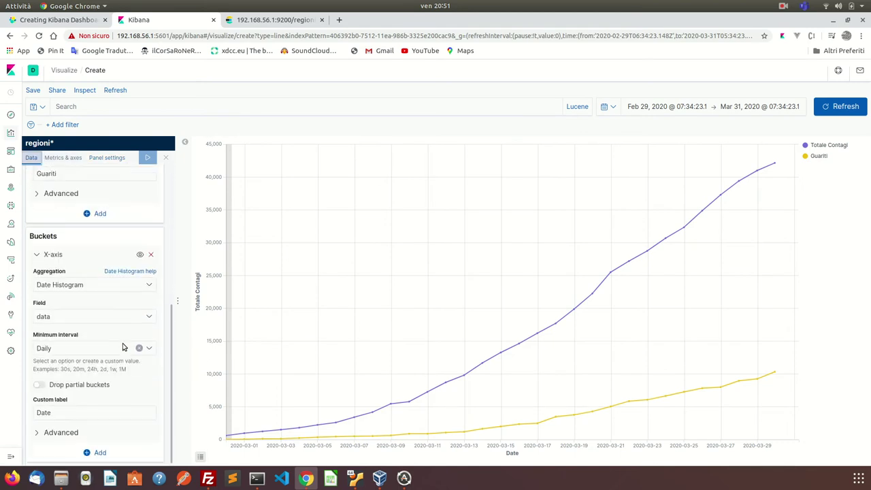
scroll(123, 347, "up", 5)
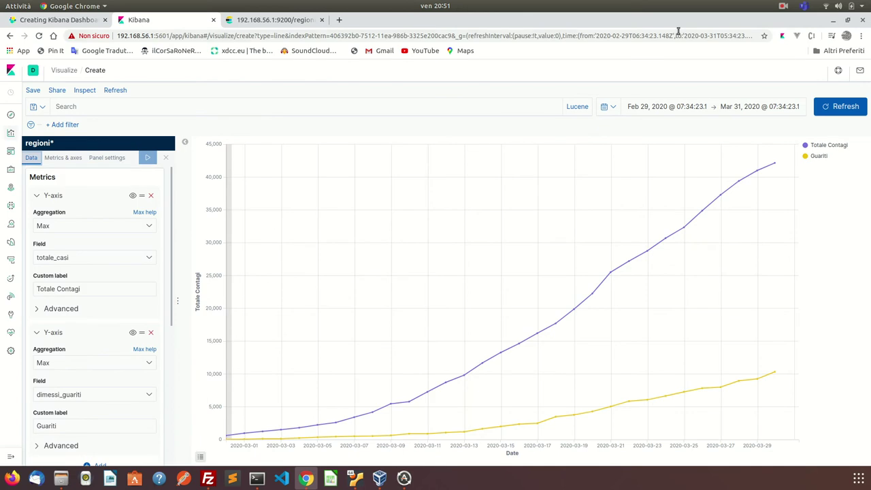
scroll(68, 280, "down", 3)
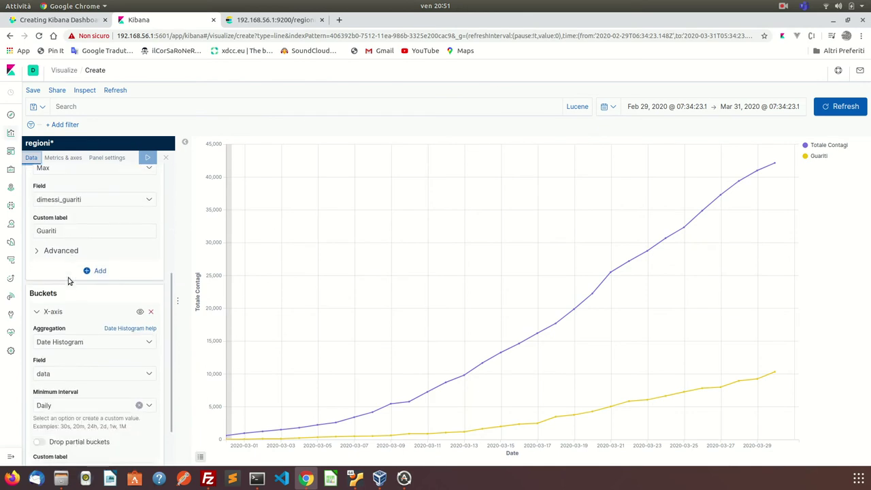
scroll(75, 243, "up", 3)
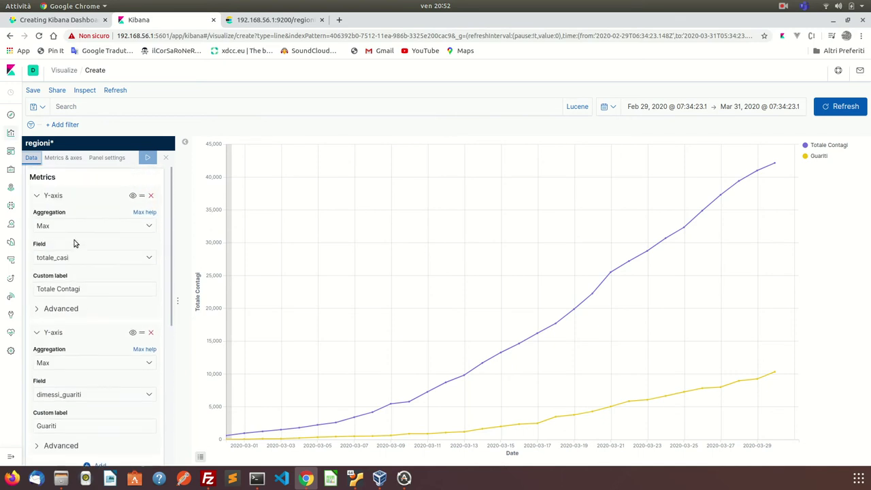
scroll(68, 327, "down", 2)
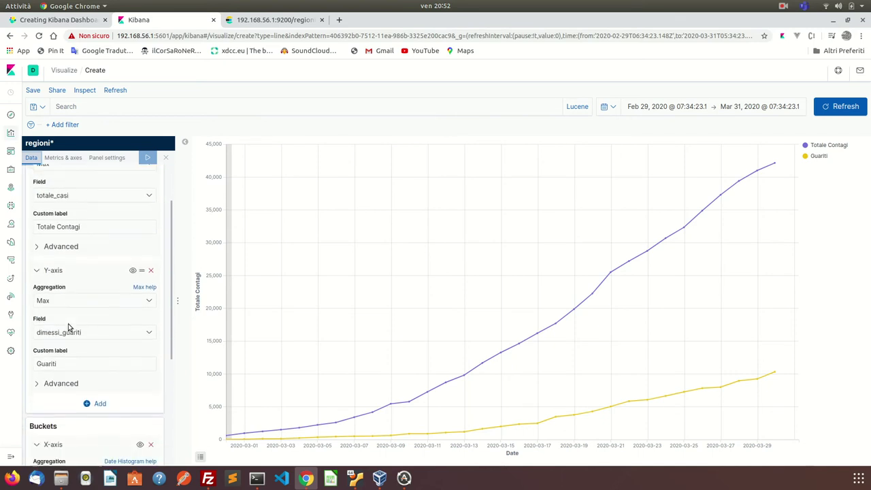
scroll(68, 326, "down", 1)
left_click(99, 367)
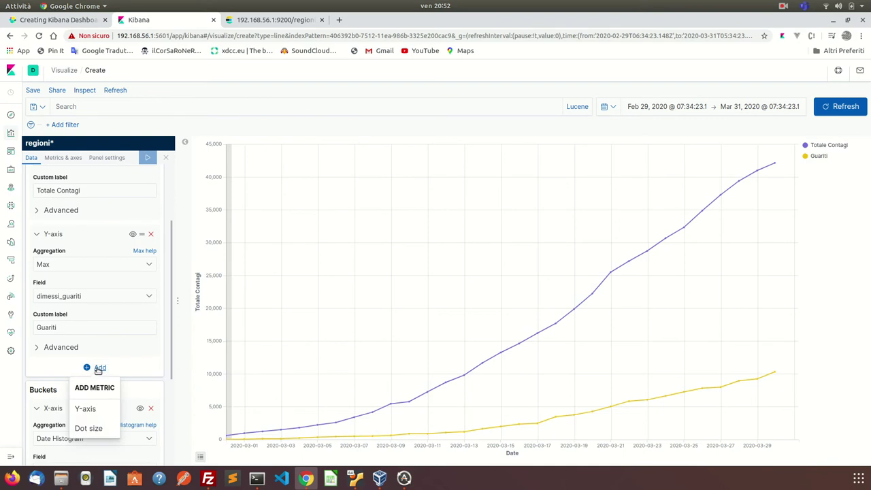
left_click(85, 412)
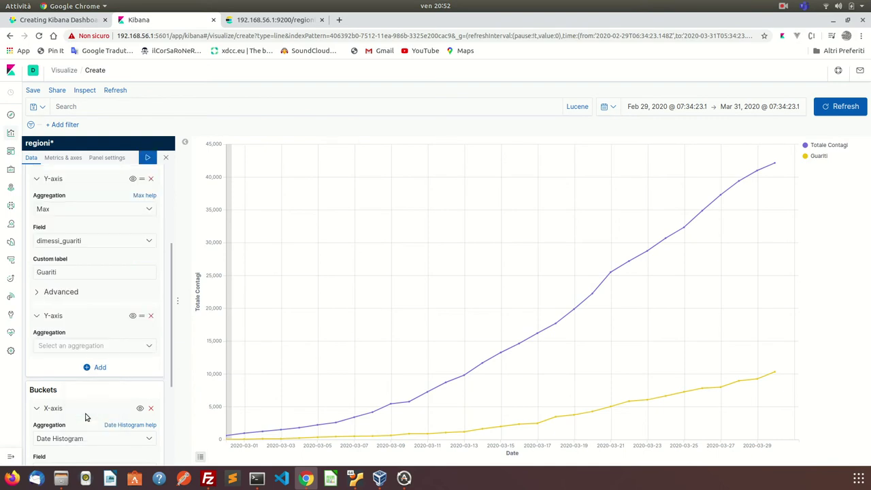
left_click(103, 318)
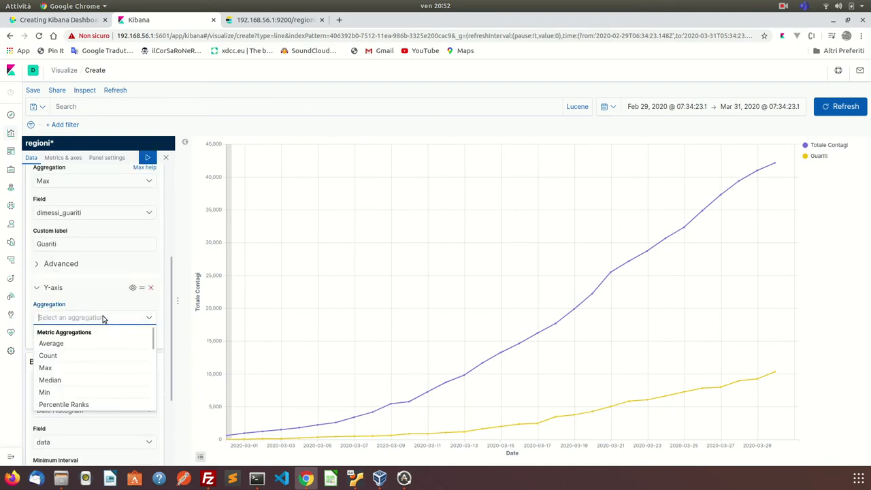
scroll(85, 360, "down", 2)
scroll(86, 360, "up", 2)
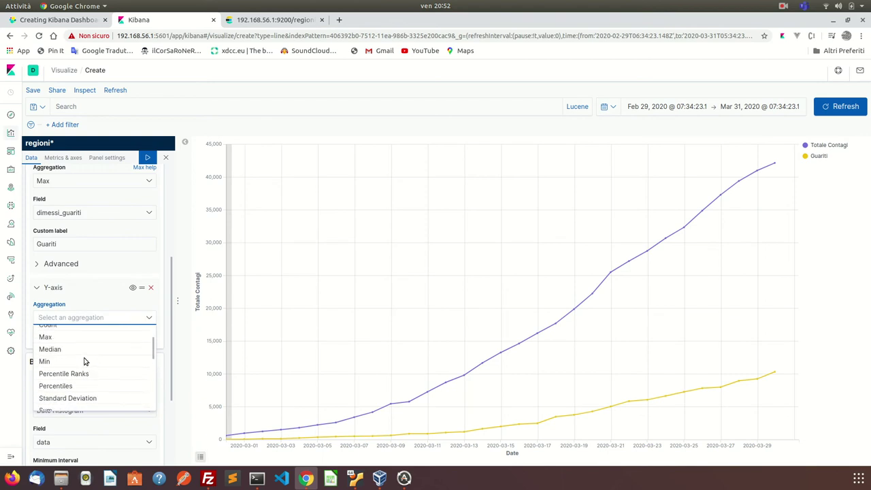
left_click(45, 348)
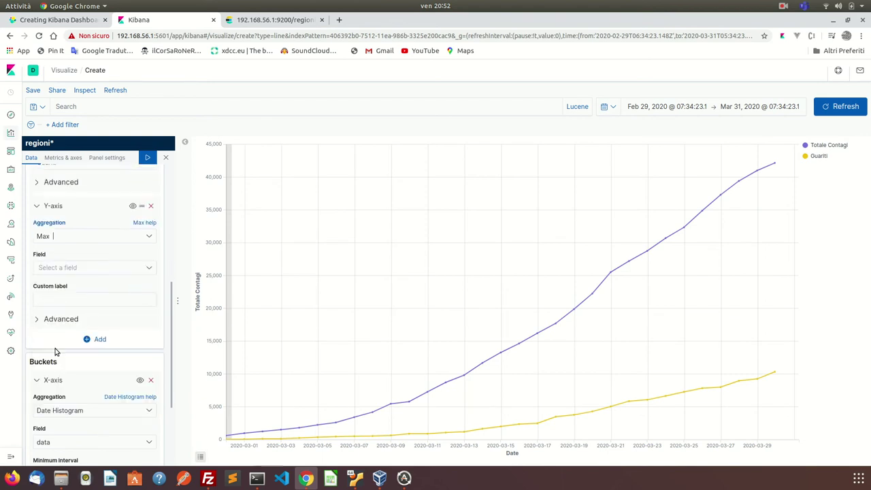
Set the new metric's field to tamponi, label it Tamponi Effettuati, and apply the changes to the chart
left_click(88, 272)
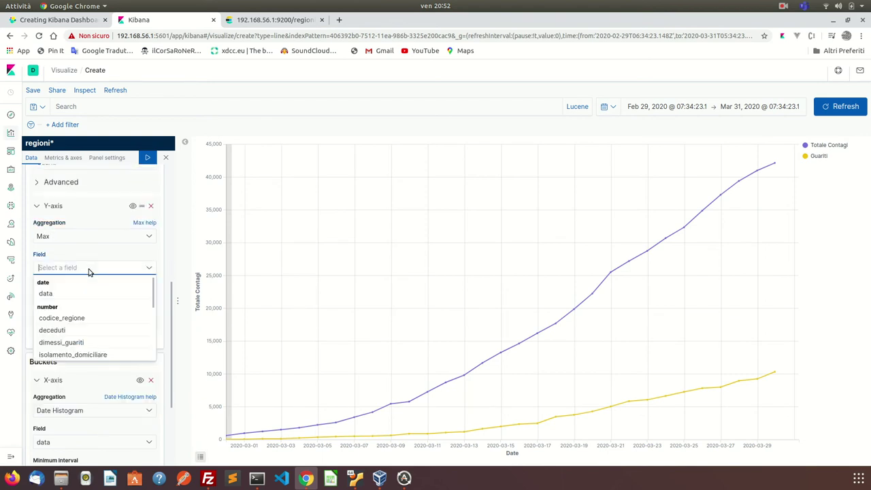
scroll(76, 349, "down", 5)
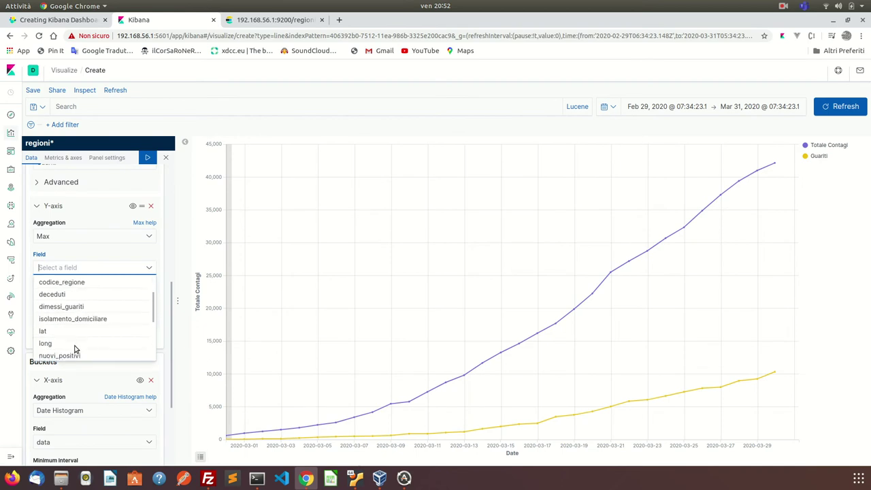
scroll(76, 348, "down", 3)
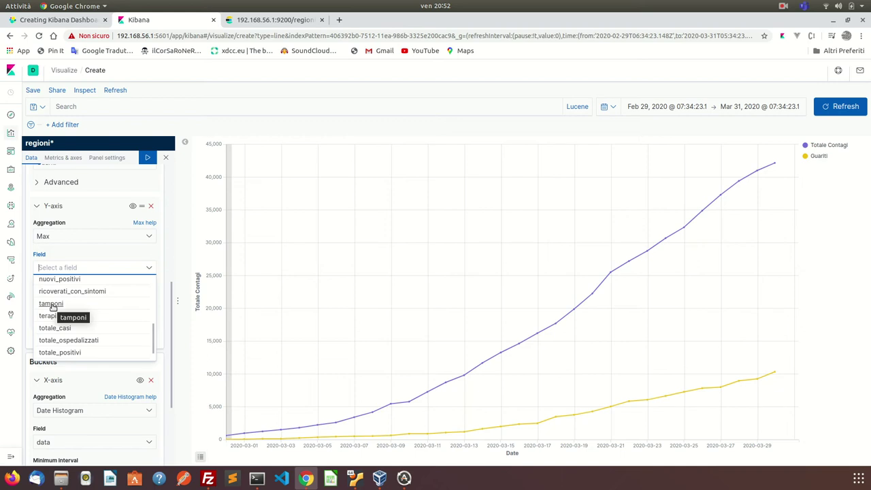
left_click(51, 304)
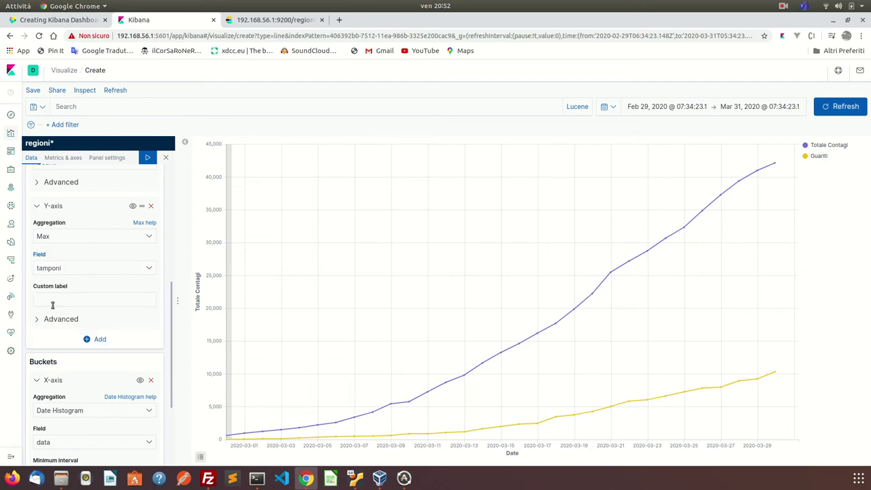
left_click(59, 300)
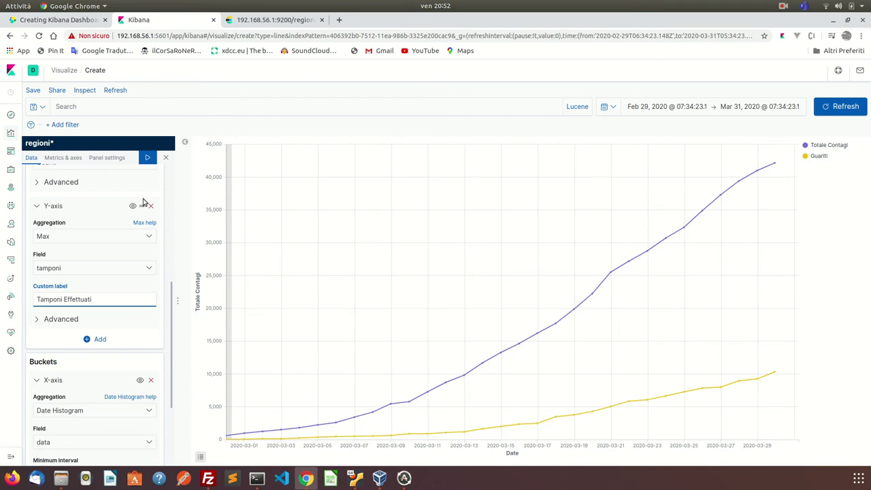
left_click(147, 159)
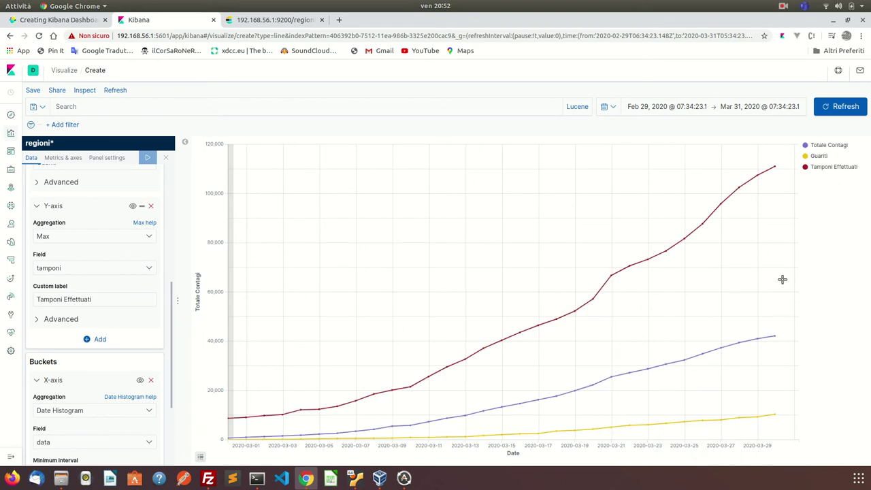
Save the visualization as "Grafico Paragone Contagi - Guariti - Tamponi", add it to a dashboard, and make its panel slightly narrower and taller
left_click(33, 91)
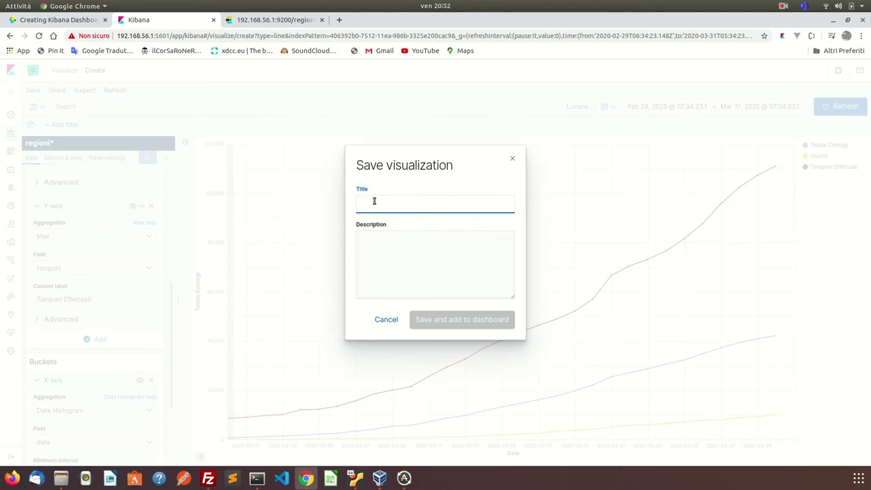
type("G")
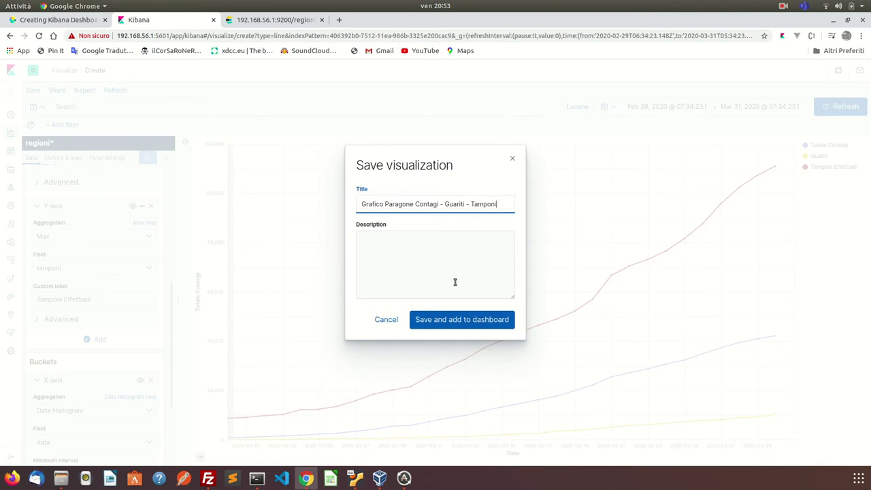
left_click(430, 319)
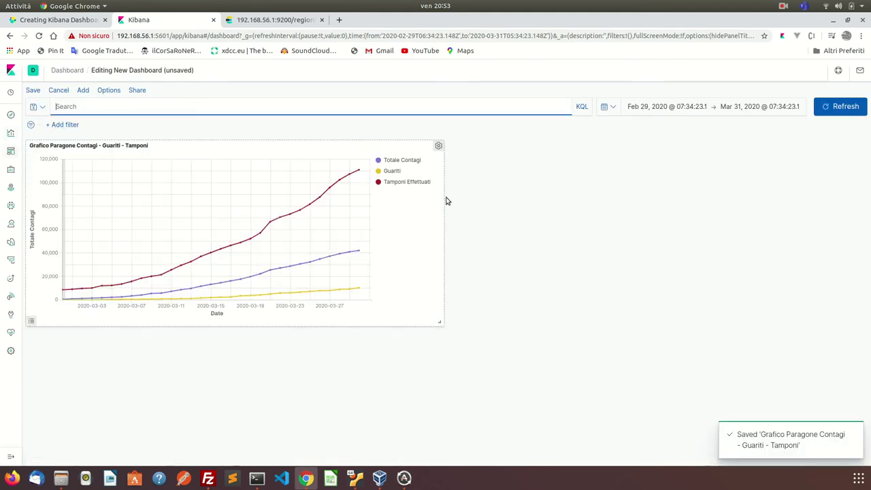
left_click_drag(440, 321, 424, 348)
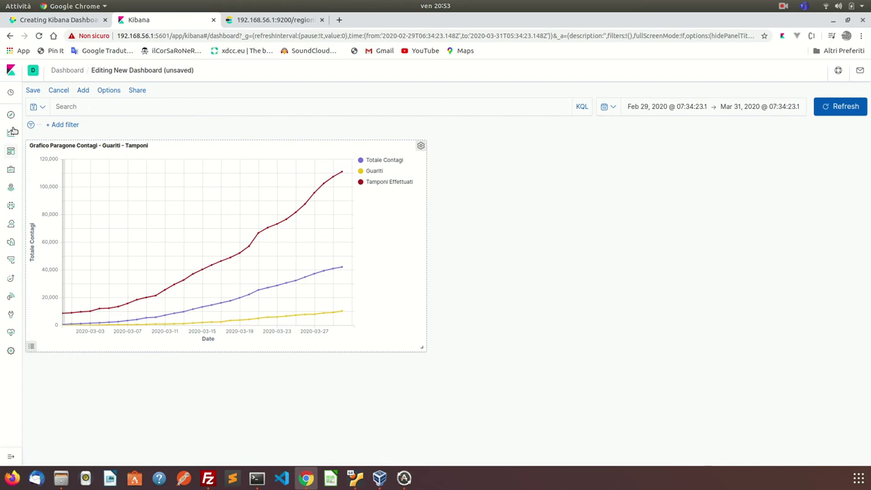
Save the dashboard with the title Covid19 and no description
left_click(30, 92)
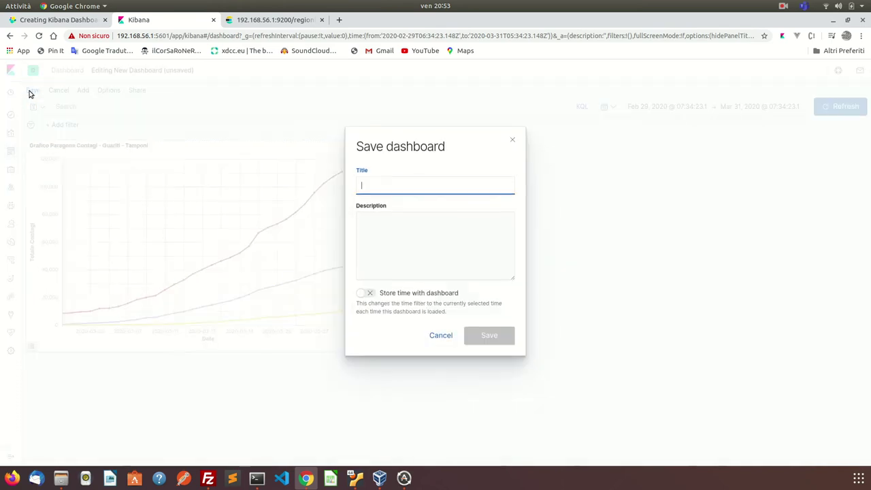
type("Covid19 Regioni")
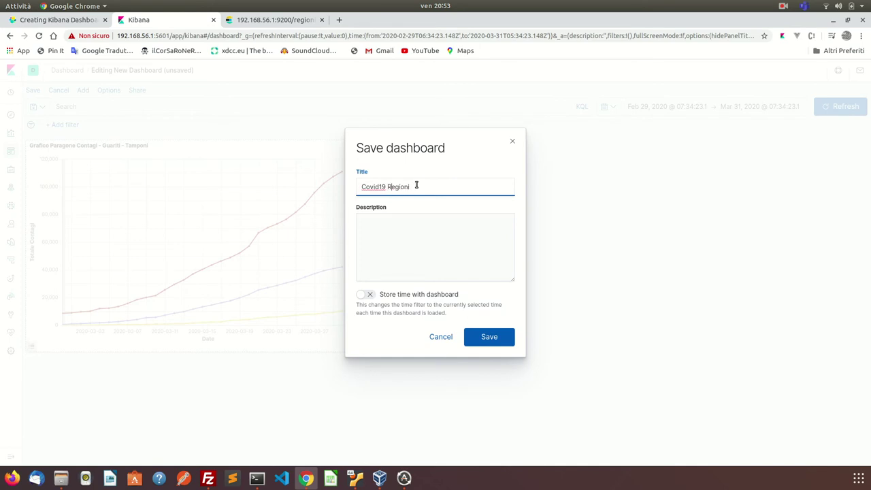
type("-")
key("ctrl+a")
key("Right")
key("ctrl+shift+Left")
key("BackSpace")
left_click(407, 237)
left_click(483, 338)
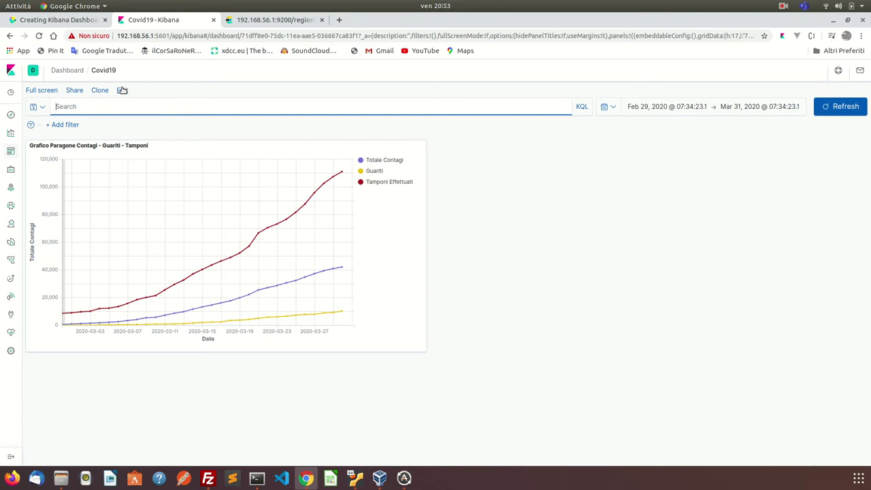
Edit the Covid19 dashboard and add the saved "Grafico Paragone Contagi - Guariti - Tamponi" visualization as another panel
left_click(122, 90)
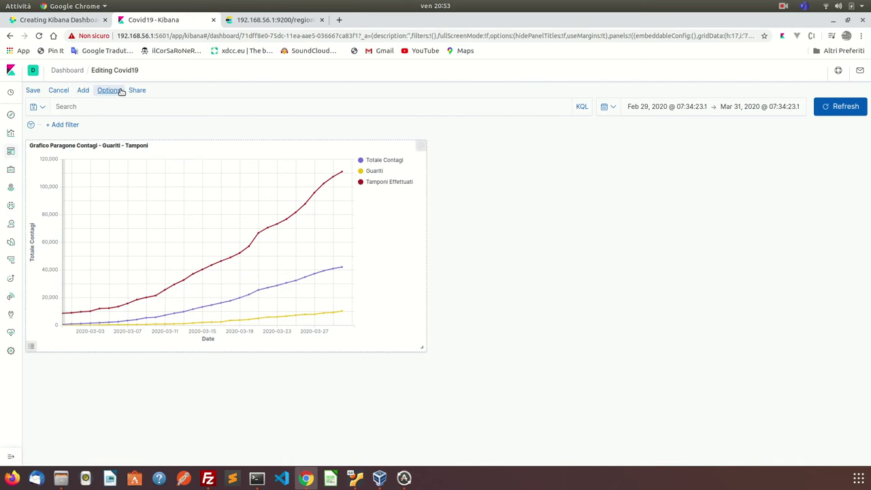
left_click(83, 90)
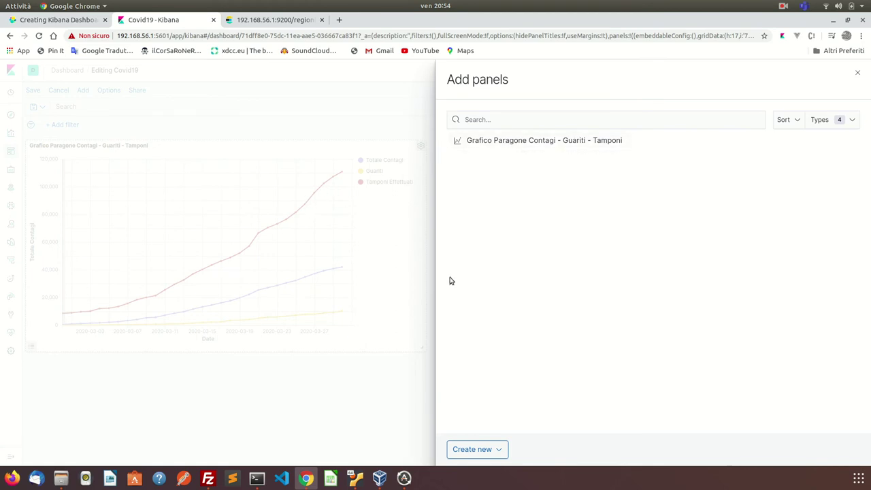
left_click(525, 141)
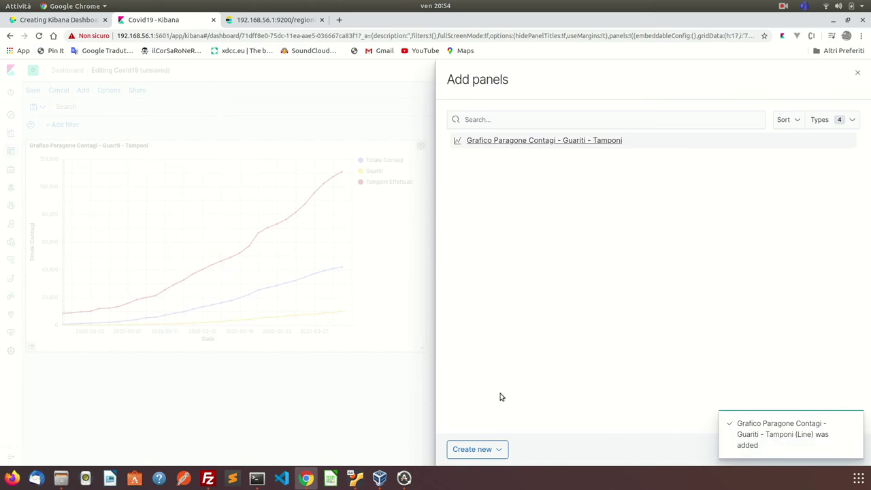
Delete the duplicate "Grafico Paragone Contagi - Guariti - Tamponi" panel from the Covid19 dashboard
left_click(857, 72)
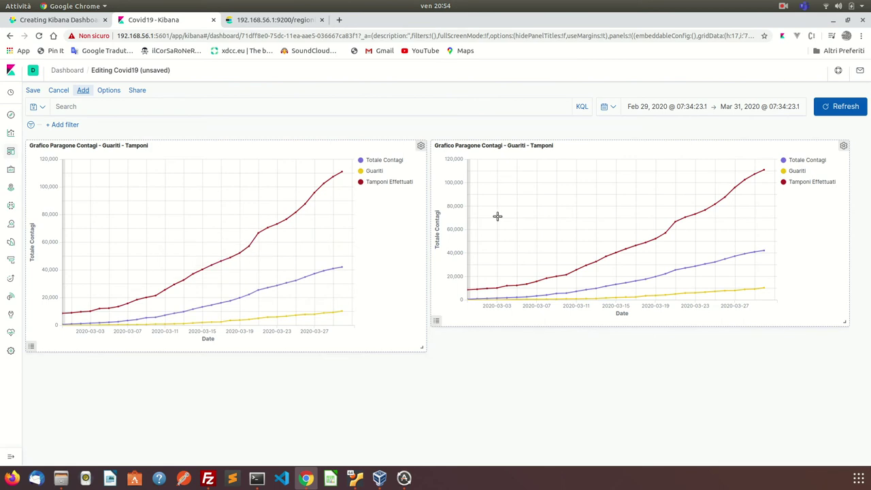
left_click(843, 146)
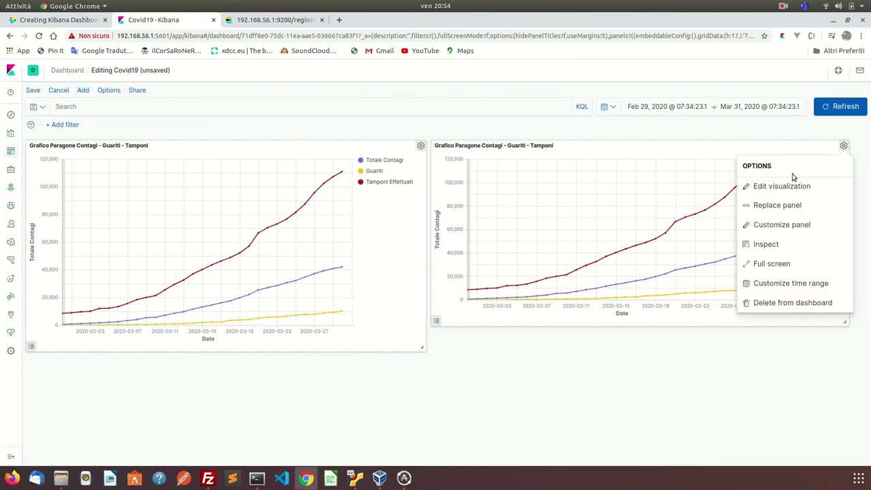
left_click(761, 303)
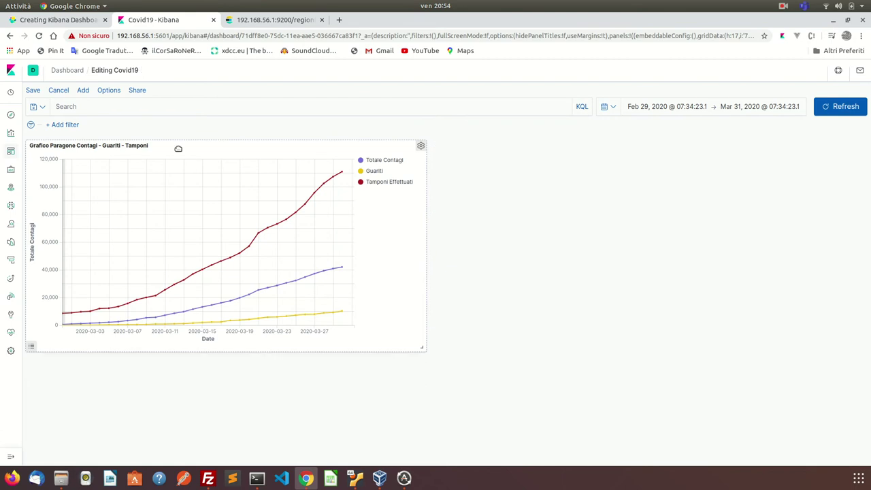
Create a new Line visualization from the dashboard, using regioni* as its source
left_click(82, 90)
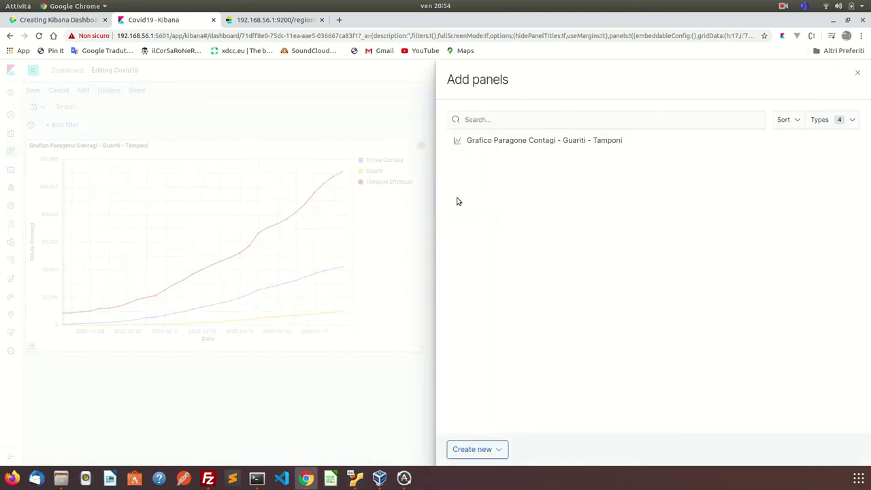
left_click(488, 454)
left_click(476, 432)
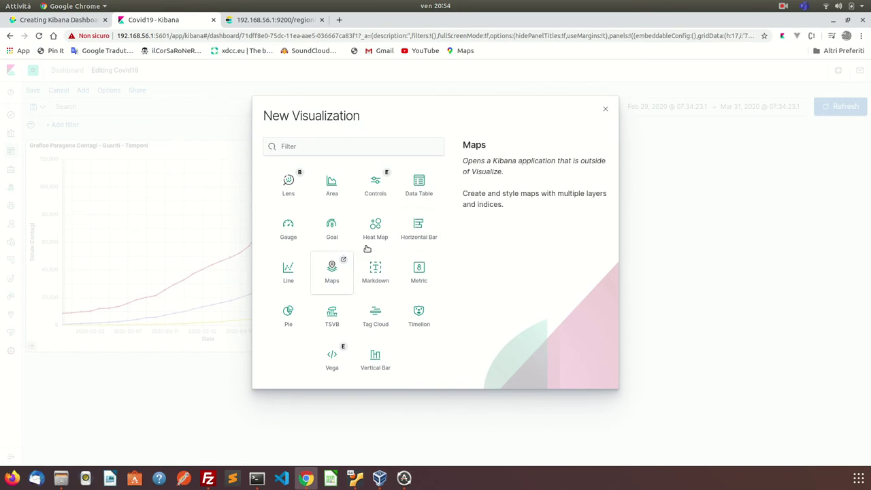
left_click(290, 277)
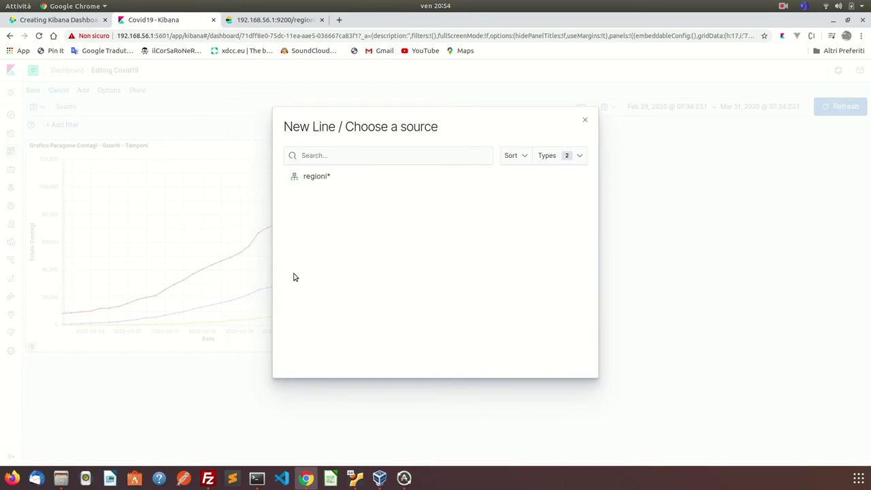
left_click(325, 176)
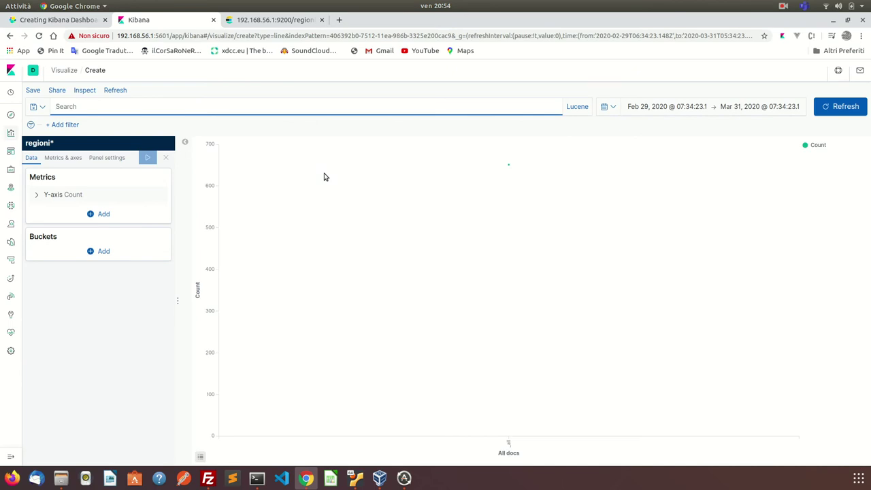
Add an X-axis bucket with a Terms aggregation on the denominazione_regione.keyword field
left_click(103, 252)
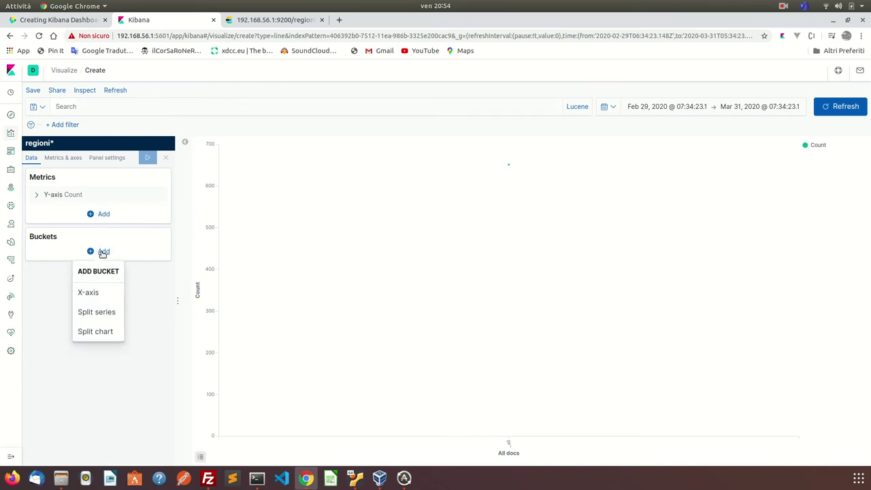
left_click(89, 293)
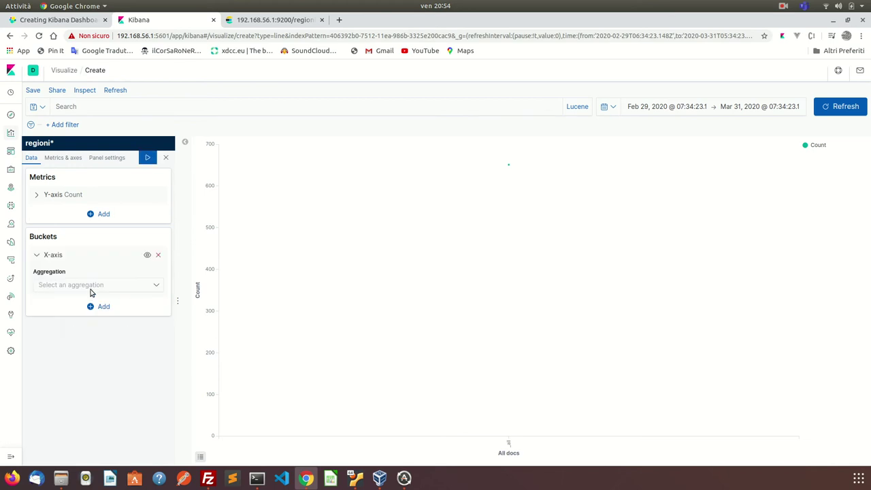
left_click(91, 289)
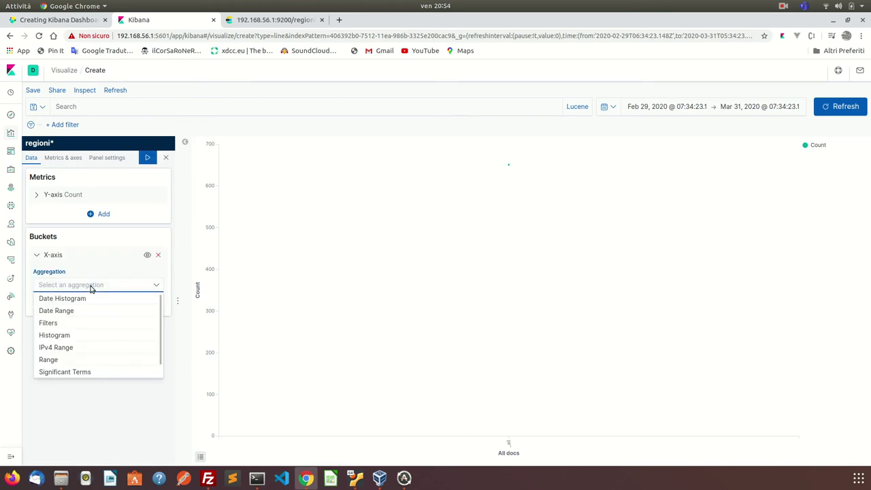
scroll(85, 345, "down", 1)
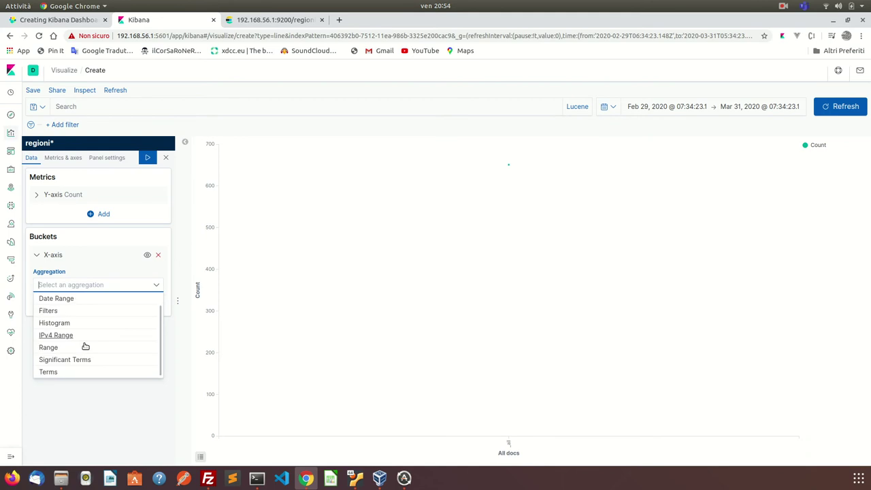
left_click(61, 371)
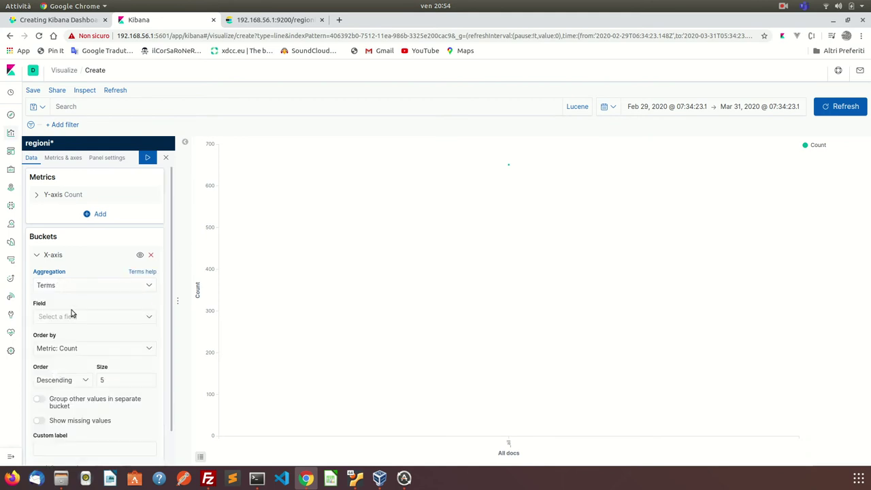
left_click(72, 315)
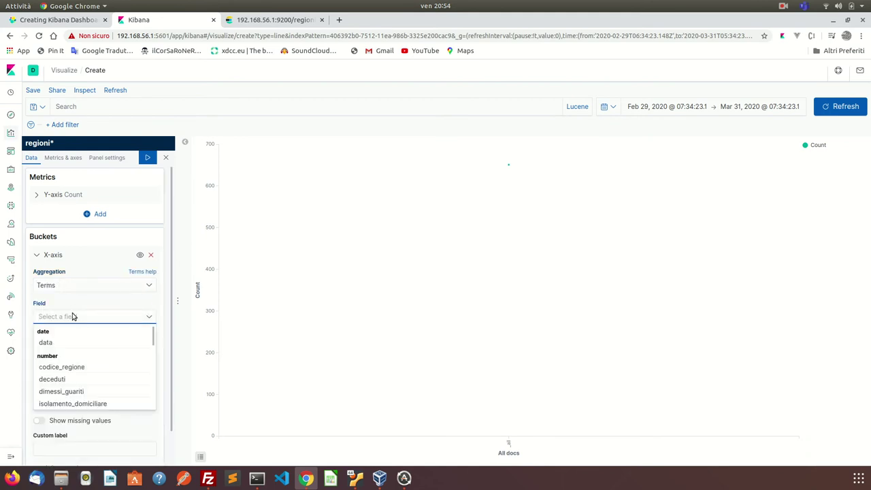
scroll(76, 370, "down", 6)
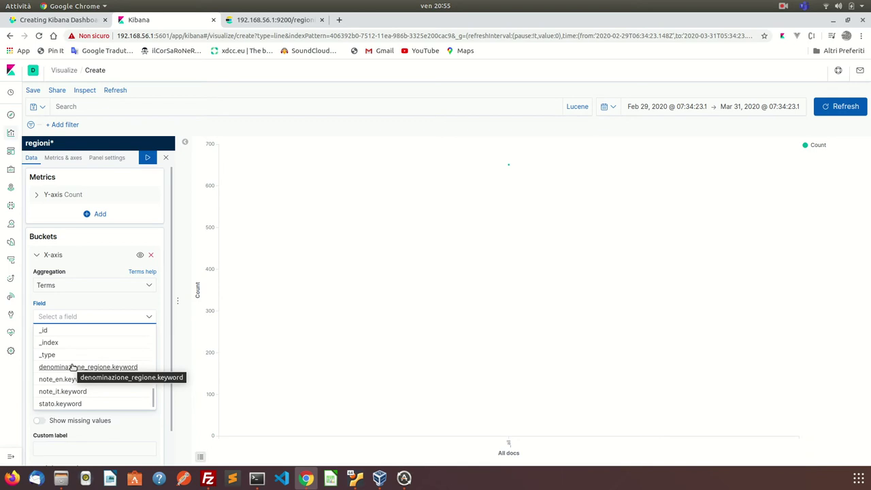
left_click(114, 368)
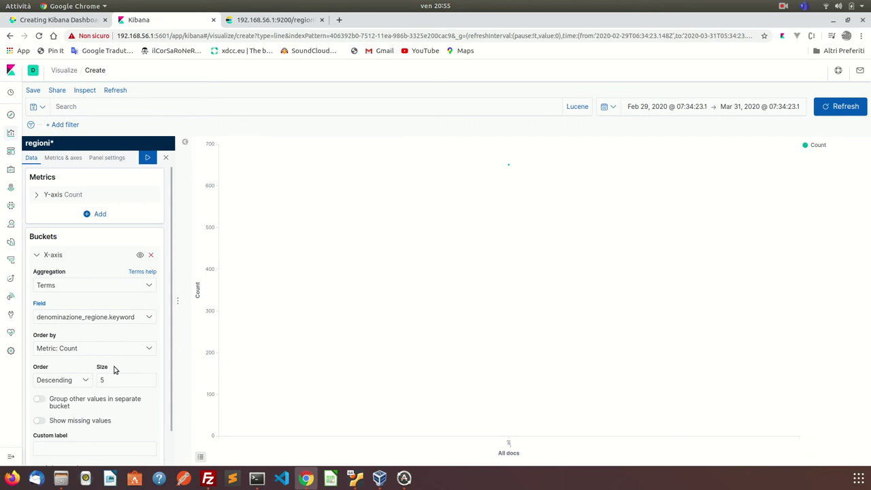
Keep the X-axis terms ordered by Metric: Count, set their size to 21, and apply the changes to the chart
scroll(114, 370, "down", 1)
left_click(103, 328)
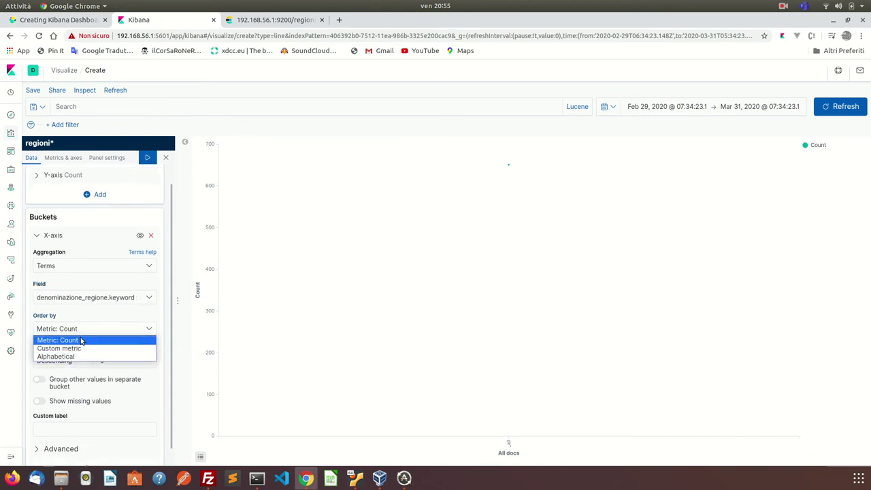
left_click(81, 340)
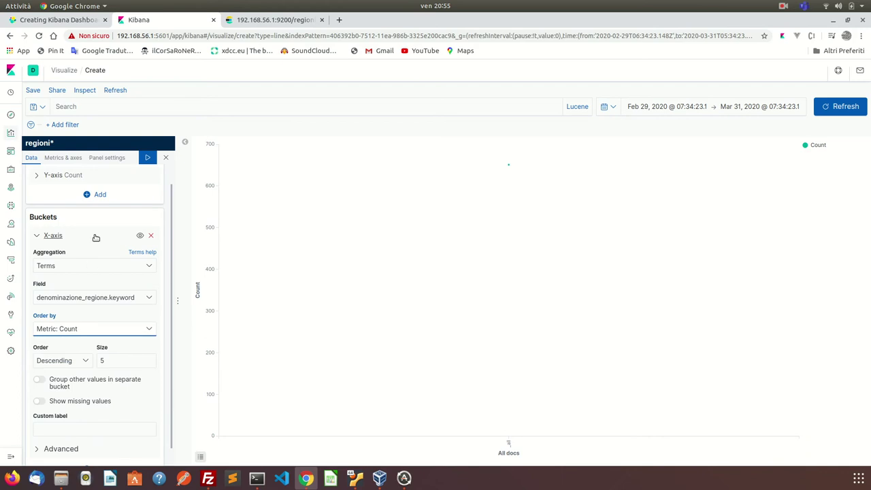
scroll(84, 358, "down", 1)
left_click(111, 345)
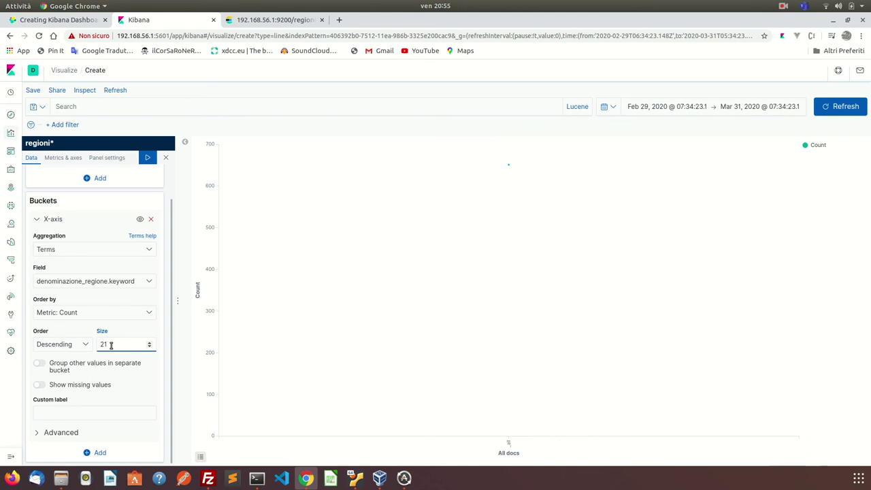
scroll(132, 329, "up", 1)
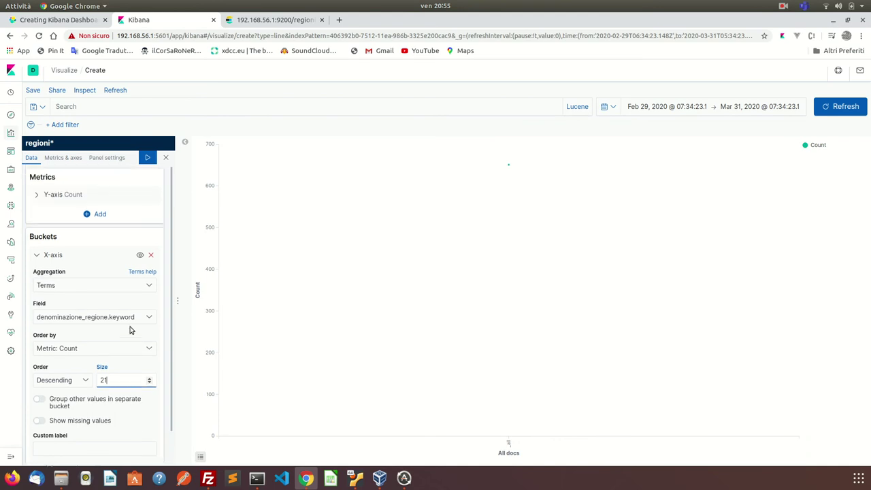
left_click(147, 158)
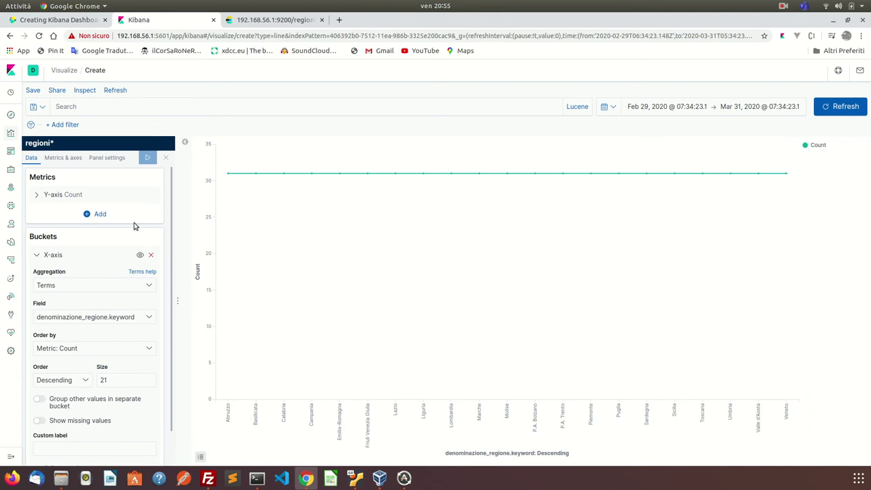
Set the Y-axis metric to the Max of totale_casi, label it Totale Contagi, and apply the changes
left_click(95, 213)
left_click(85, 194)
left_click(68, 195)
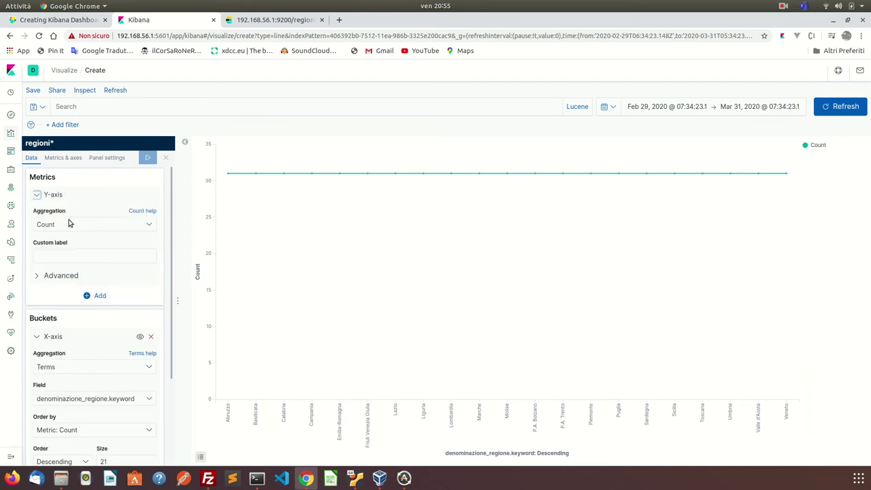
left_click(69, 224)
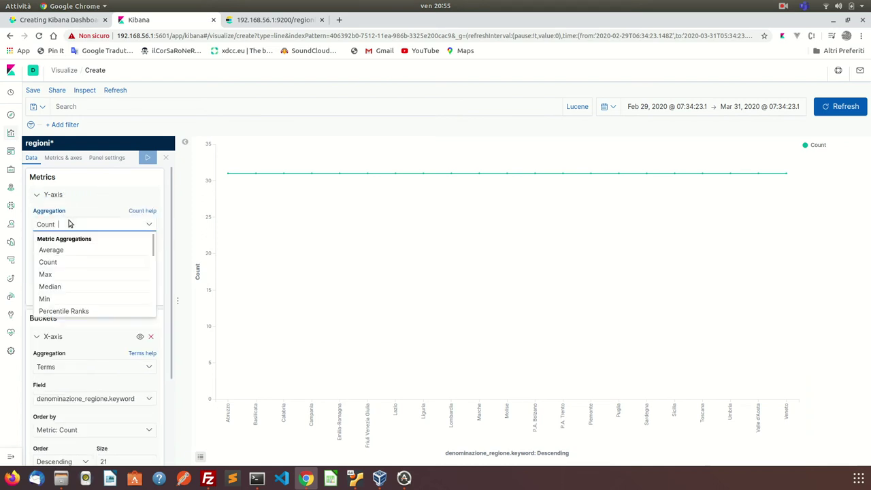
left_click(51, 275)
left_click(71, 256)
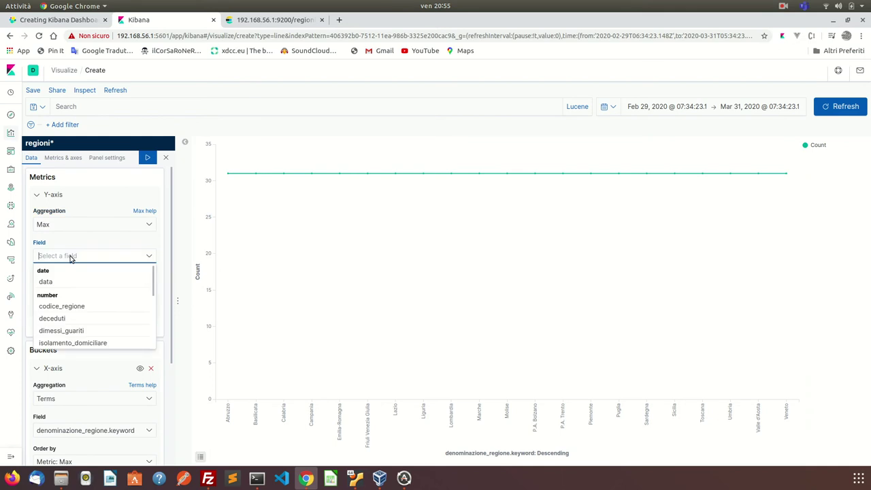
scroll(82, 314, "down", 5)
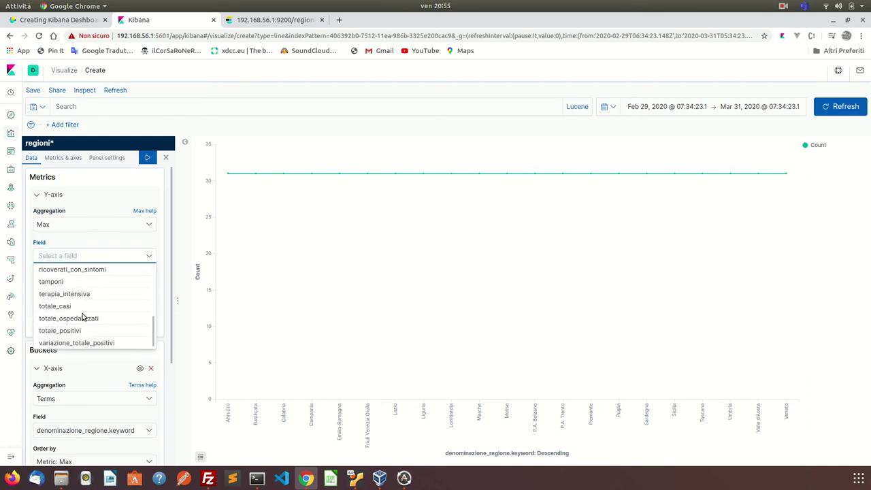
left_click(66, 306)
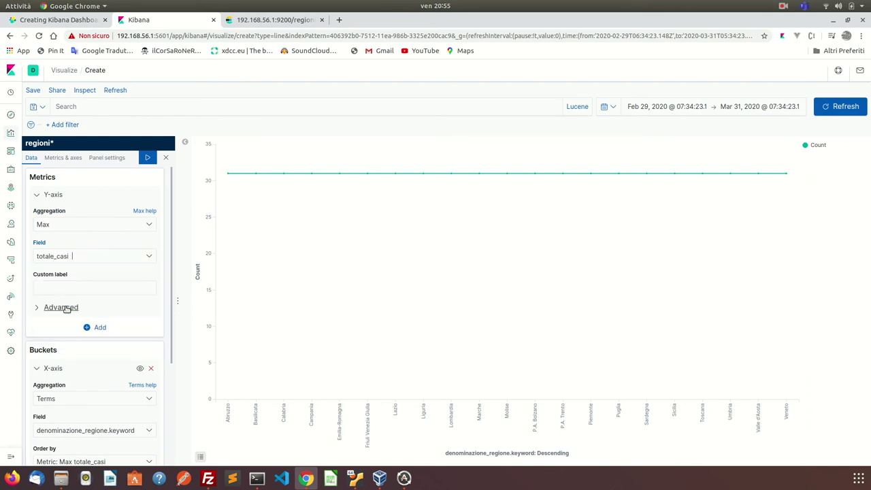
left_click(77, 286)
type("Totale Contagi")
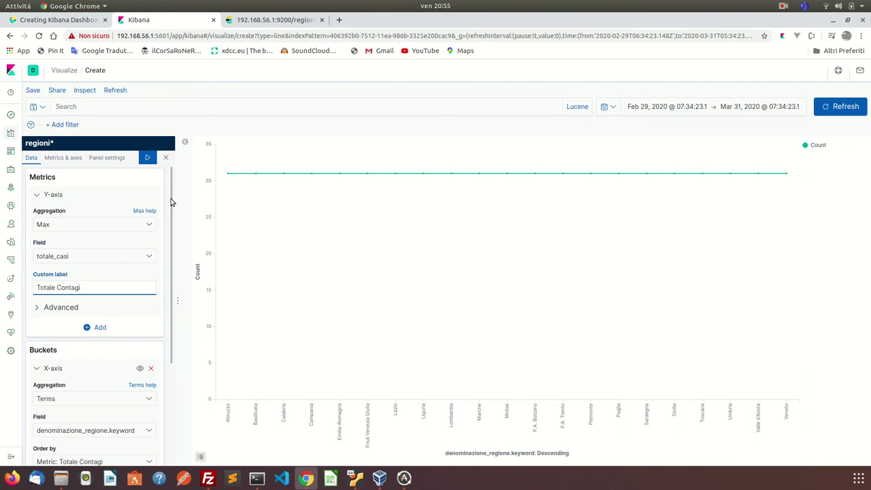
left_click(149, 158)
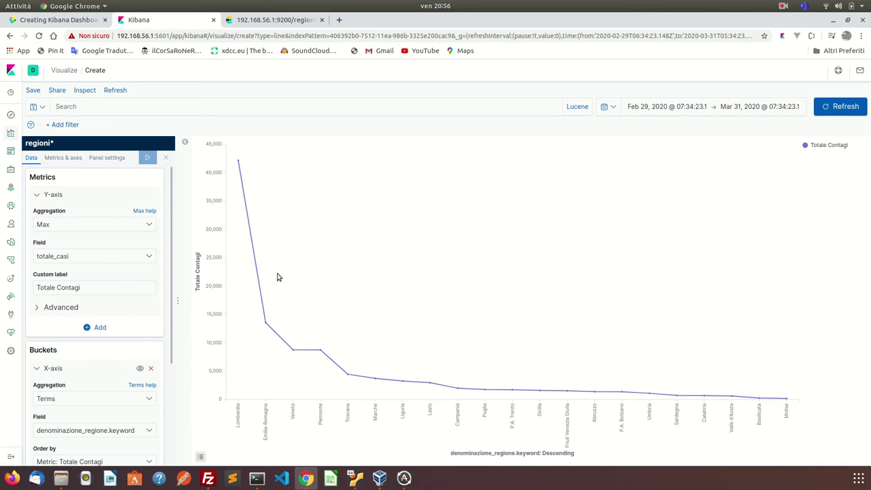
Change the Totale Contagi metric's chart type to Bar in Normal mode and apply the changes
left_click(71, 159)
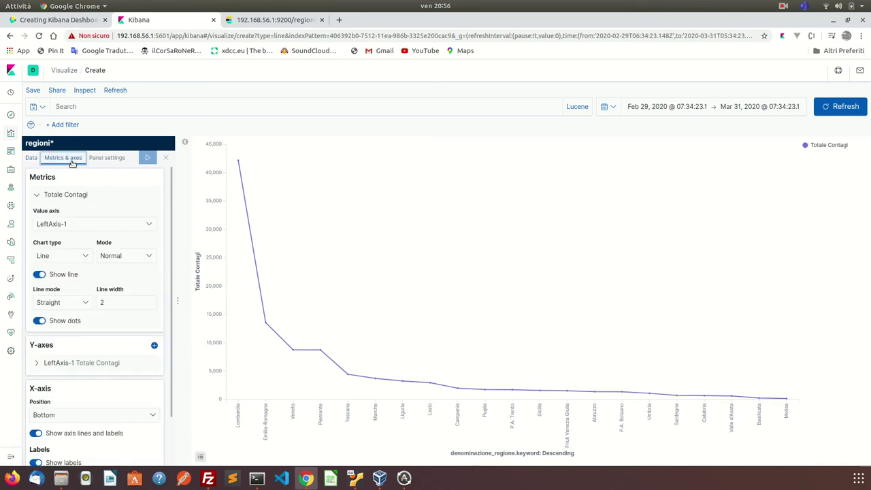
left_click(53, 258)
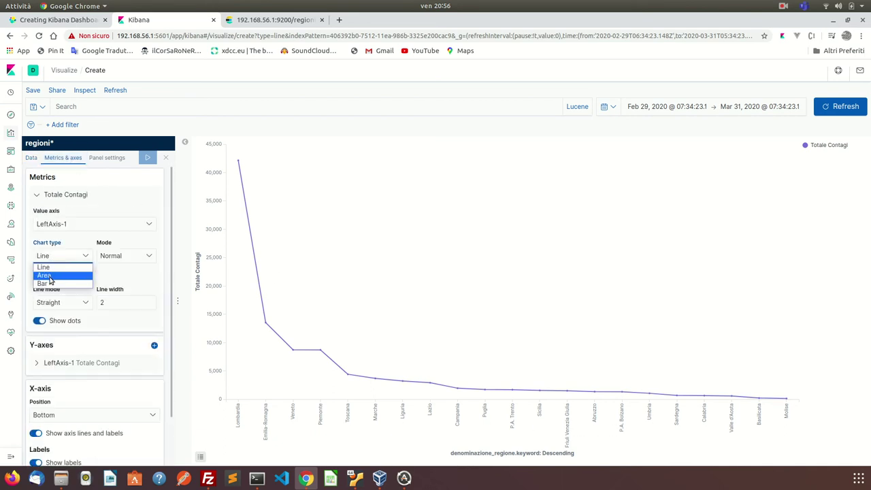
left_click(49, 283)
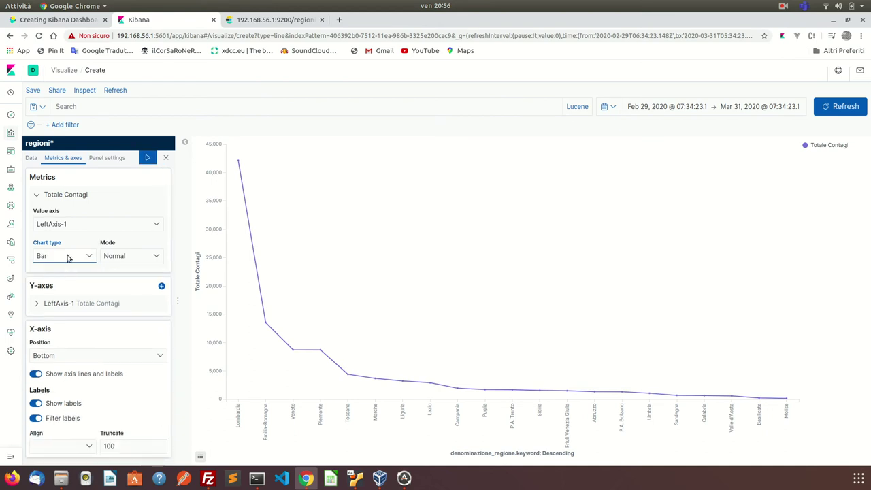
left_click(125, 257)
left_click(127, 258)
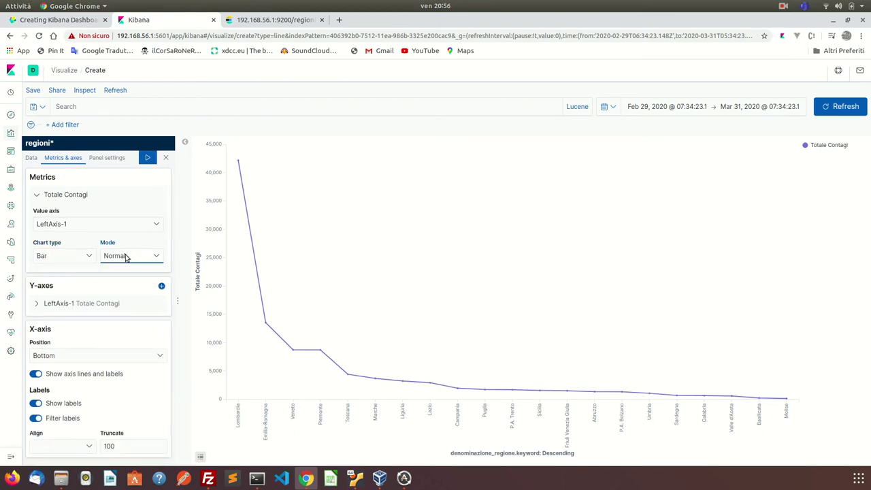
left_click(147, 160)
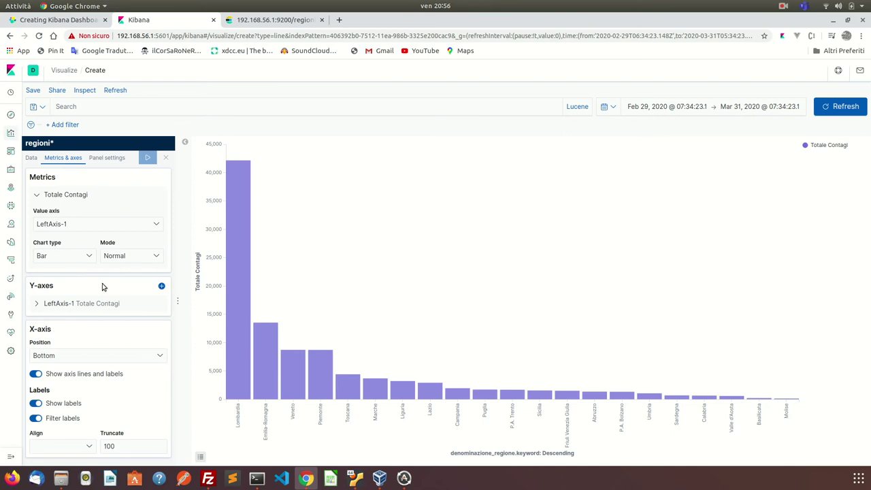
Save the visualization as "Contagi Regioni" without a description and add it to the dashboard
left_click(34, 90)
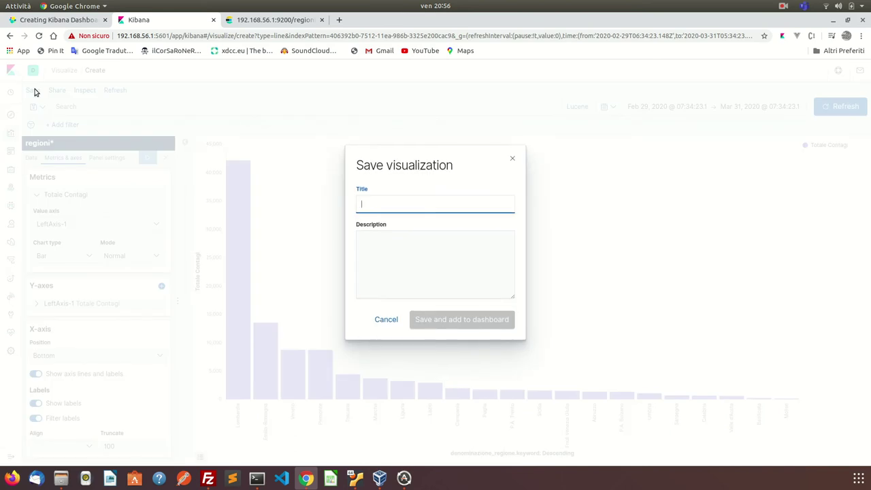
type("Contagi Regioni")
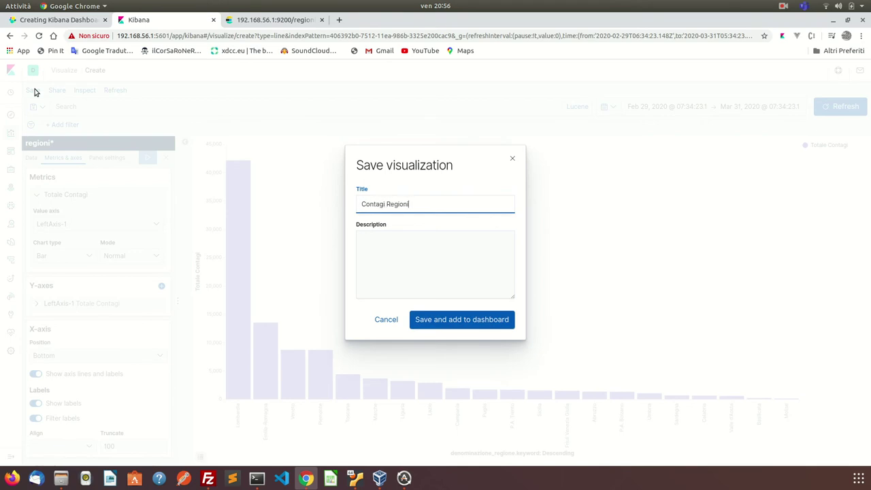
left_click(472, 318)
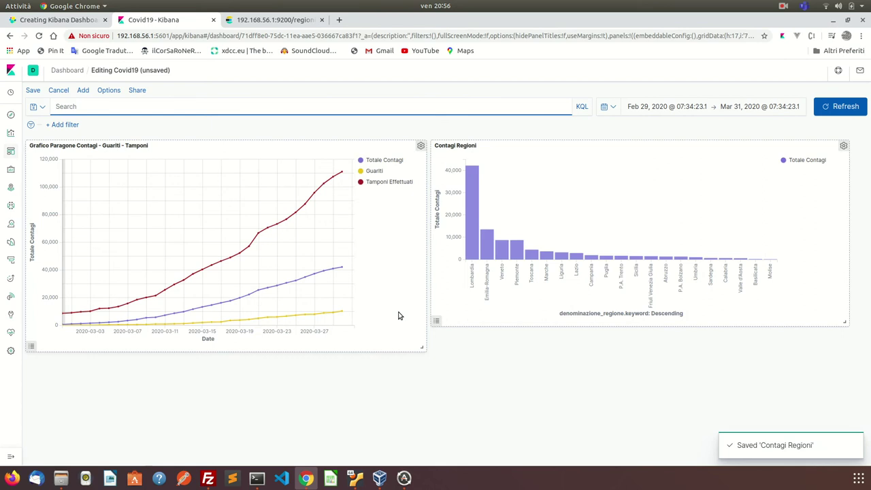
Enlarge the Contagi Regioni panel vertically to match the neighbouring line chart panel's height, and view its available panel options
left_click_drag(841, 320, 842, 347)
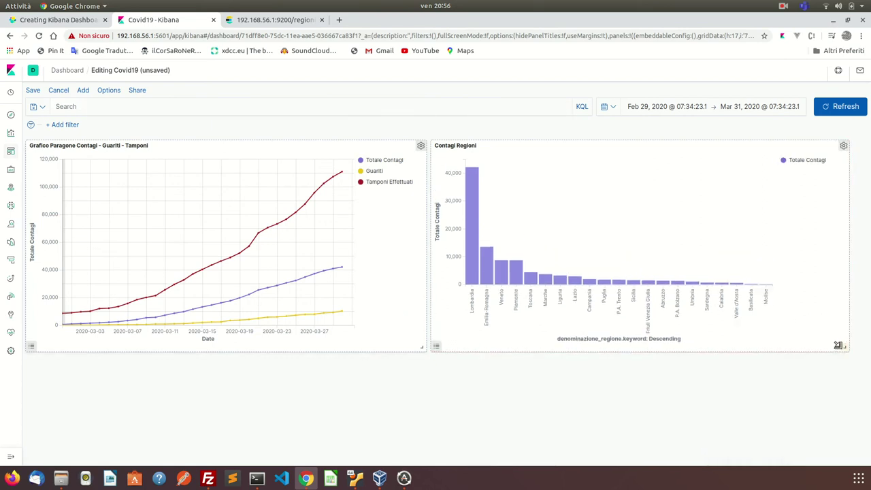
left_click(844, 146)
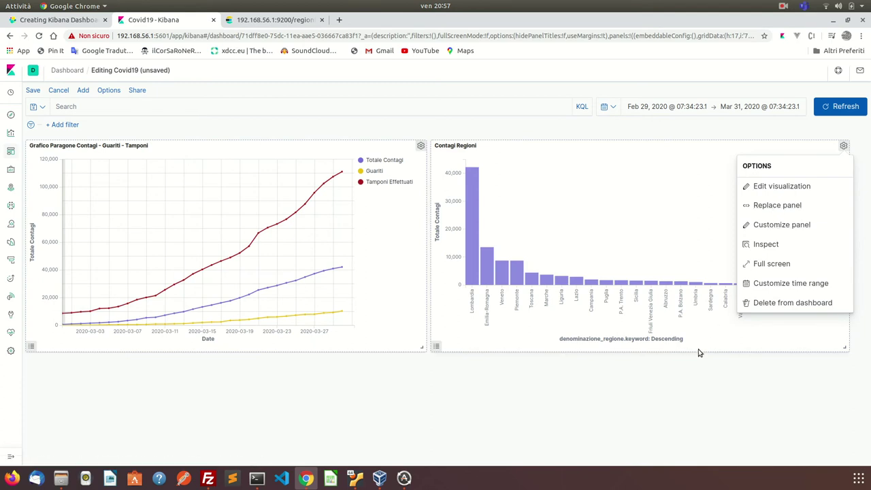
left_click(674, 382)
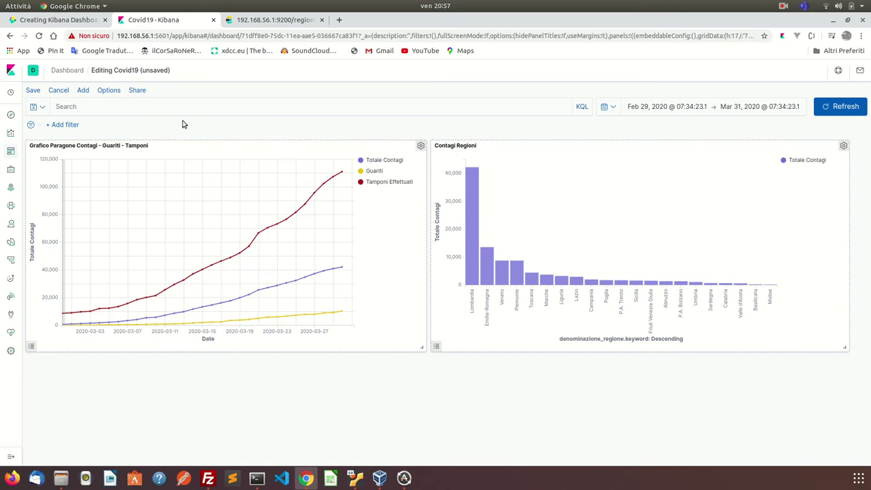
Create a new Horizontal Bar visualization for the dashboard using regioni* as its source
left_click(83, 91)
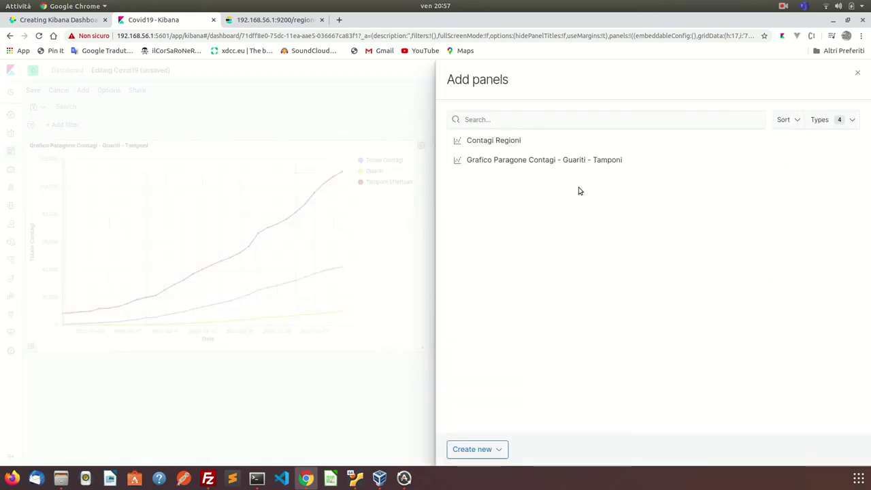
left_click(474, 449)
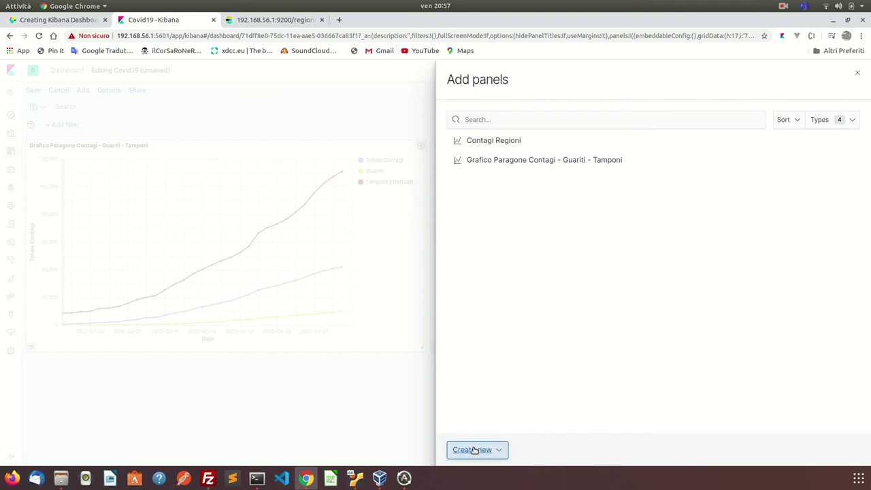
left_click(473, 426)
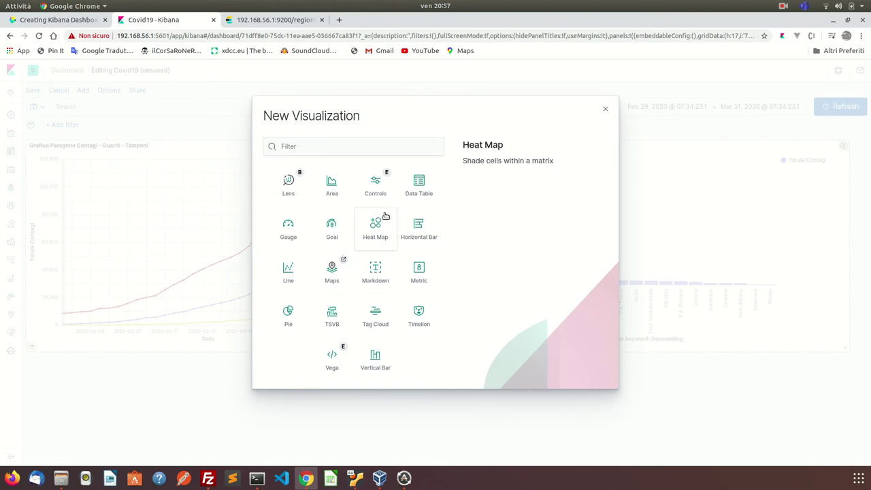
left_click(420, 231)
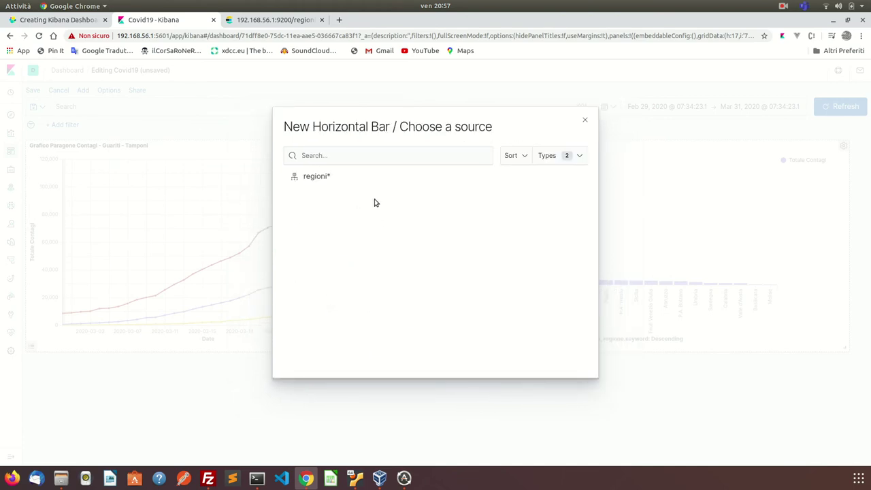
left_click(318, 177)
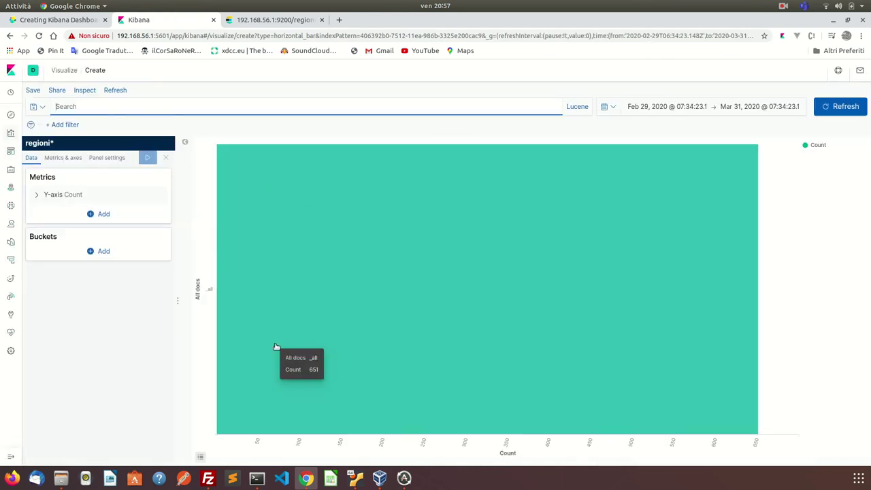
Add an X-axis bucket with a Terms aggregation on the field denominazione_regione.keyword
left_click(103, 252)
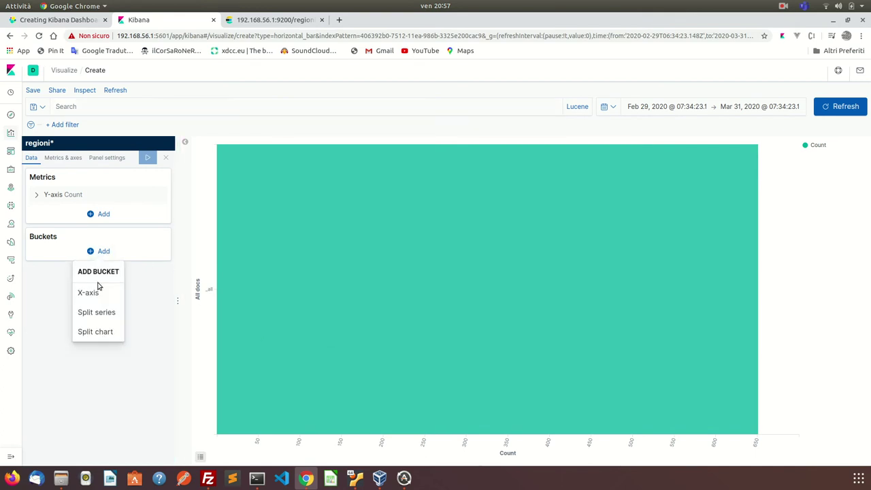
left_click(89, 293)
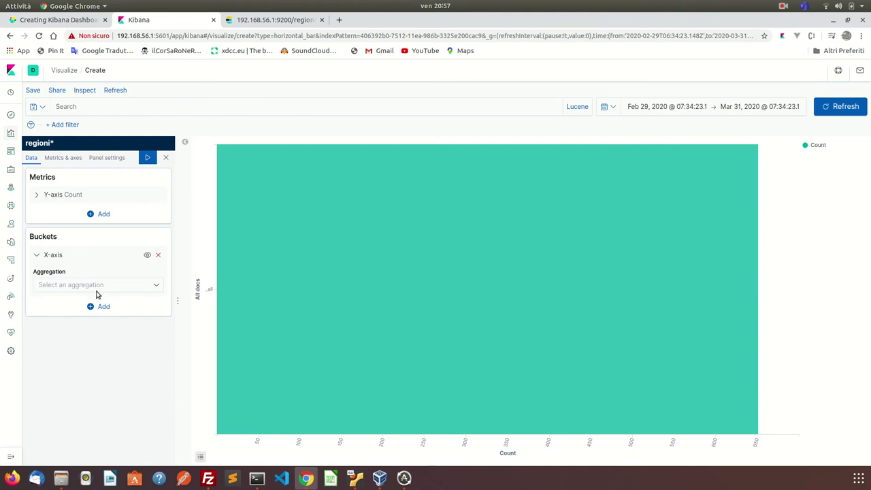
left_click(90, 288)
scroll(70, 351, "down", 1)
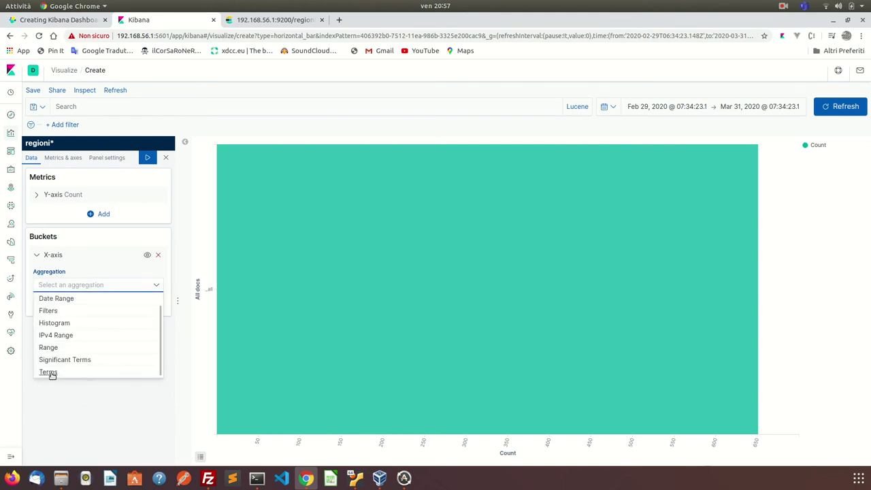
left_click(51, 372)
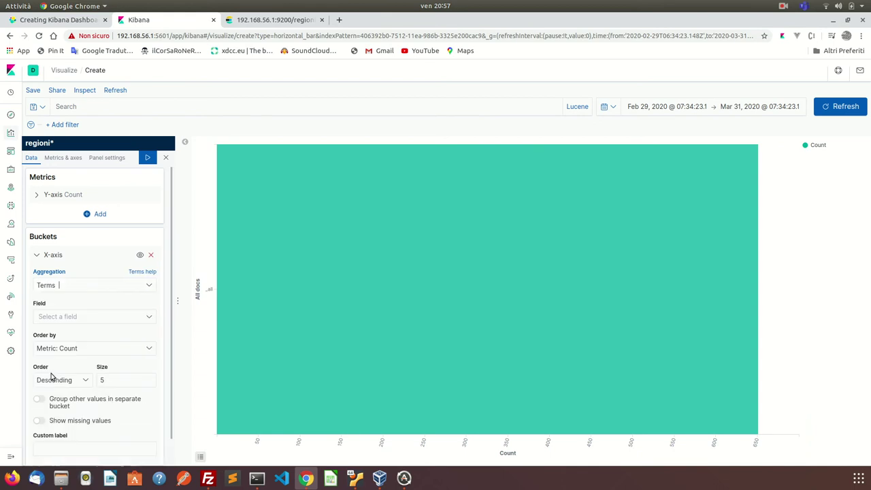
left_click(80, 318)
scroll(74, 370, "down", 5)
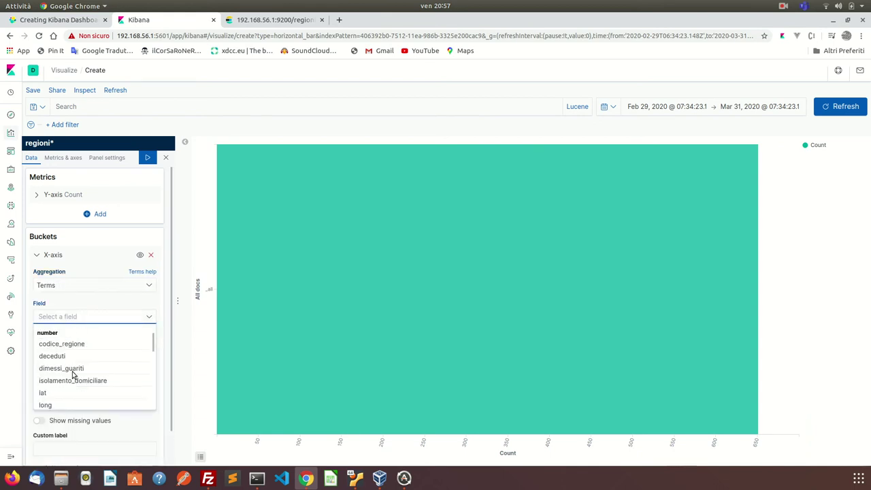
scroll(74, 374, "down", 2)
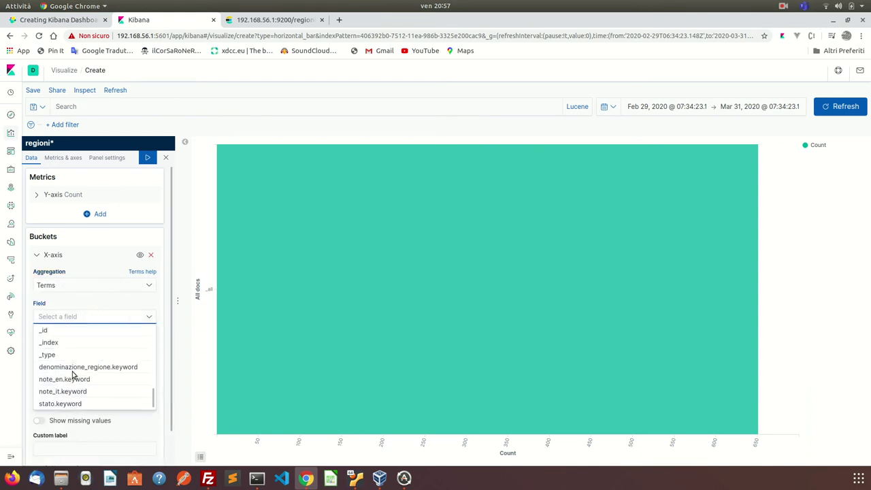
left_click(73, 368)
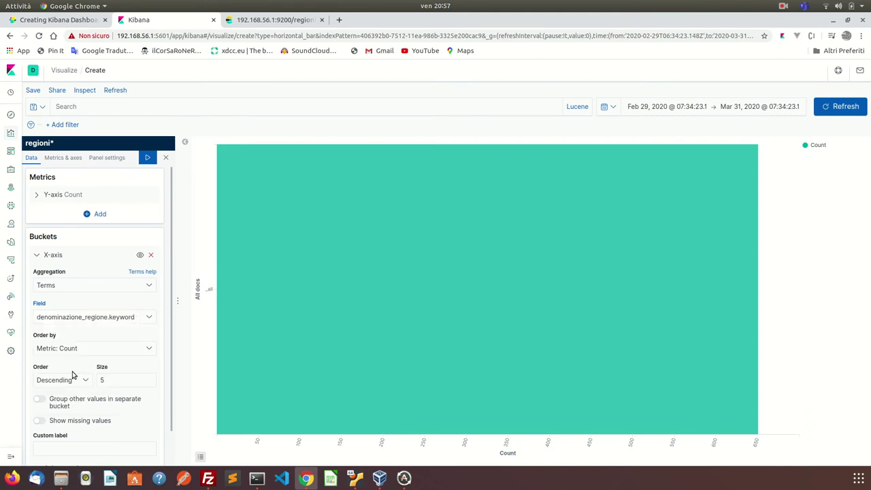
Order the X-axis terms by Metric: Count with size 21, group other values in a separate bucket, and apply the changes
left_click(72, 349)
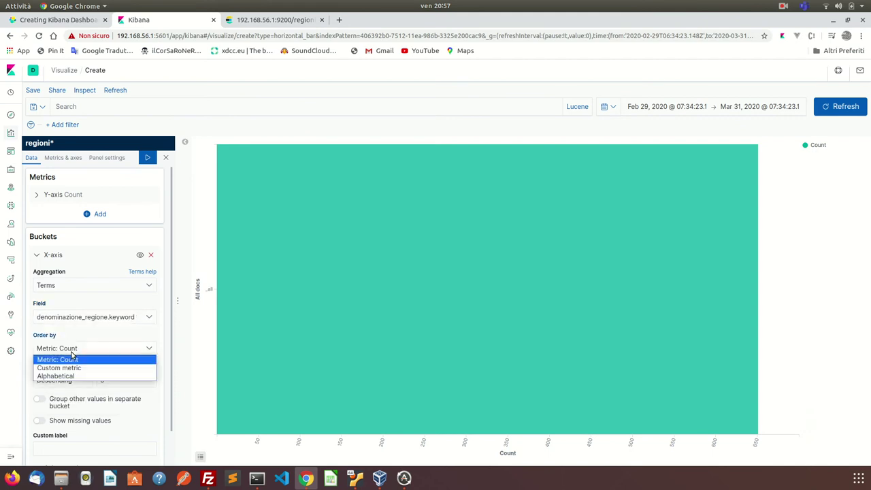
left_click(72, 359)
left_click(113, 379)
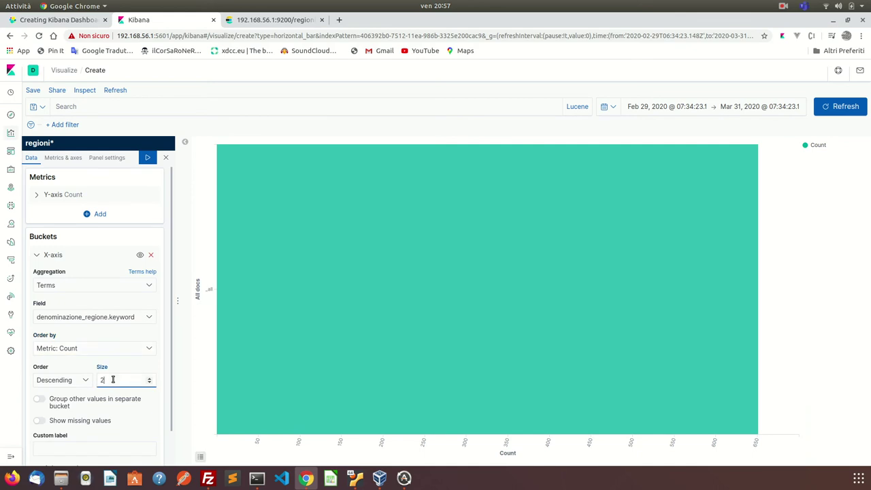
left_click(134, 404)
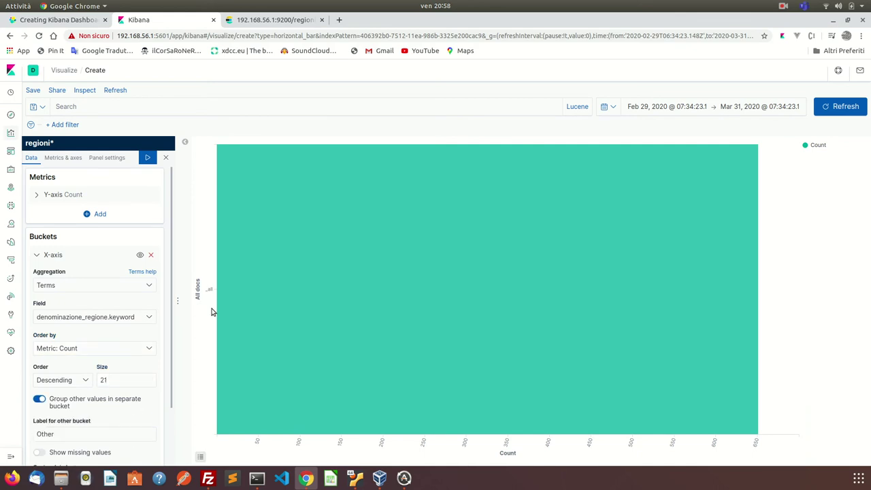
left_click(148, 157)
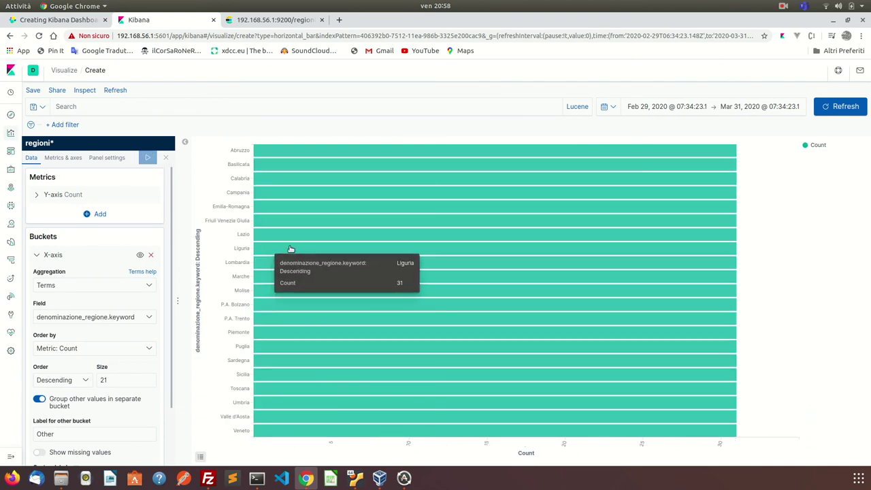
Set the Y-axis metric to the Max of dimessi_guariti with the custom label "Guariti", and update the chart
left_click(57, 196)
left_click(58, 227)
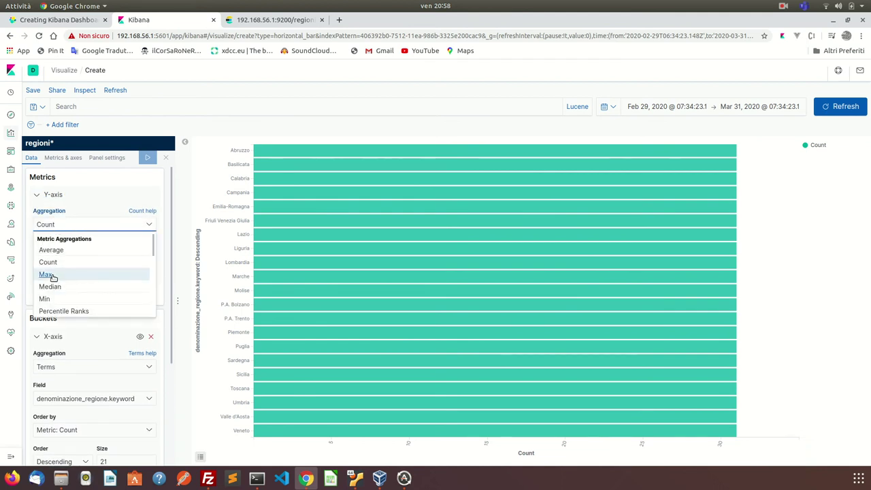
left_click(46, 275)
left_click(57, 259)
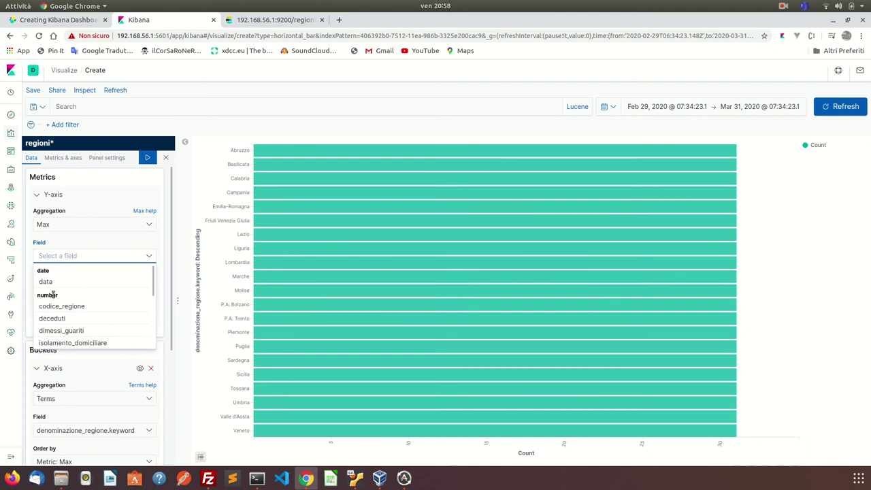
scroll(53, 306, "down", 3)
scroll(53, 311, "up", 1)
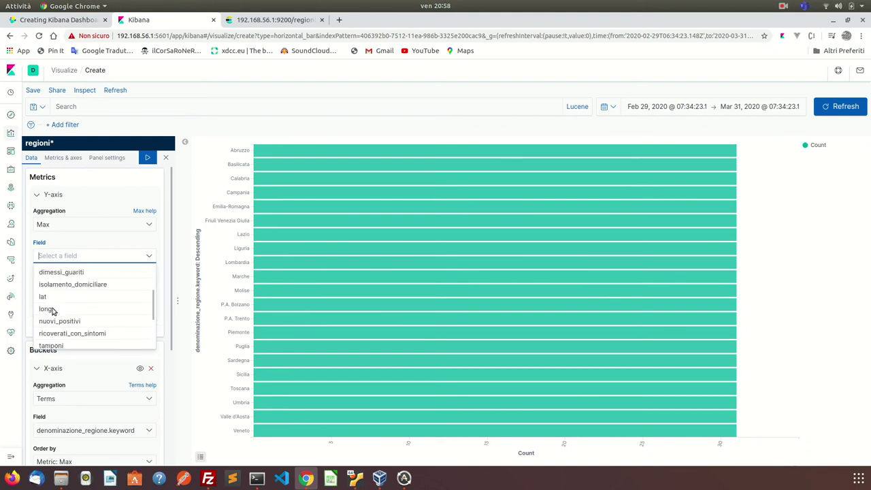
left_click(58, 272)
left_click(75, 288)
type("Guariti")
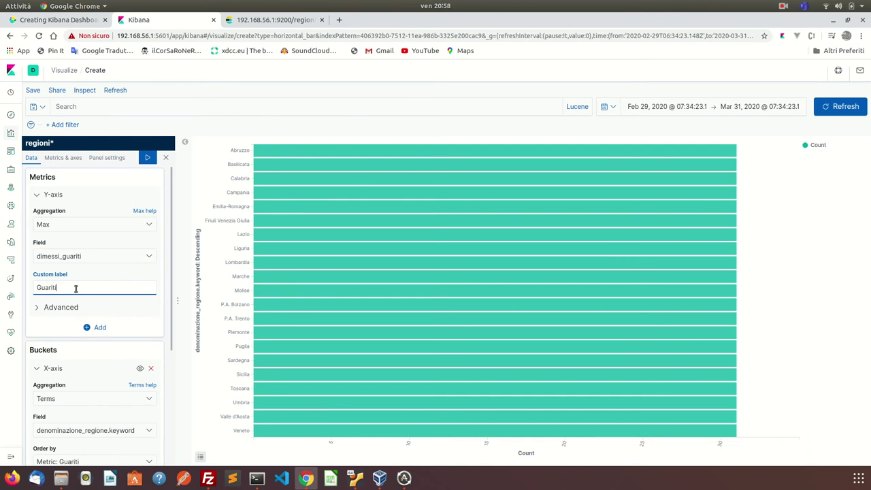
left_click(149, 158)
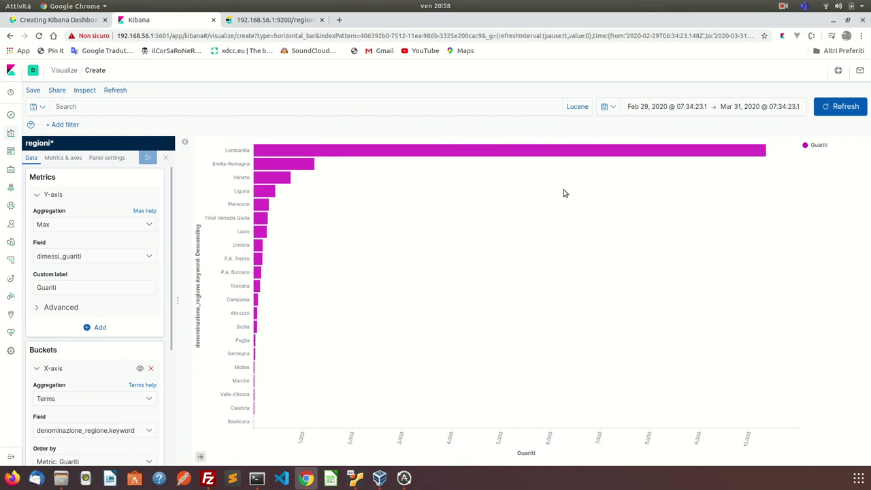
Set the X-axis label alignment to Vertical and apply it to the chart
left_click(73, 159)
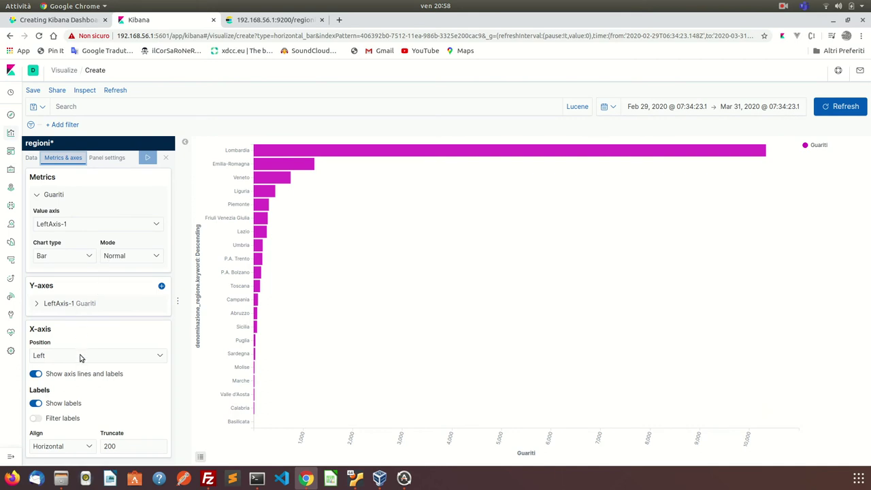
left_click(66, 448)
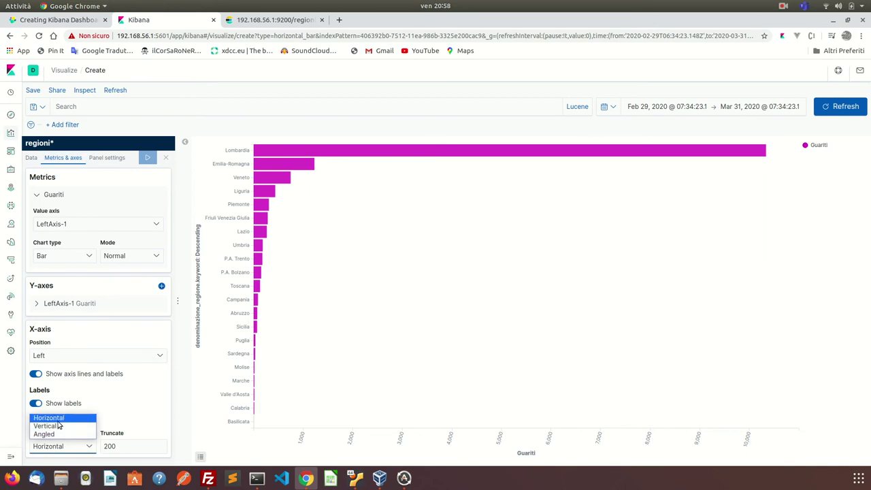
left_click(59, 426)
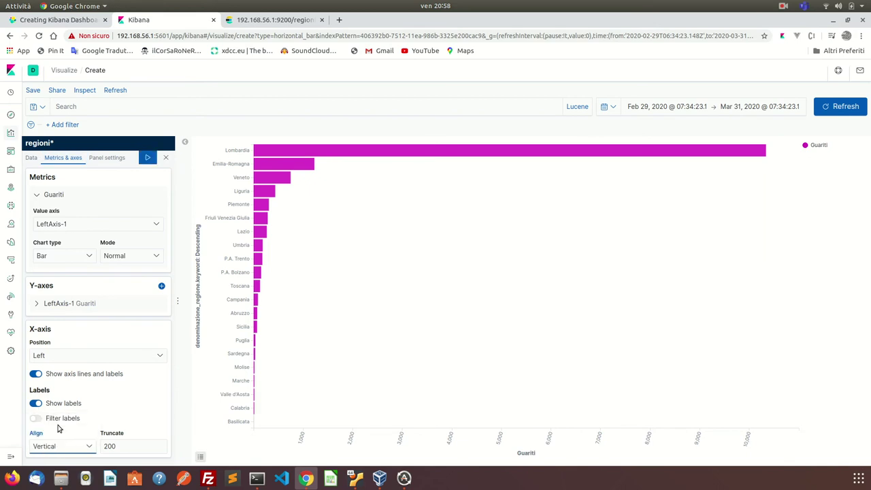
left_click(148, 158)
left_click(147, 157)
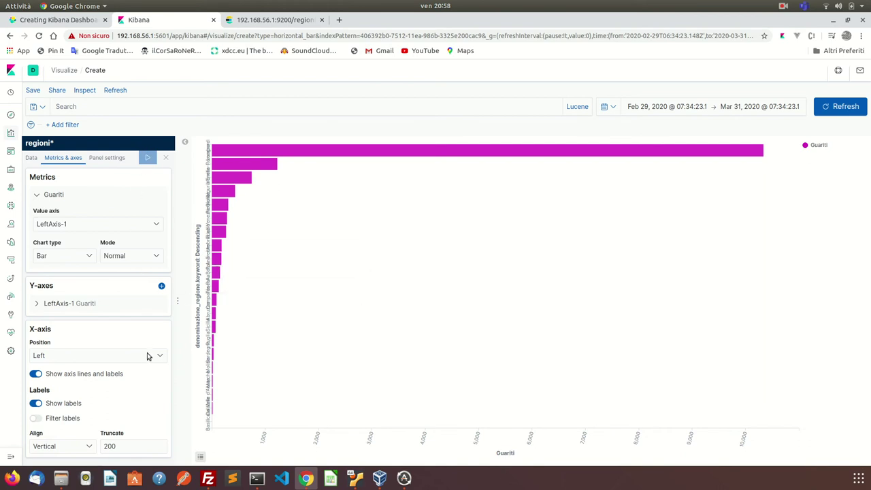
Try the Angled alignment for the X-axis labels and apply it to the chart
left_click(61, 443)
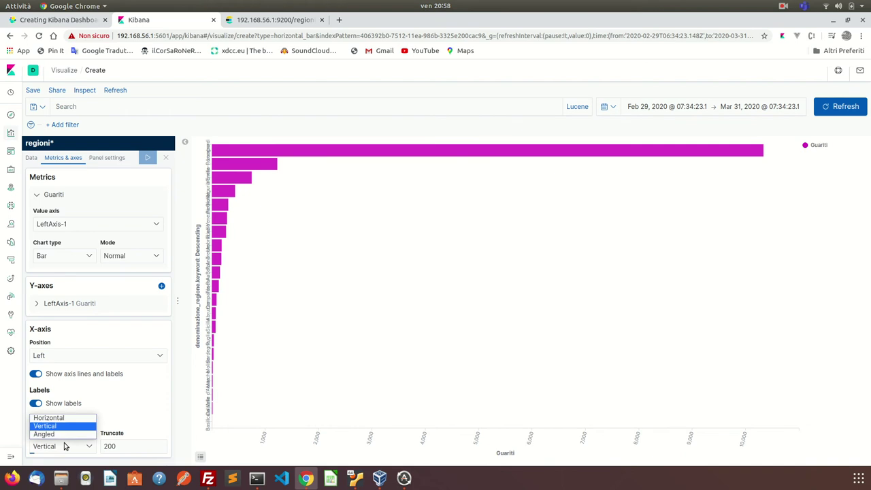
left_click(57, 435)
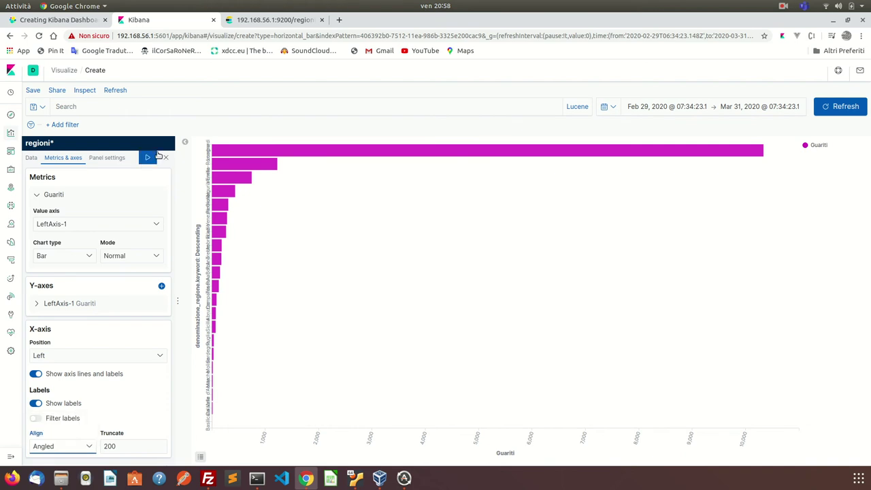
left_click(149, 158)
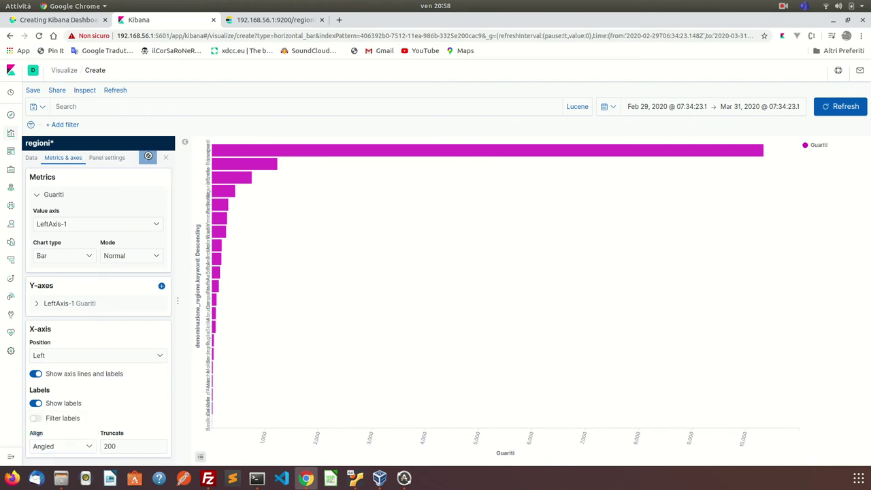
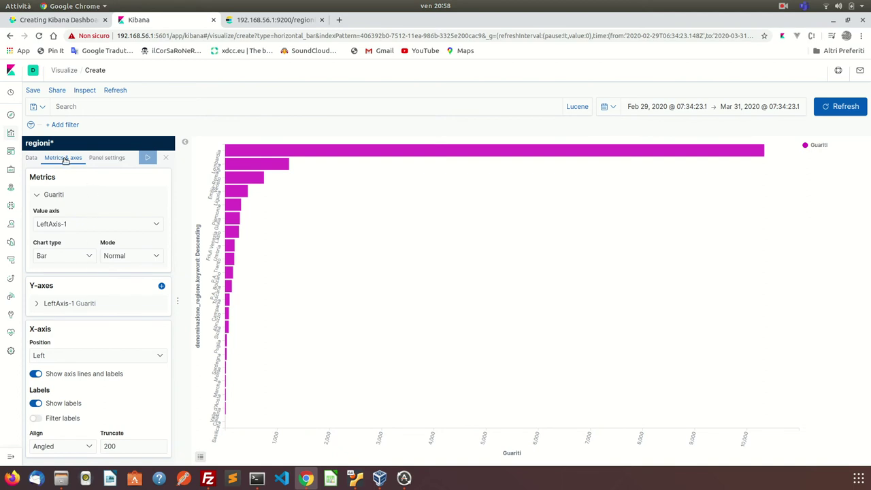
Return the X-axis label alignment to Horizontal, apply it, and keep the Guariti metric's mode on Normal
left_click(32, 157)
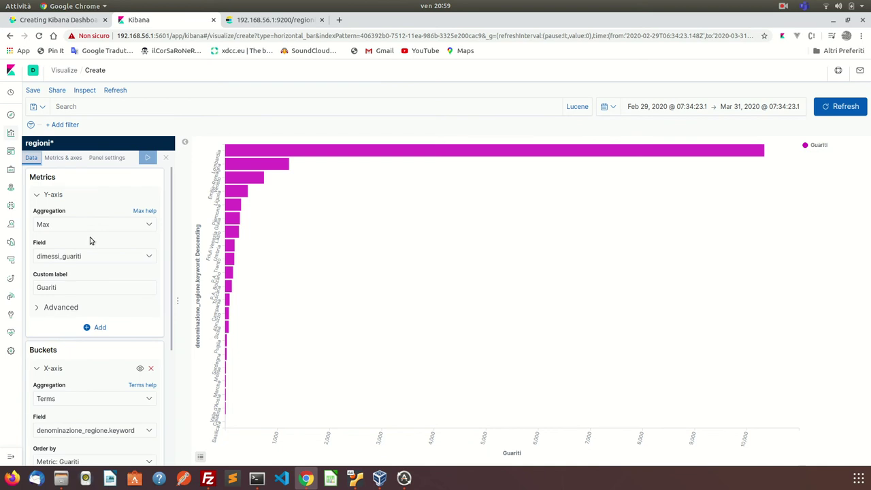
left_click(65, 157)
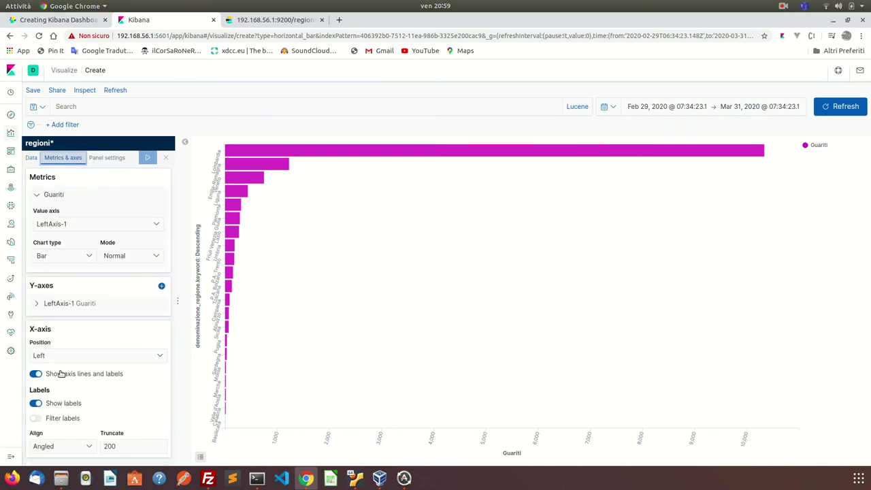
left_click(67, 445)
left_click(59, 419)
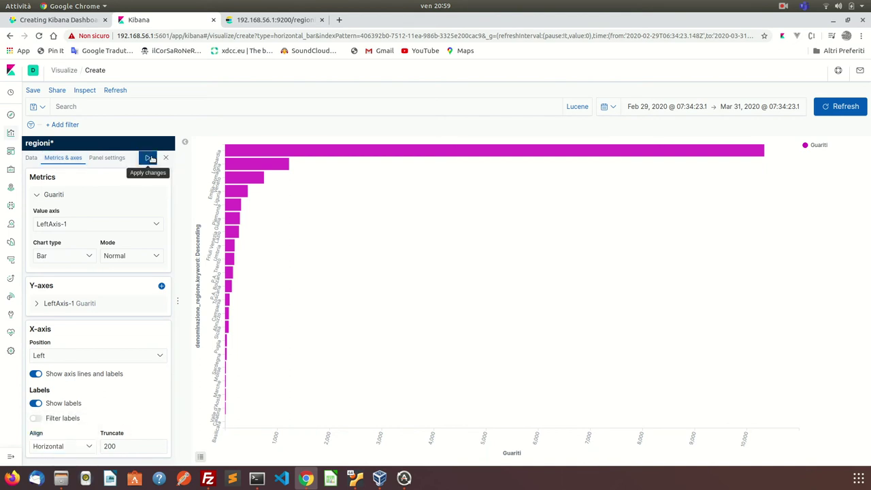
left_click(149, 158)
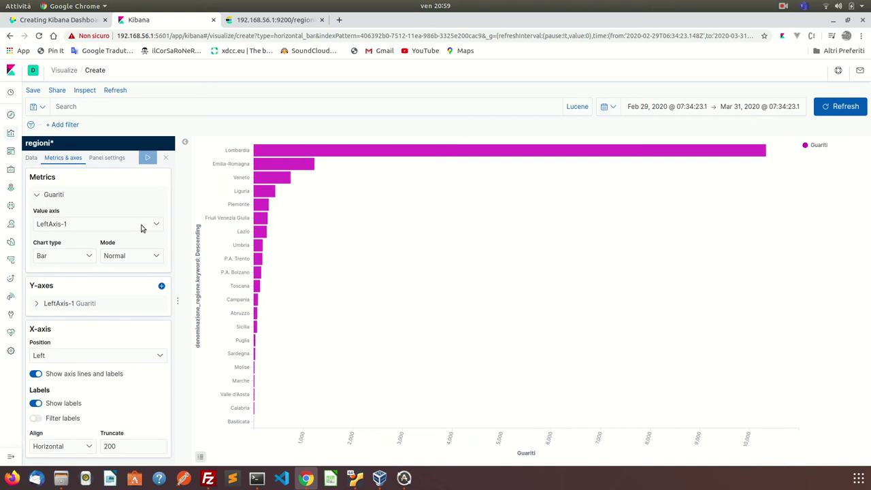
left_click(139, 261)
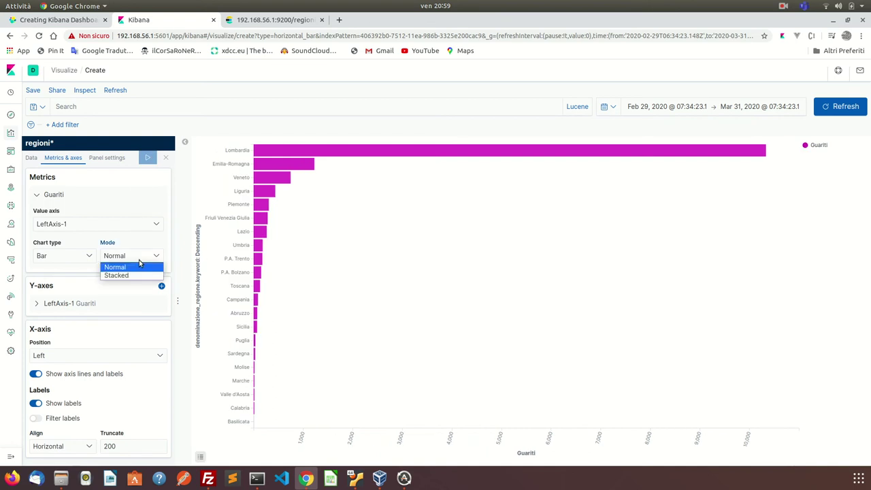
left_click(129, 267)
Add a second Y-axis metric to the chart with the Max aggregation
left_click(38, 157)
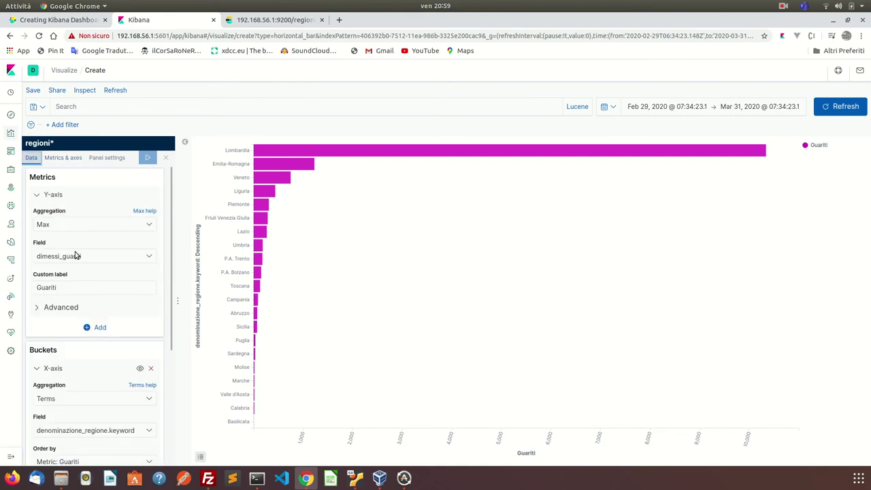
left_click(94, 328)
left_click(90, 370)
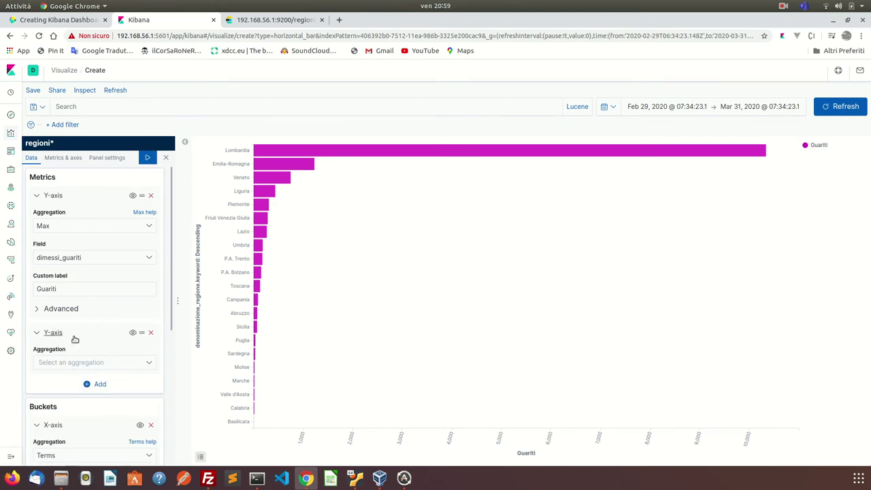
left_click(64, 362)
scroll(64, 364, "down", 3)
scroll(66, 366, "up", 4)
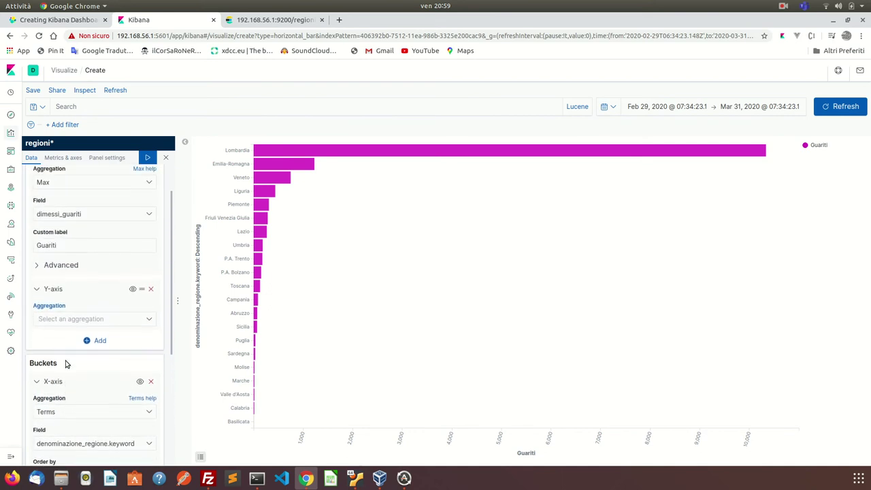
left_click(68, 323)
scroll(66, 375, "down", 4)
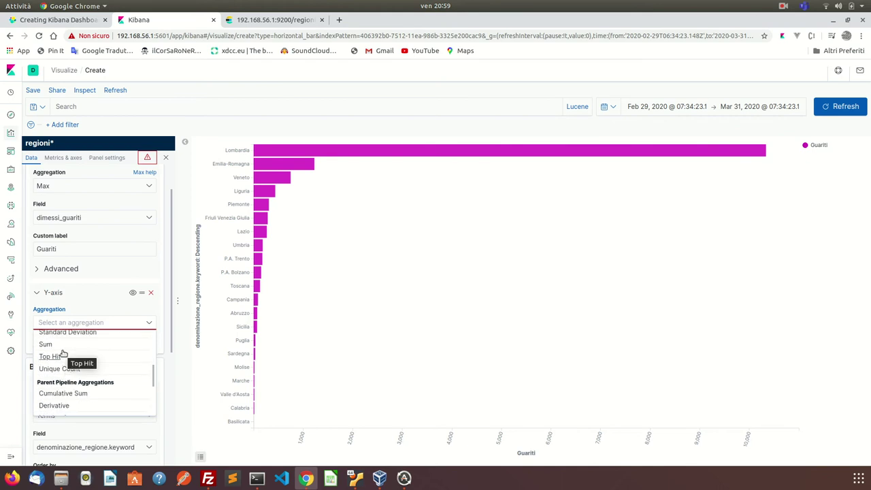
scroll(63, 352, "down", 3)
scroll(60, 364, "up", 8)
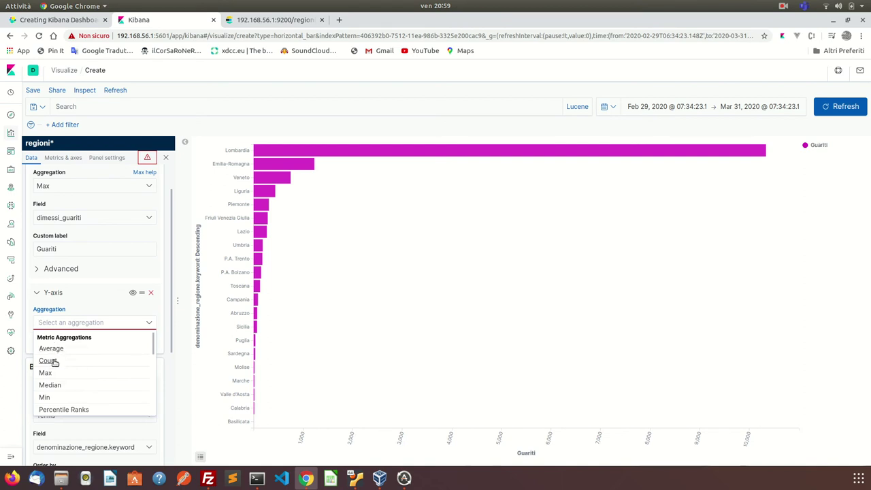
scroll(65, 395, "down", 2)
scroll(66, 394, "up", 2)
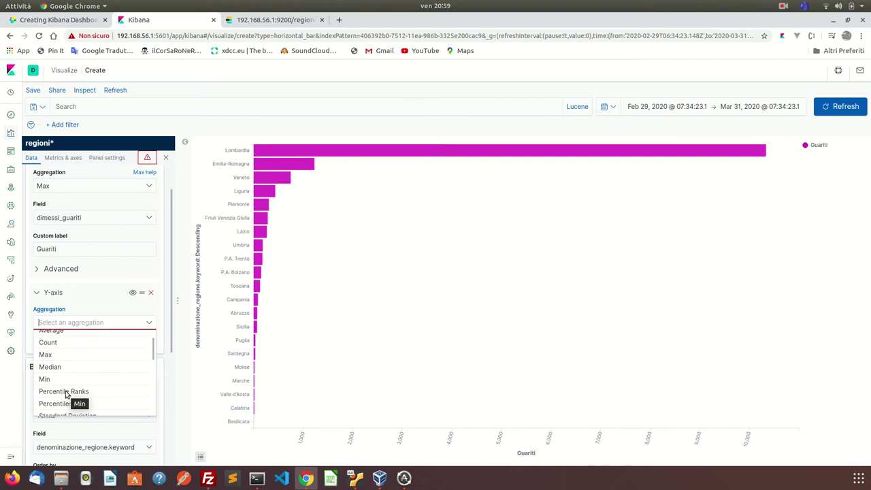
left_click(53, 353)
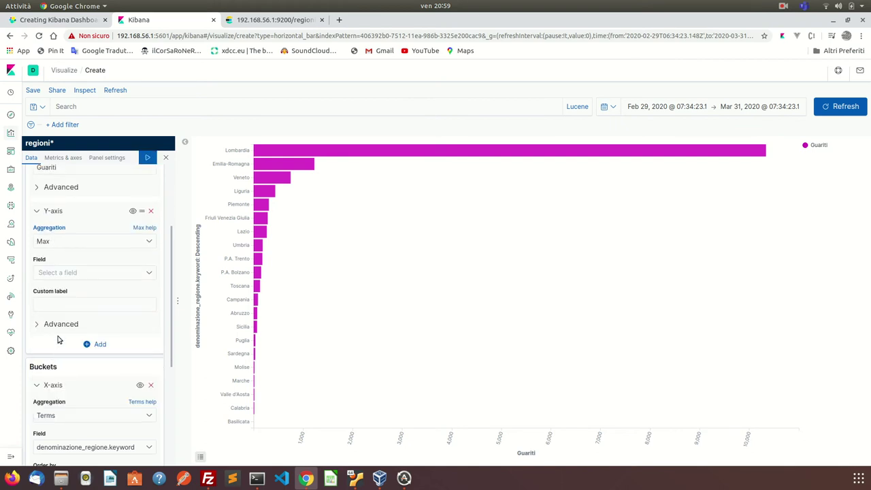
Choose ricoverati_con_sintomi as the field of the second Y-axis metric
left_click(77, 273)
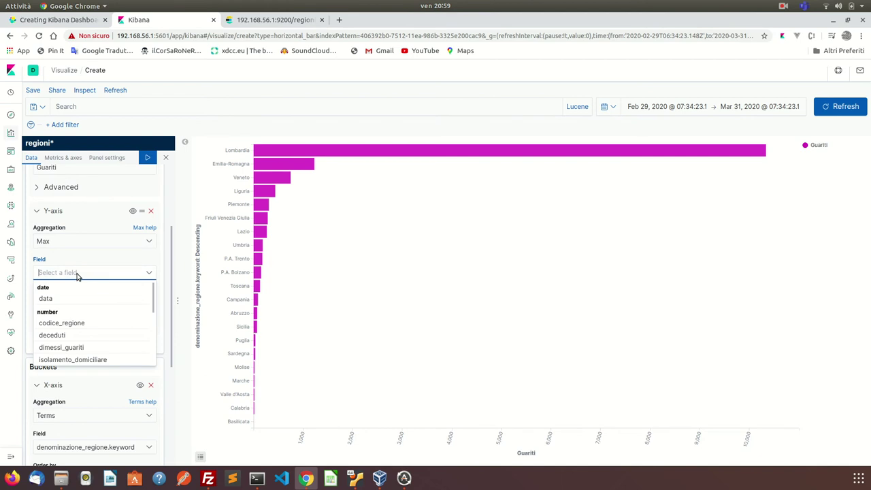
scroll(75, 340, "down", 4)
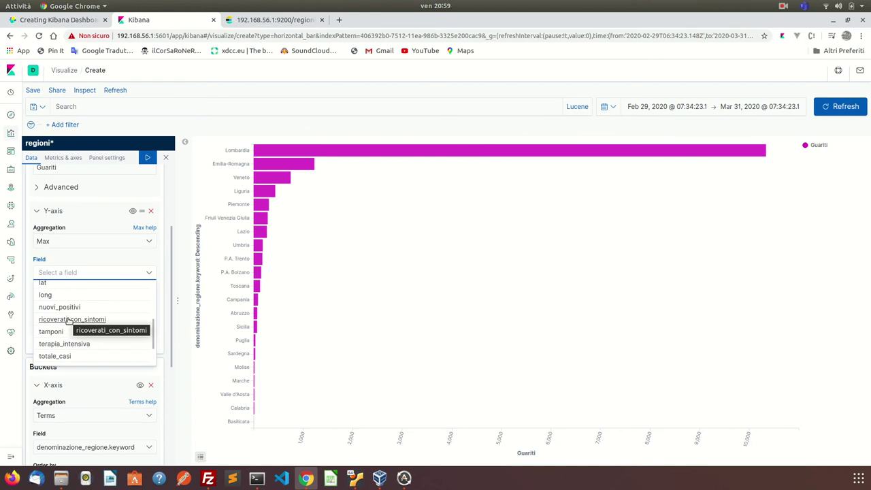
scroll(48, 356, "down", 2)
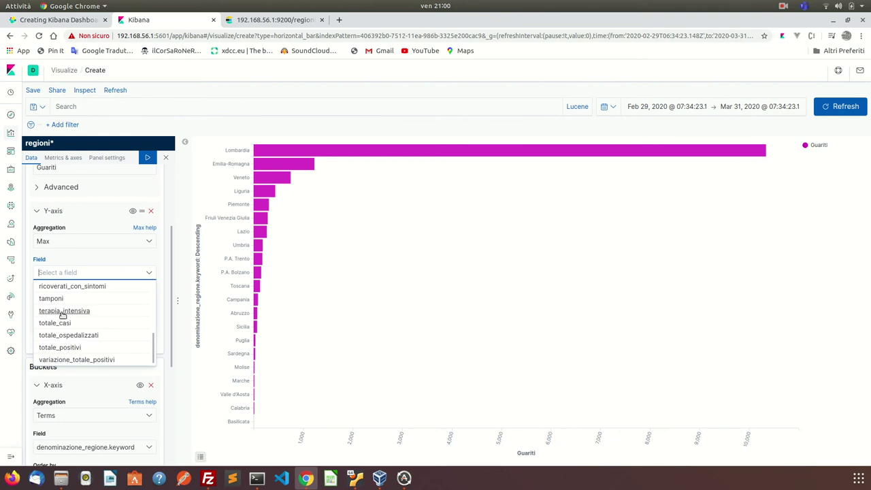
scroll(62, 310, "up", 2)
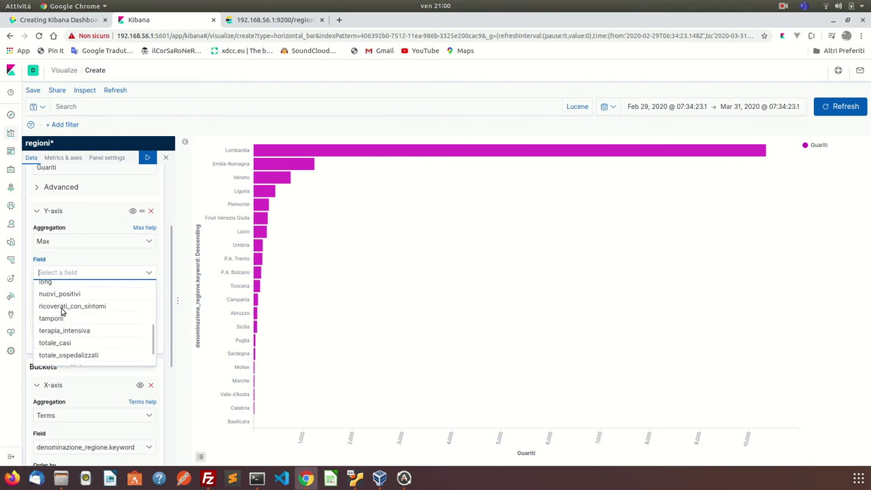
left_click(62, 308)
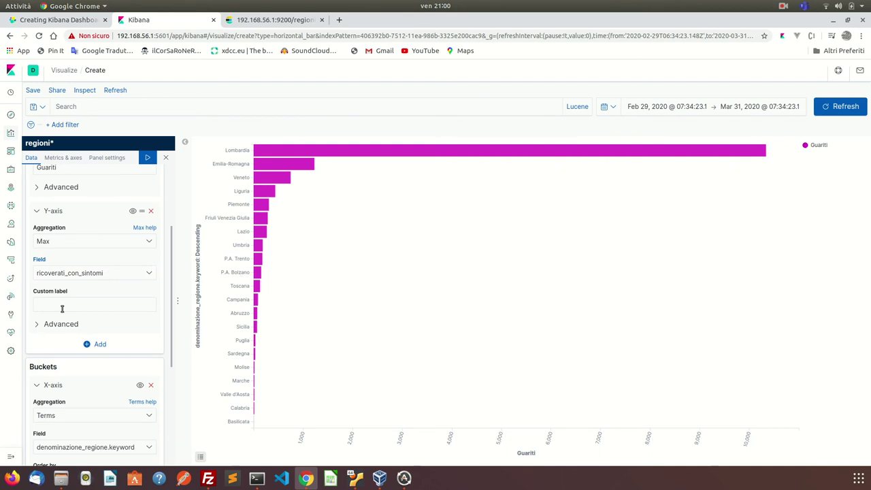
Change the second Y-axis metric's field to totale_ospedalizzati and apply it to the chart
left_click(86, 273)
scroll(77, 338, "down", 3)
scroll(76, 338, "up", 3)
scroll(75, 340, "down", 2)
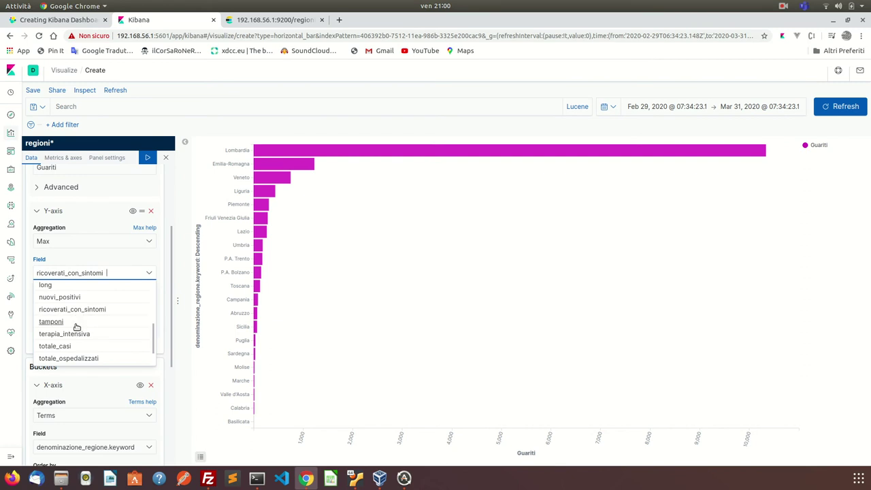
scroll(75, 338, "down", 2)
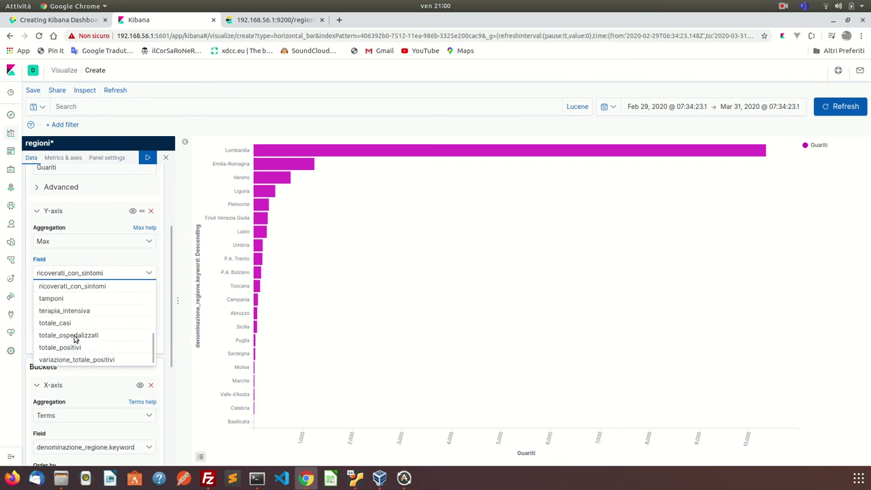
left_click(75, 336)
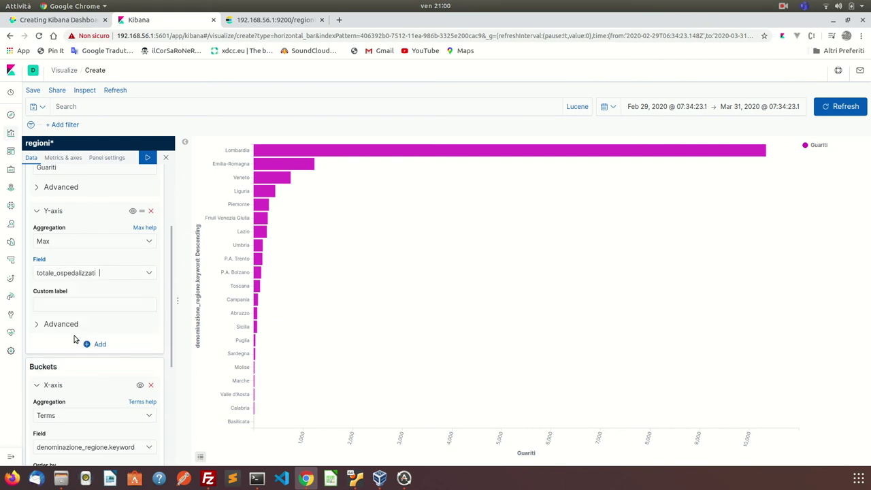
left_click(146, 157)
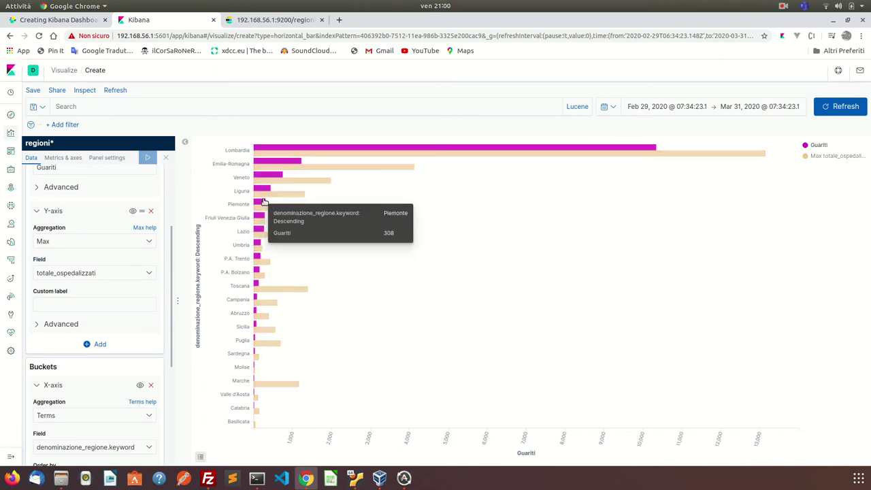
mouse_move(322, 180)
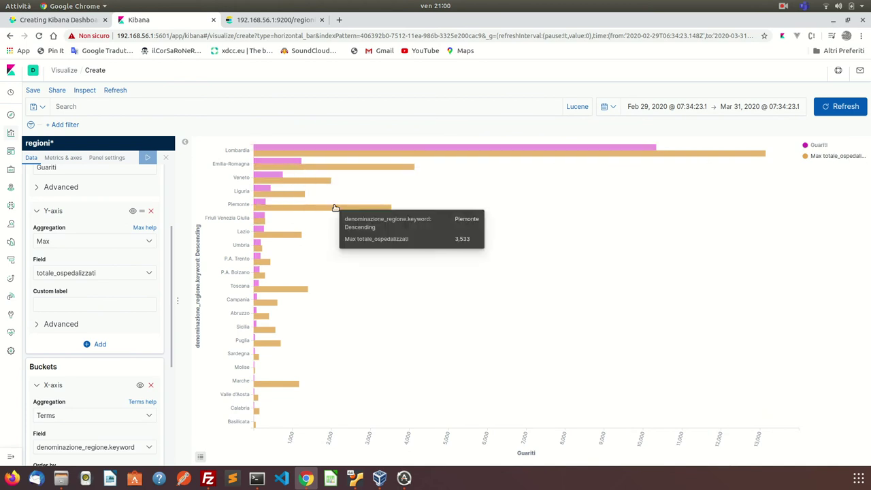
Give the second Y-axis metric the custom label Ospedalizzati and apply it to the chart
left_click(63, 305)
type("Ospedalizzati")
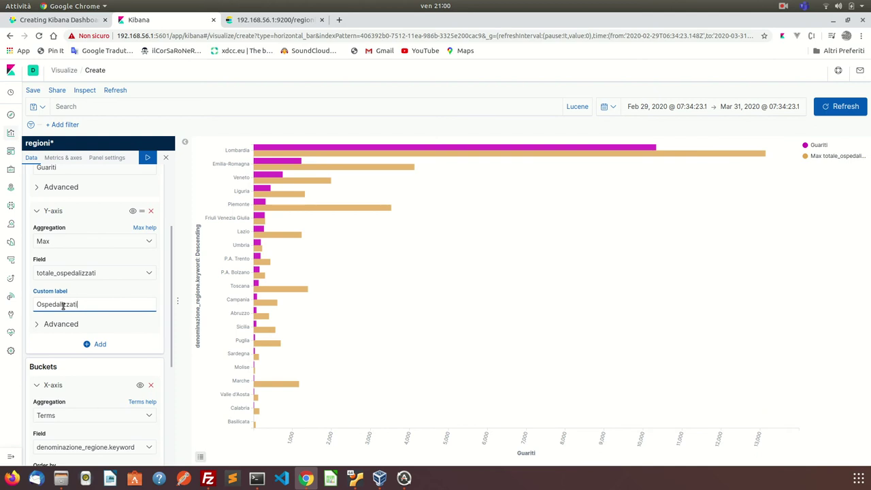
left_click(150, 159)
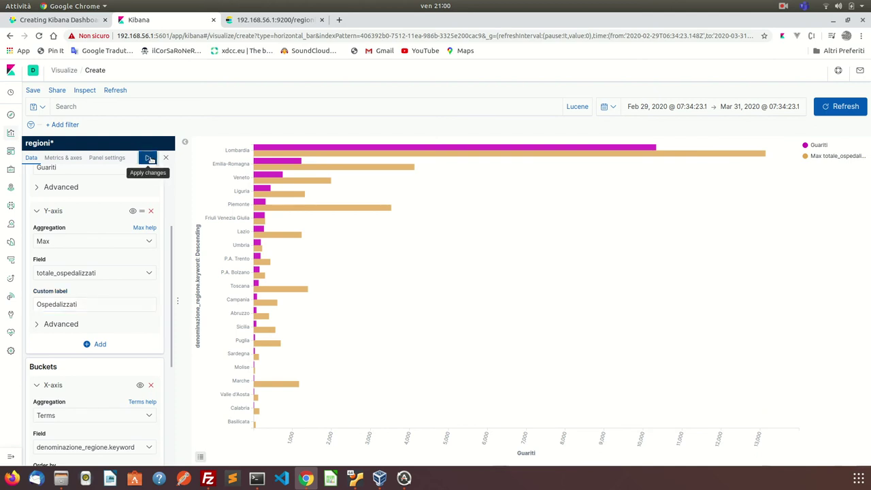
Give the X-axis bucket the custom label Regioni and apply it to the chart
scroll(120, 296, "down", 5)
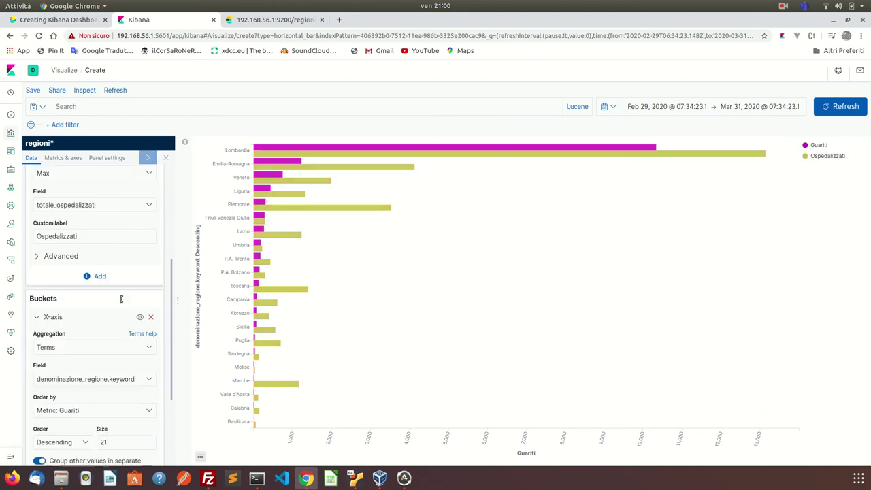
left_click(65, 414)
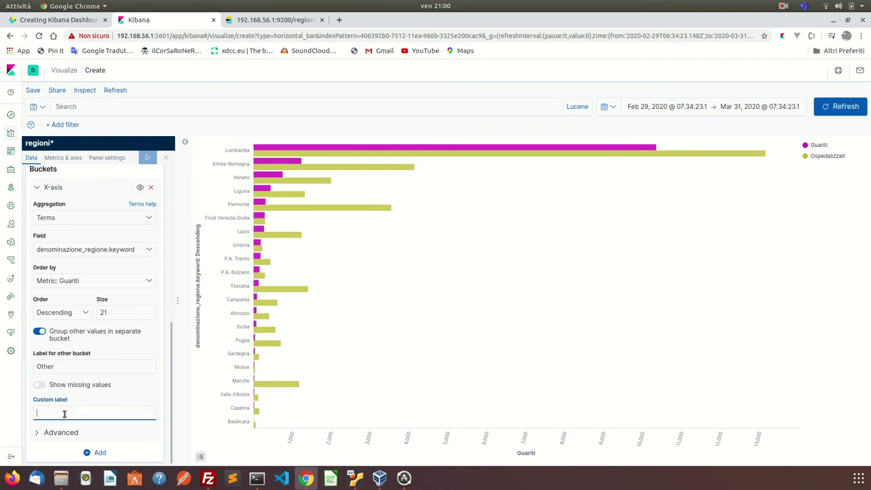
type("Regioni")
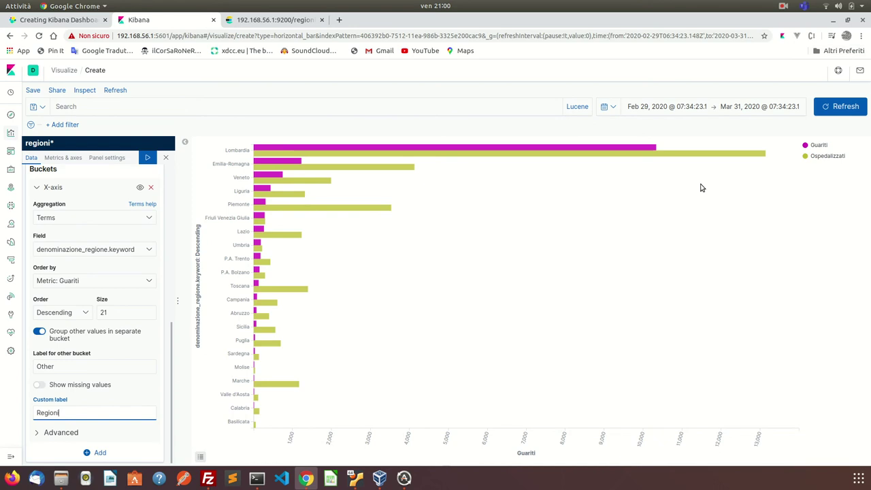
left_click(147, 159)
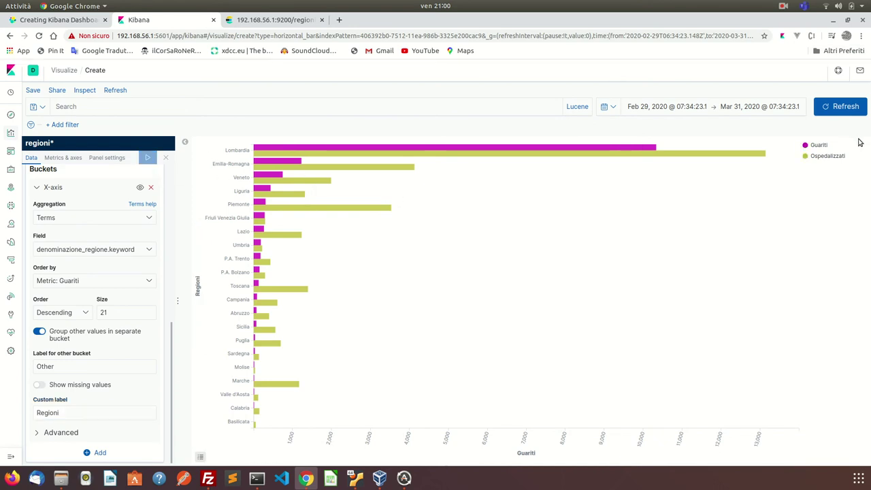
left_click(827, 156)
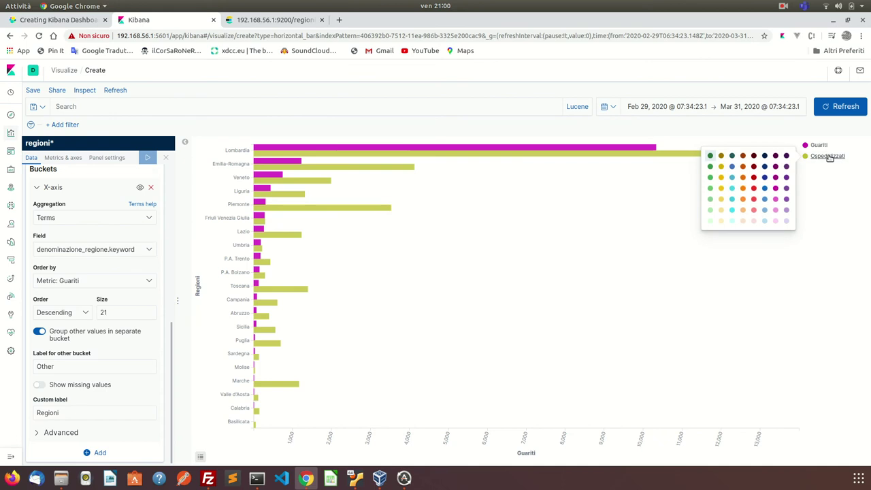
left_click(835, 217)
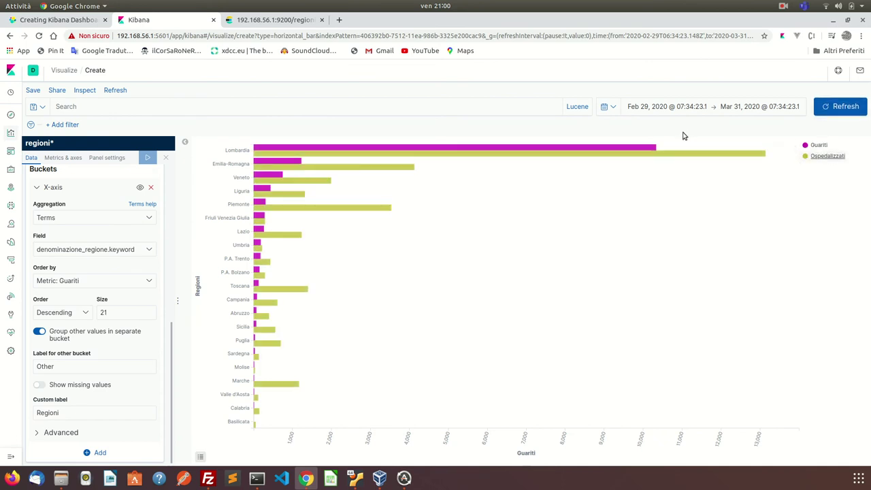
Save the visualization with the title "Guariti - Ospedalizzati" and add it to the dashboard
left_click(33, 89)
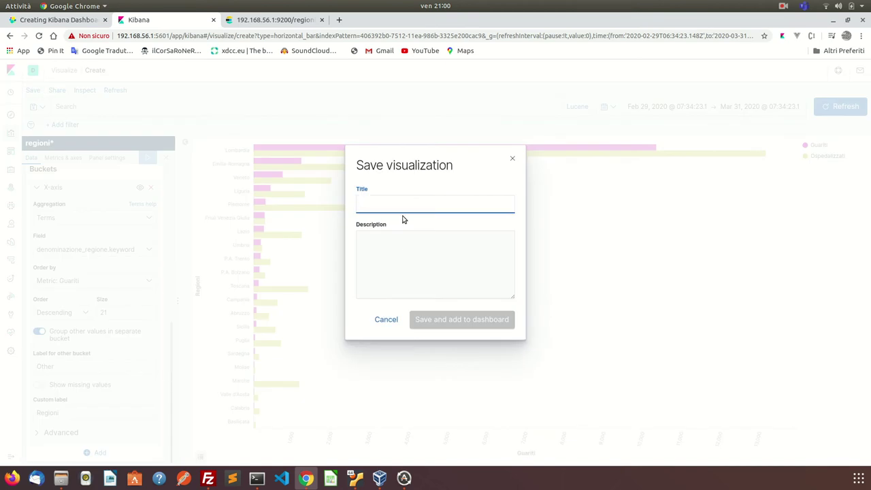
type("Guariti - Ospedalizzati")
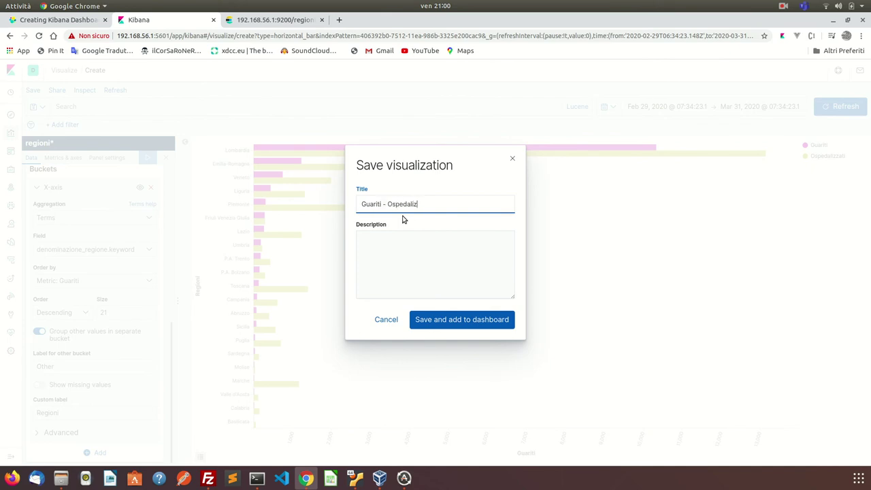
left_click(445, 317)
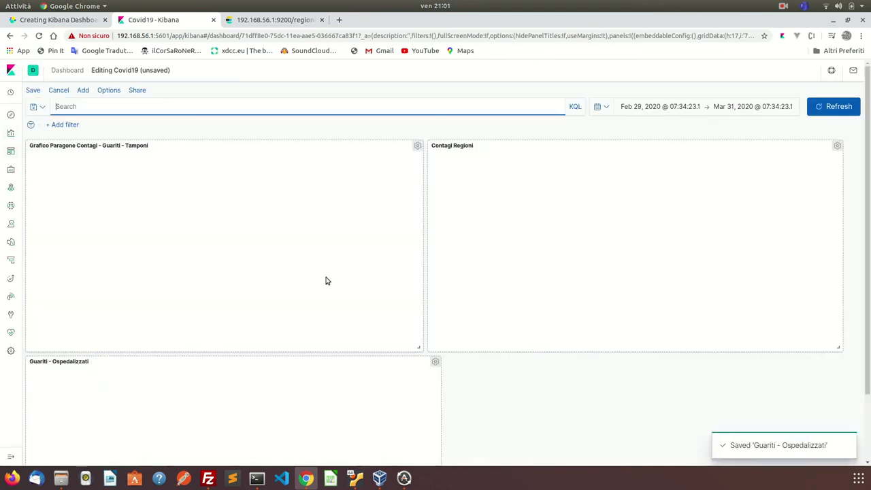
Make the Guariti - Ospedalizzati panel narrower and taller, and place it first on the dashboard, above Grafico Paragone Contagi - Guariti - Tamponi
scroll(501, 389, "down", 2)
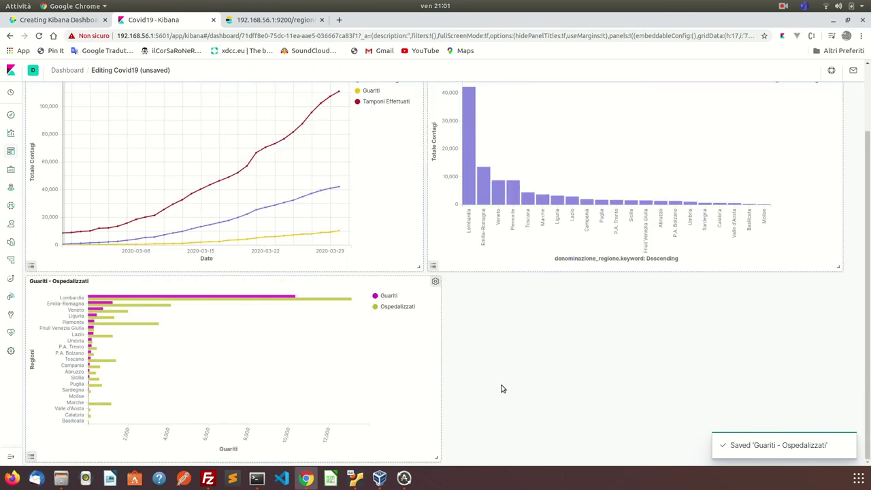
left_click_drag(433, 454, 416, 445)
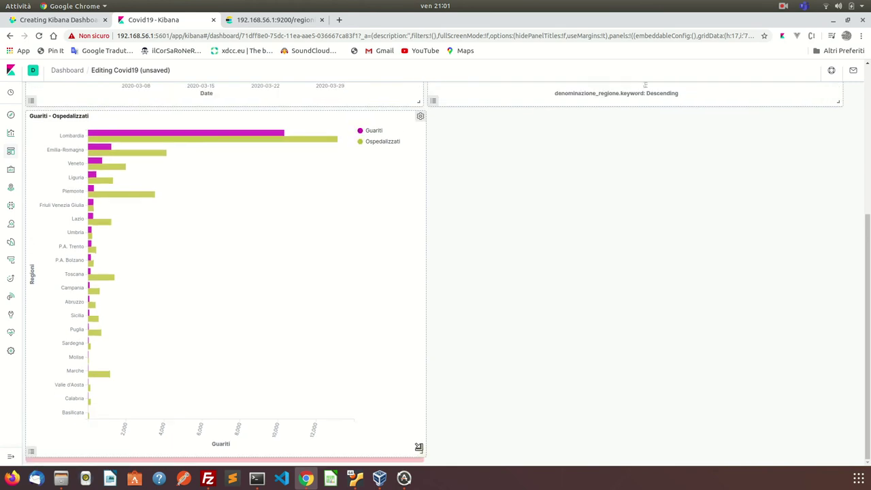
scroll(483, 315, "up", 4)
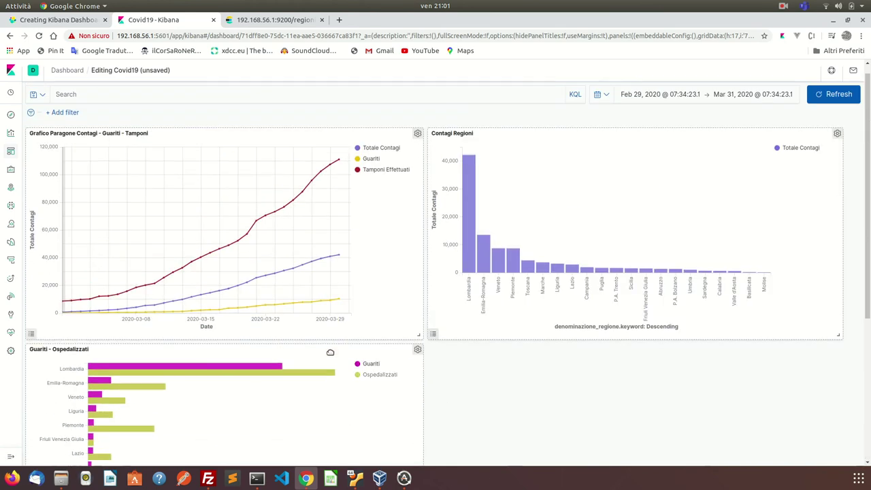
left_click_drag(329, 349, 334, 133)
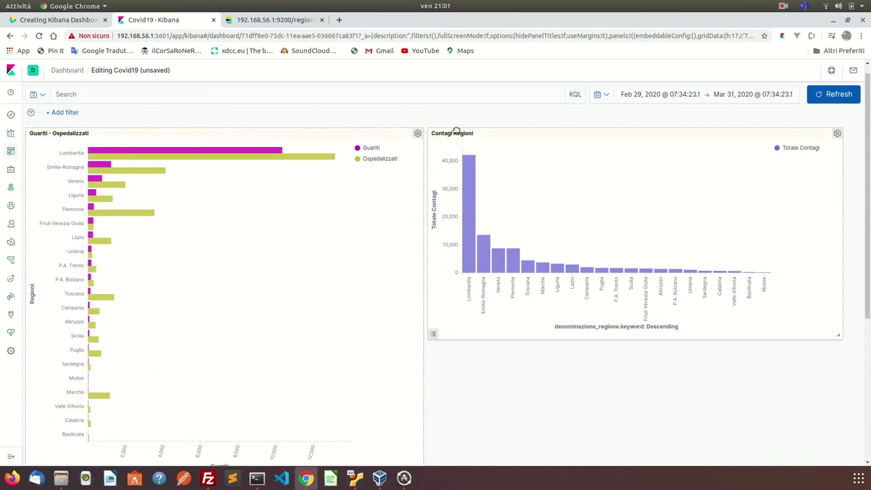
Move the Grafico Paragone Contagi - Guariti - Tamponi panel above Contagi Regioni, beside Guariti - Ospedalizzati, and save the Covid19 dashboard
scroll(489, 309, "down", 5)
scroll(488, 310, "down", 1)
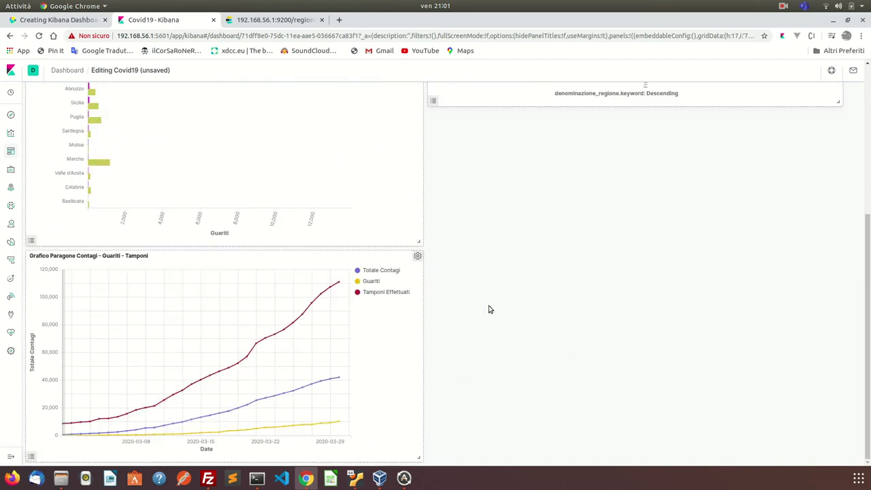
left_click_drag(331, 264, 445, 250)
left_click_drag(649, 77, 718, 152)
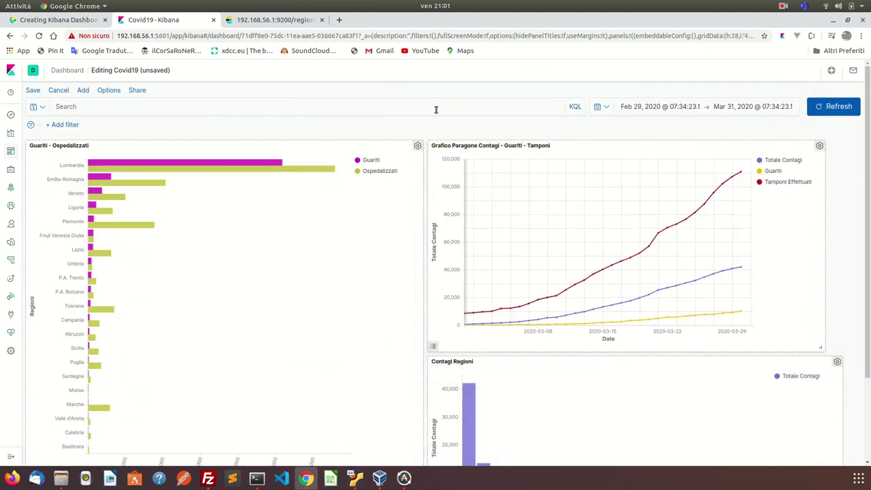
left_click(32, 90)
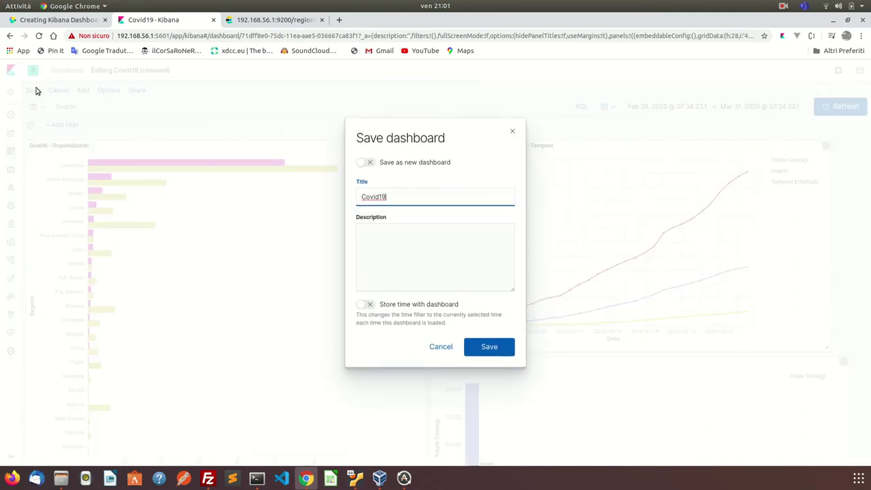
left_click(488, 347)
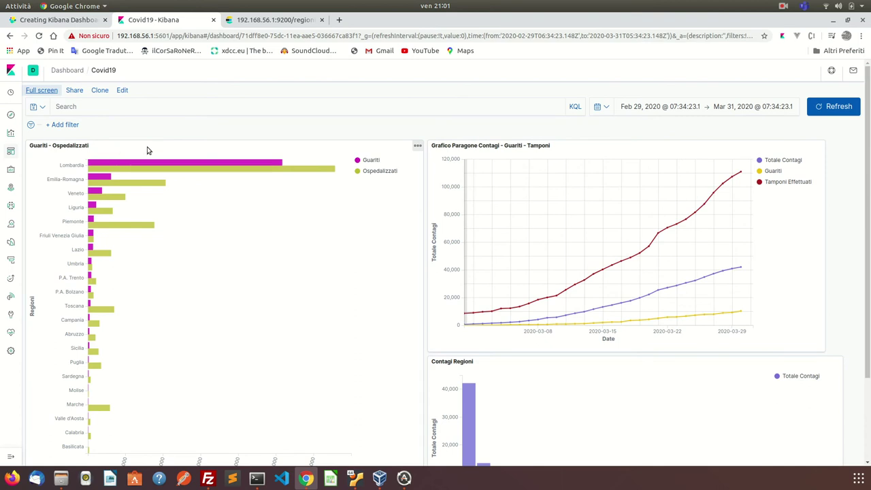
Reopen the Covid19 dashboard for editing and create a new Pie visualization from the regioni* source
left_click(123, 95)
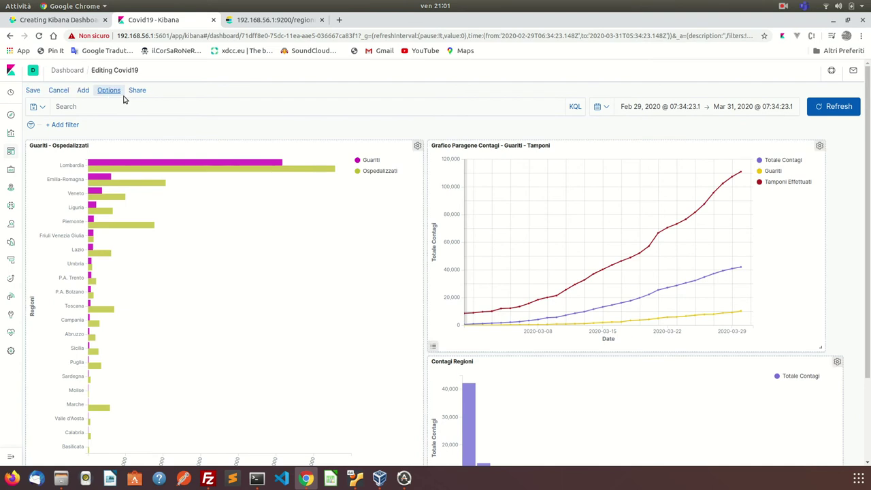
left_click(83, 91)
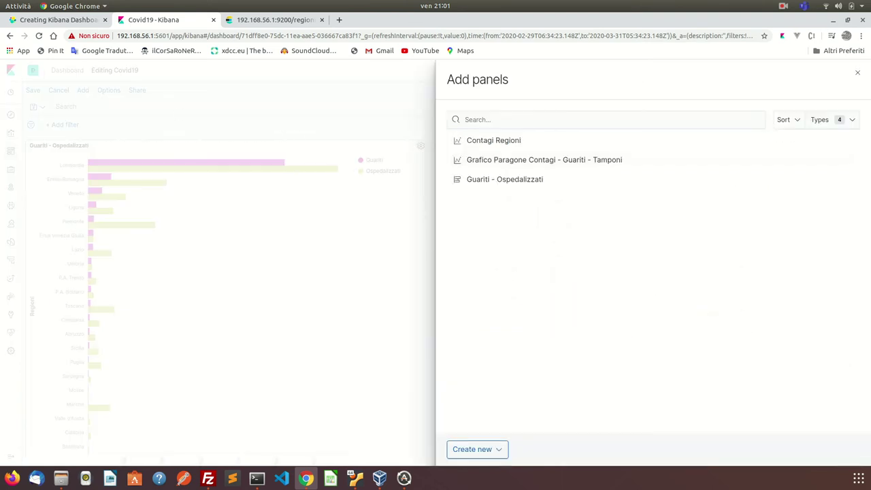
left_click(500, 449)
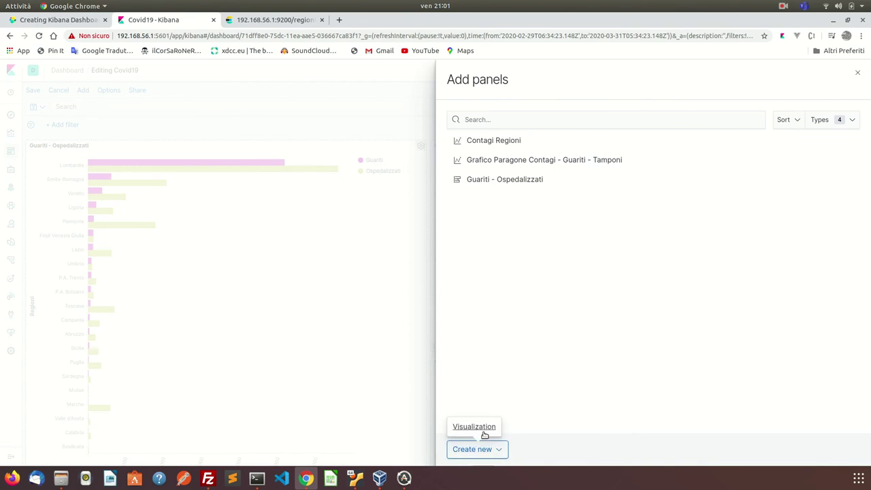
left_click(483, 429)
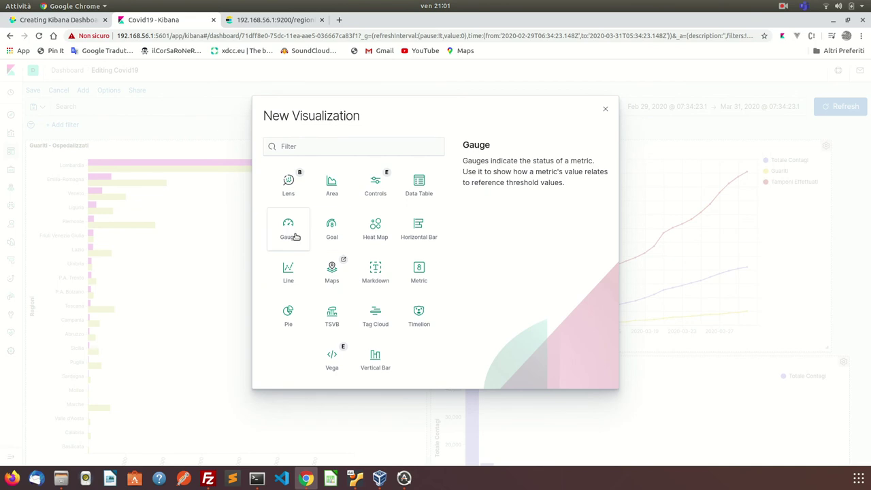
left_click(288, 310)
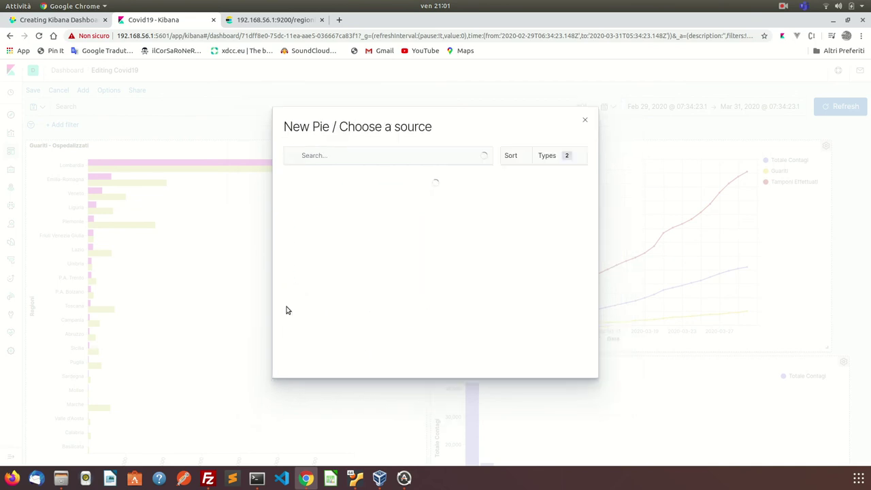
left_click(316, 176)
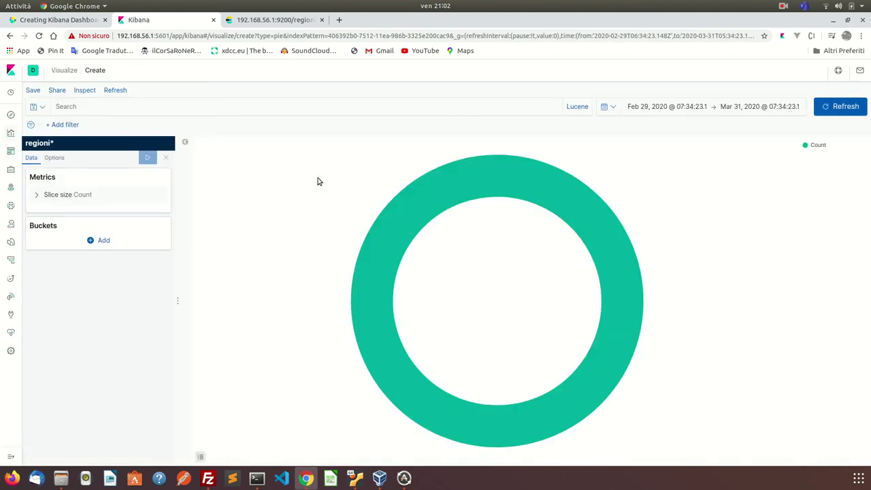
Split the pie slices with a Terms aggregation on the denominazione_regione.keyword field
left_click(102, 241)
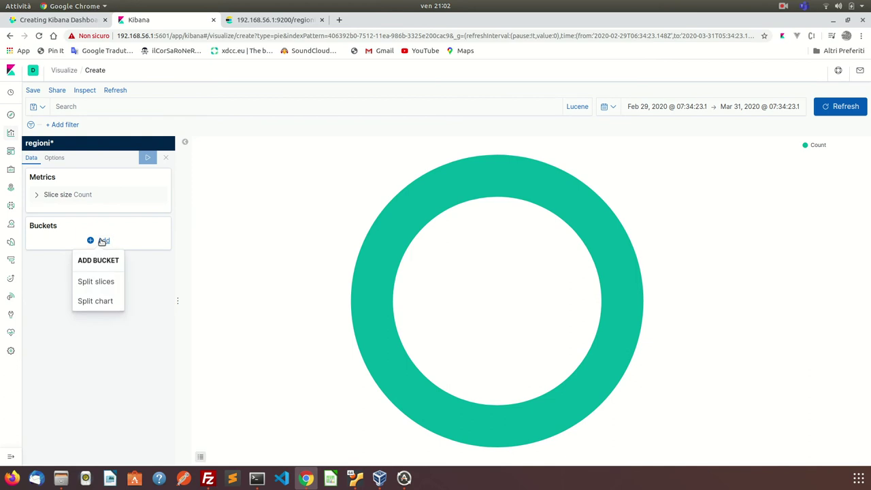
left_click(96, 282)
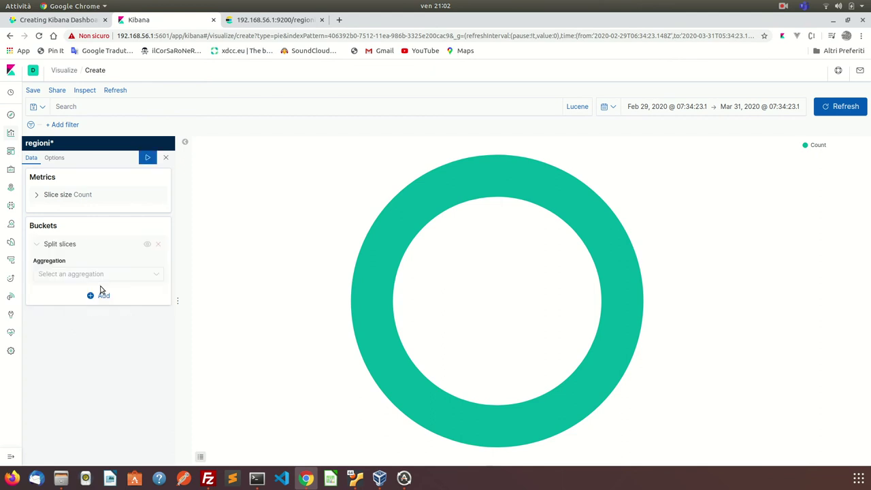
left_click(101, 278)
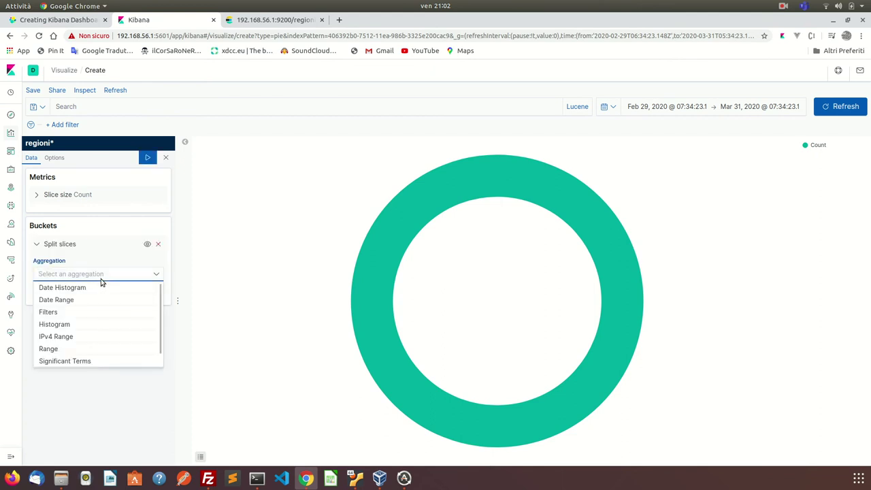
scroll(79, 350, "down", 1)
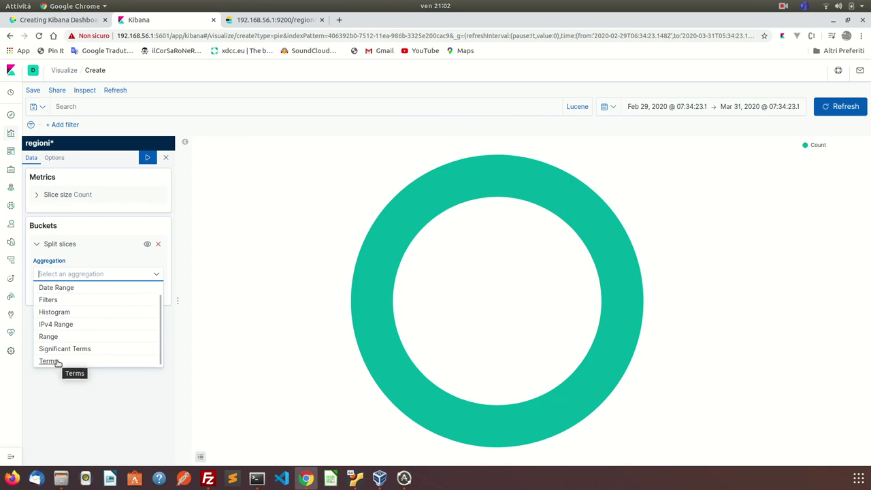
left_click(58, 361)
left_click(70, 308)
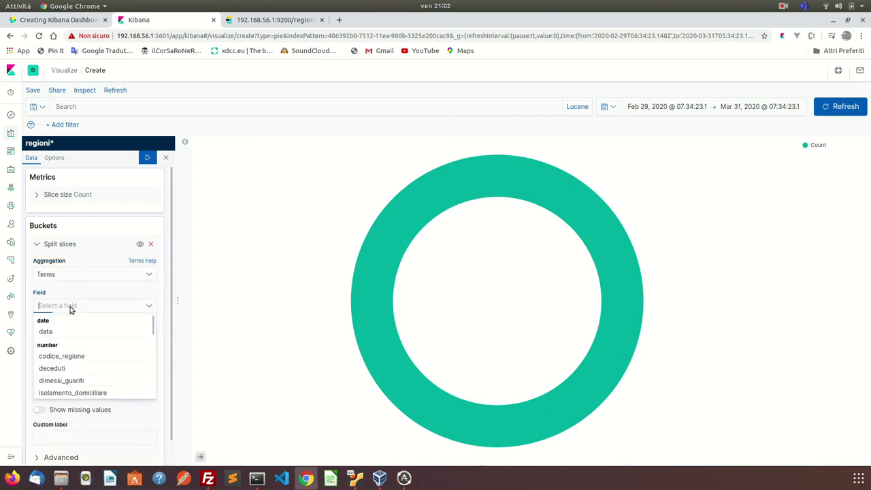
scroll(75, 391, "down", 5)
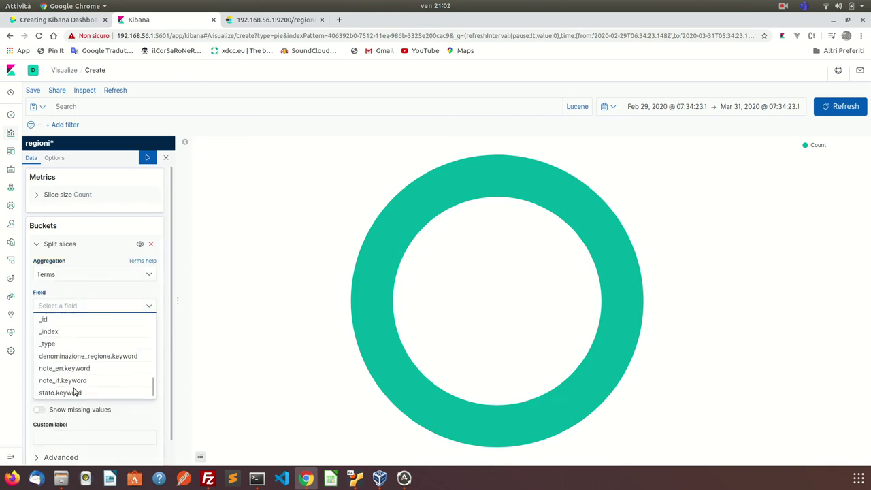
left_click(78, 356)
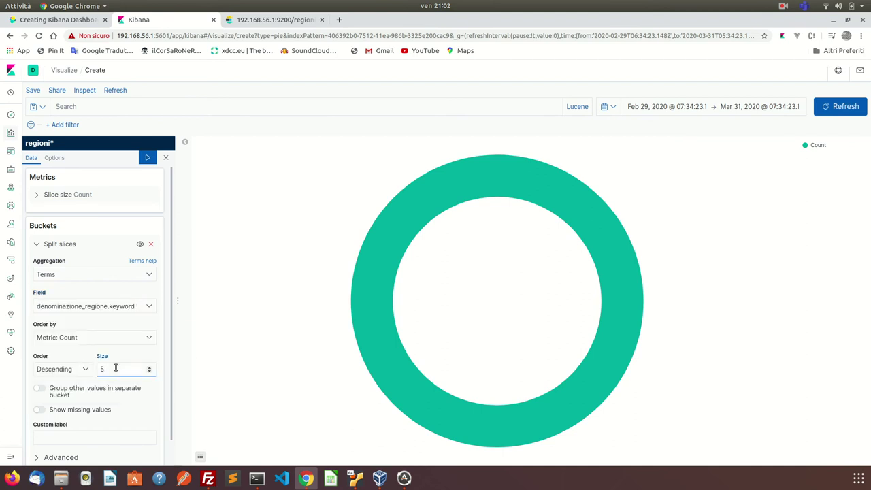
Set the Split slices bucket's size to 21 and keep its order Descending
left_click(141, 405)
left_click(59, 372)
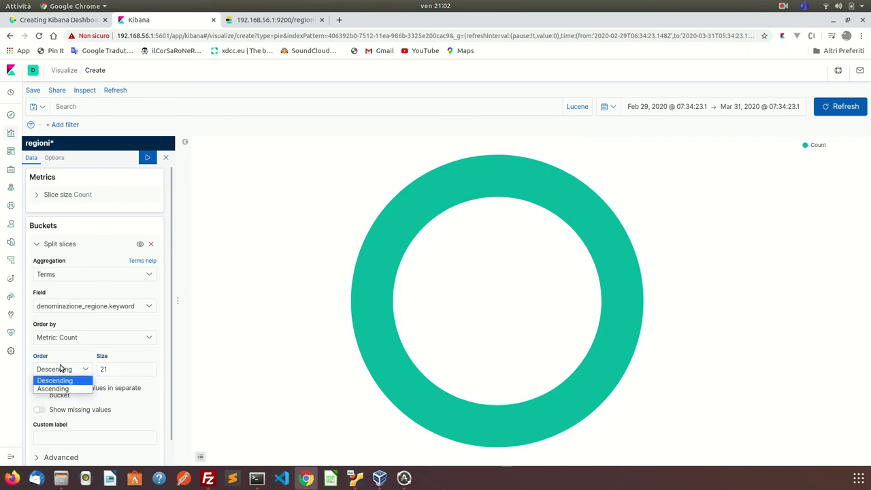
left_click(59, 368)
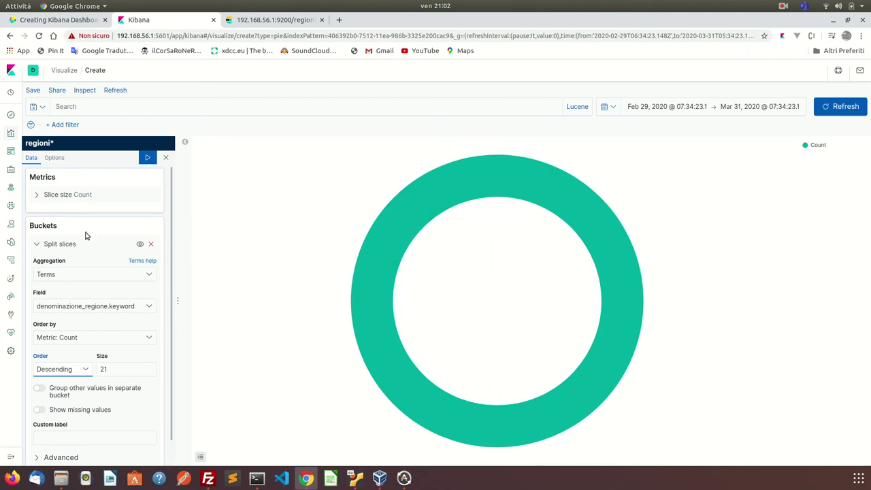
Set the slice size metric to a Top Hit aggregation on the tamponi field
left_click(64, 195)
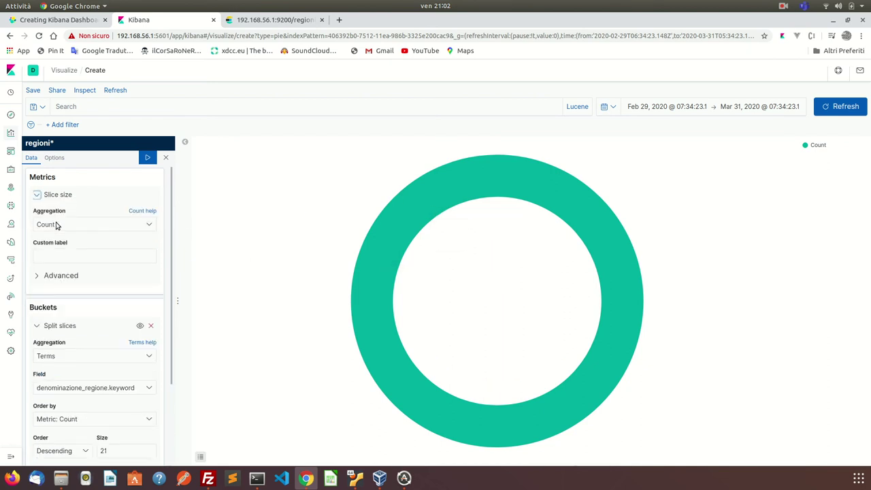
left_click(58, 224)
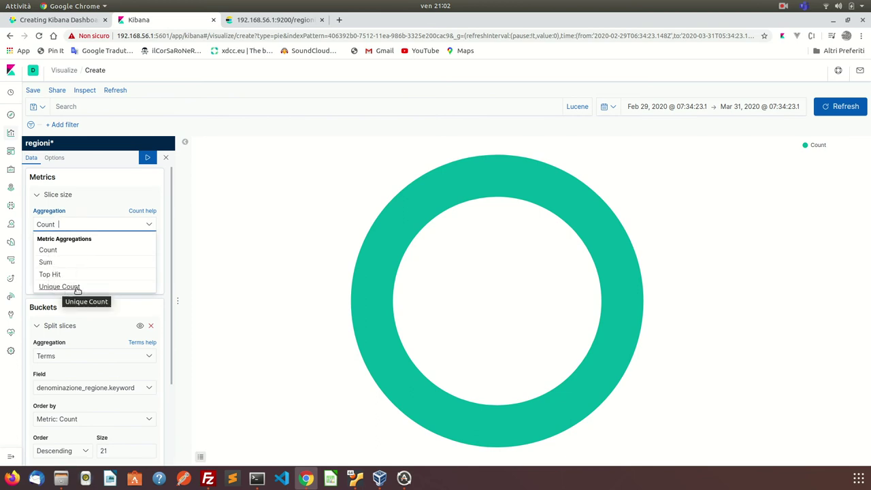
left_click(57, 275)
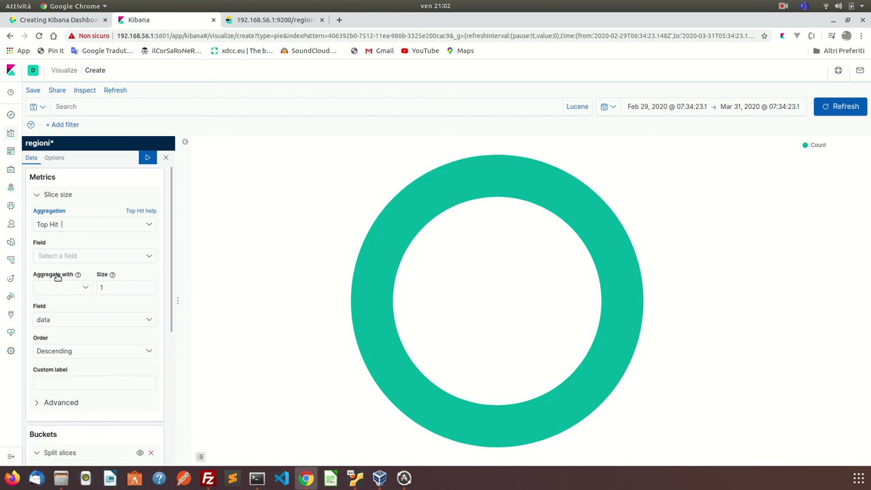
left_click(72, 256)
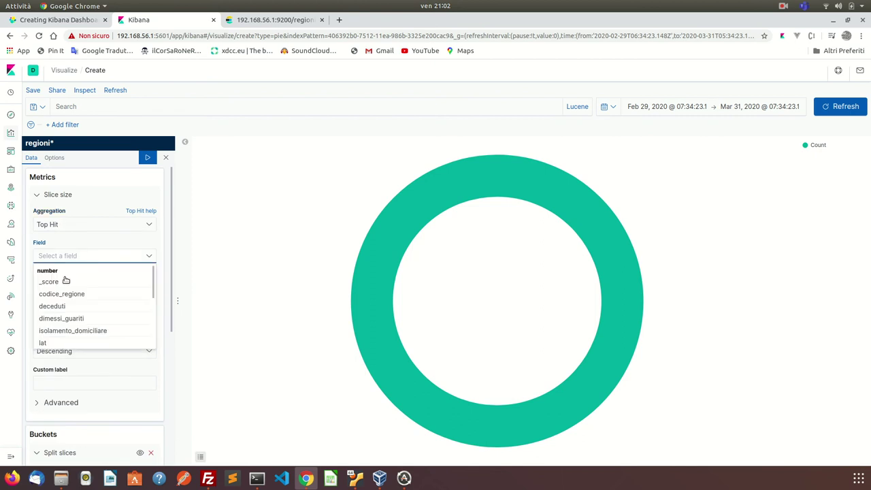
scroll(58, 307, "down", 3)
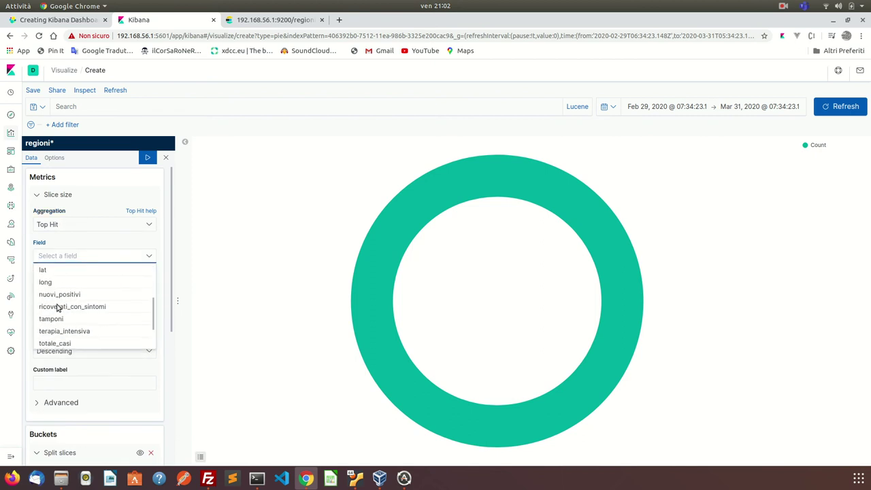
scroll(59, 317, "down", 2)
scroll(59, 320, "up", 1)
left_click(59, 299)
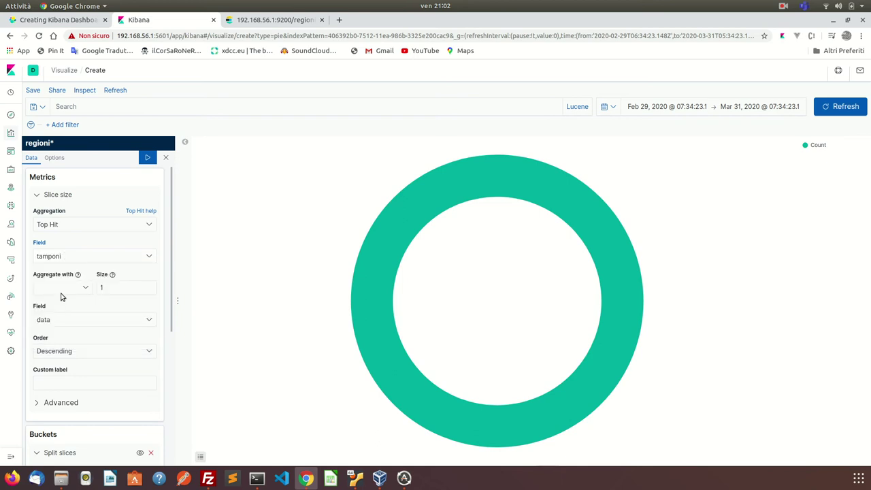
Aggregate the Top Hit metric with Max, keep data as its sort field, and apply the changes to the chart
left_click(67, 288)
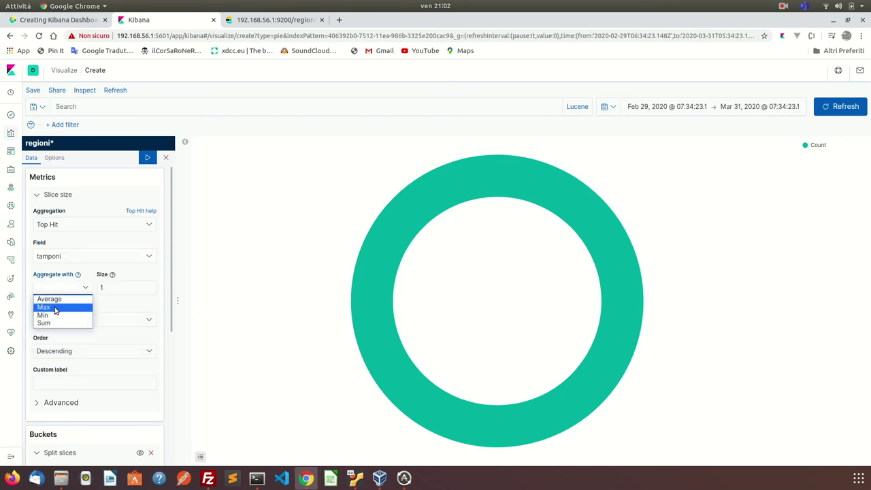
left_click(55, 308)
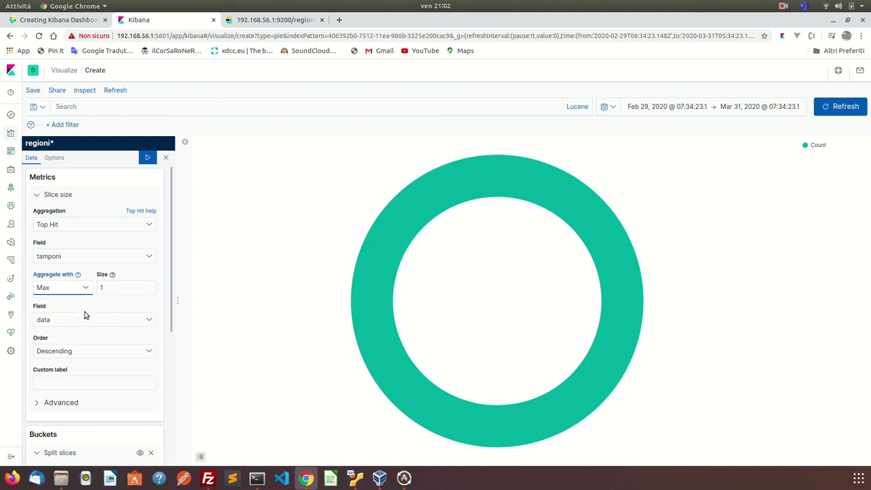
left_click(77, 320)
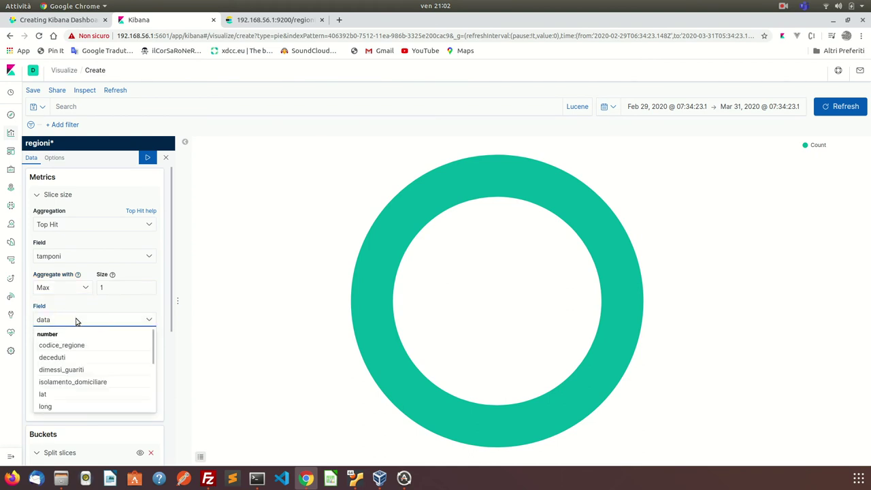
left_click(80, 313)
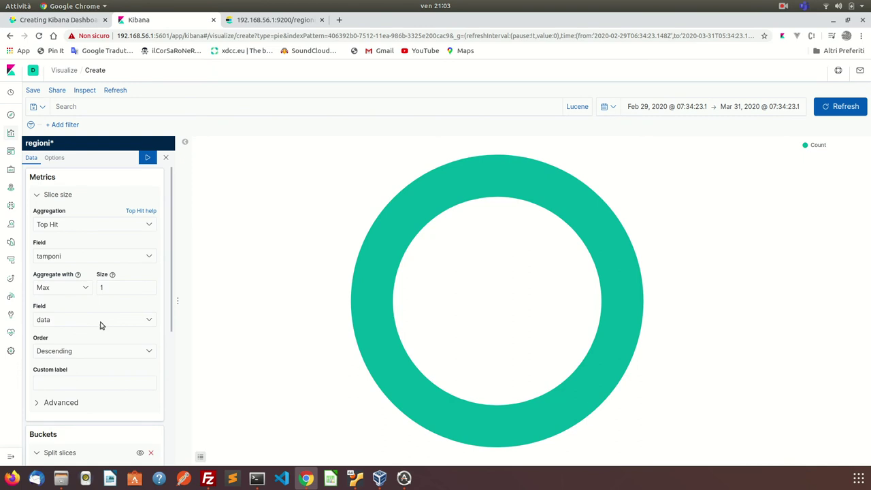
left_click(149, 158)
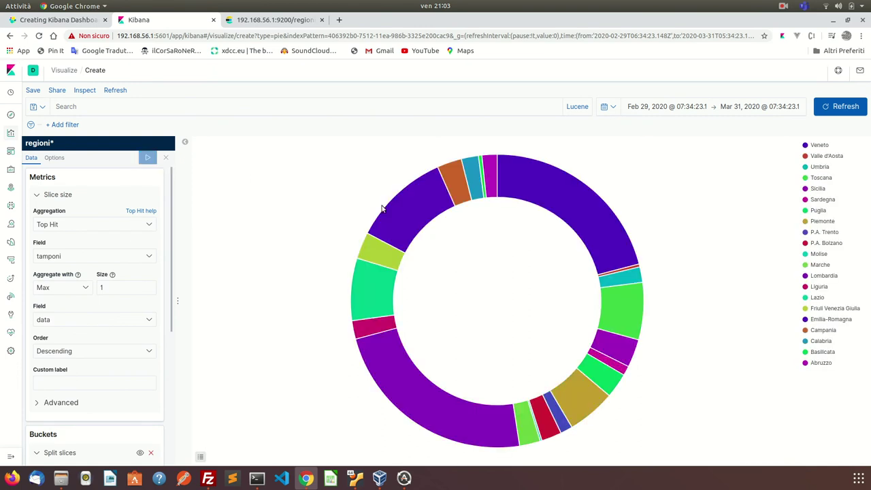
Turn on Show labels for the pie chart and apply the change
mouse_move(428, 204)
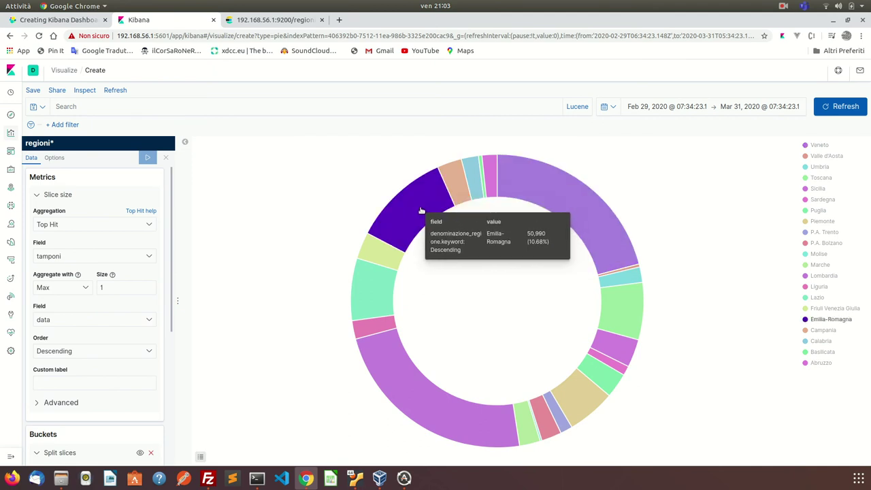
mouse_move(561, 195)
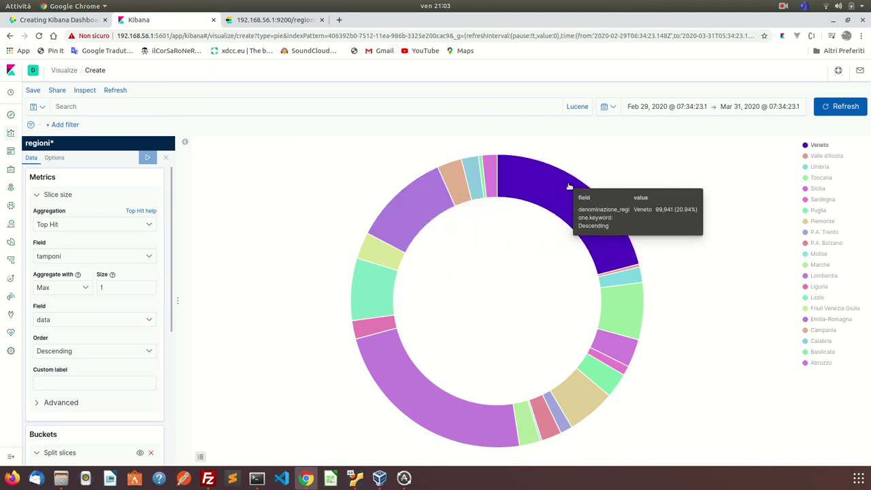
mouse_move(621, 310)
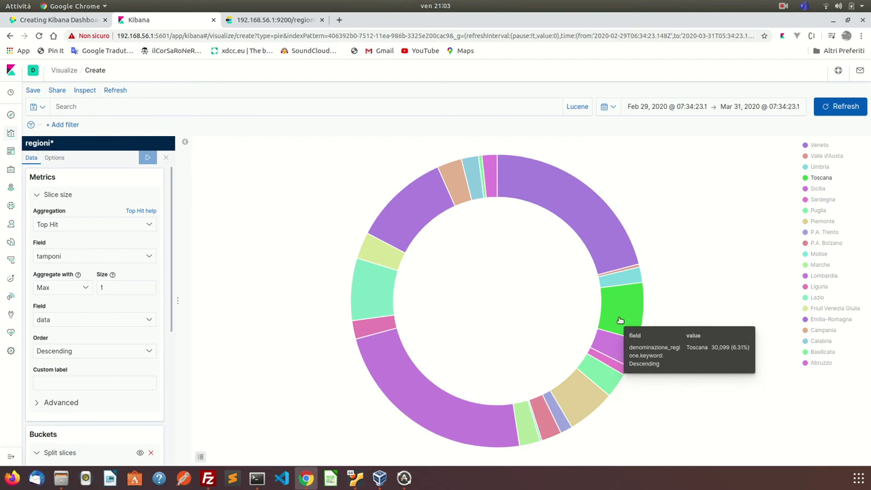
mouse_move(612, 240)
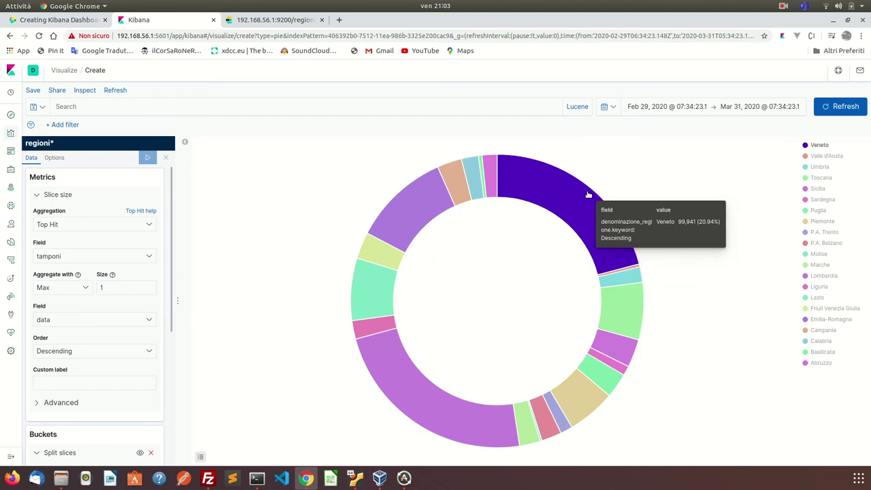
mouse_move(488, 169)
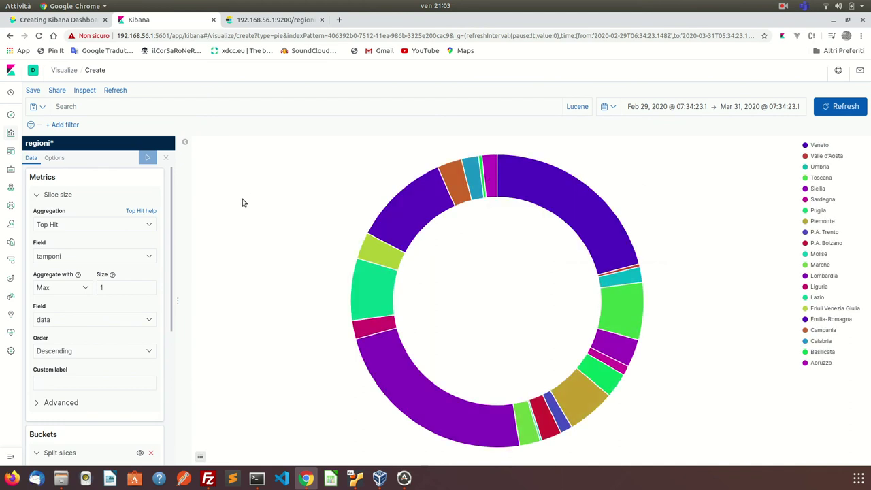
left_click(63, 158)
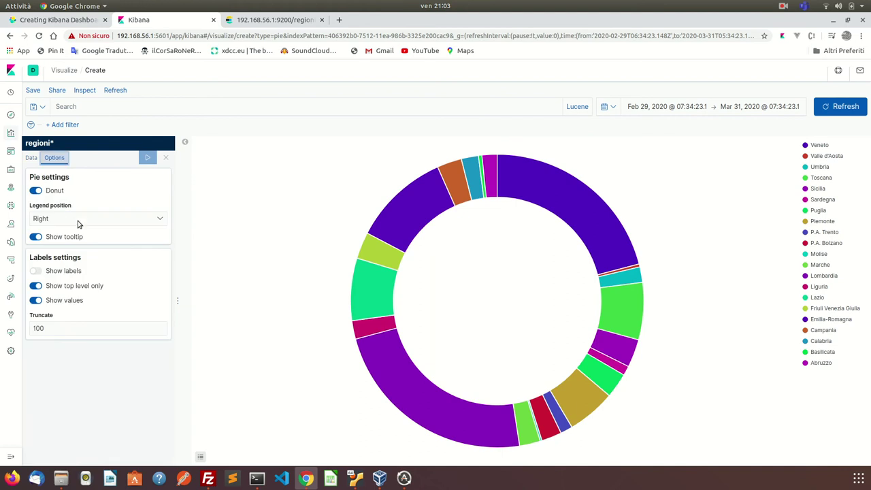
left_click(36, 271)
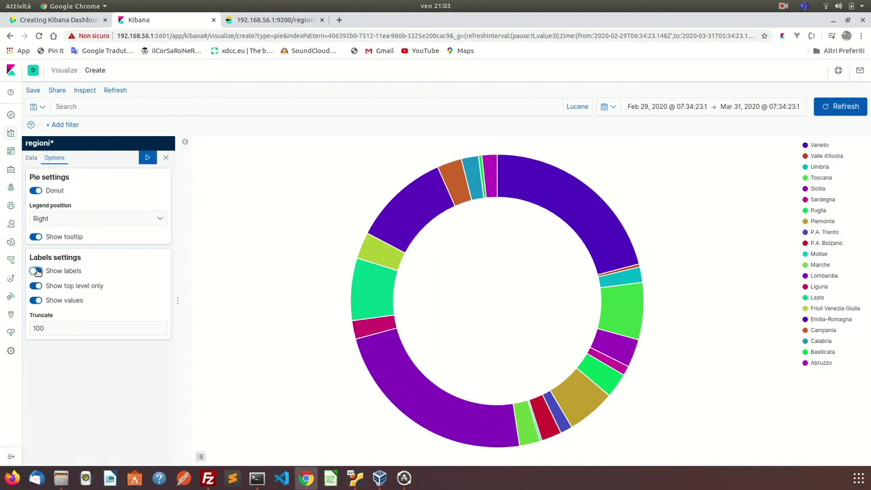
left_click(147, 159)
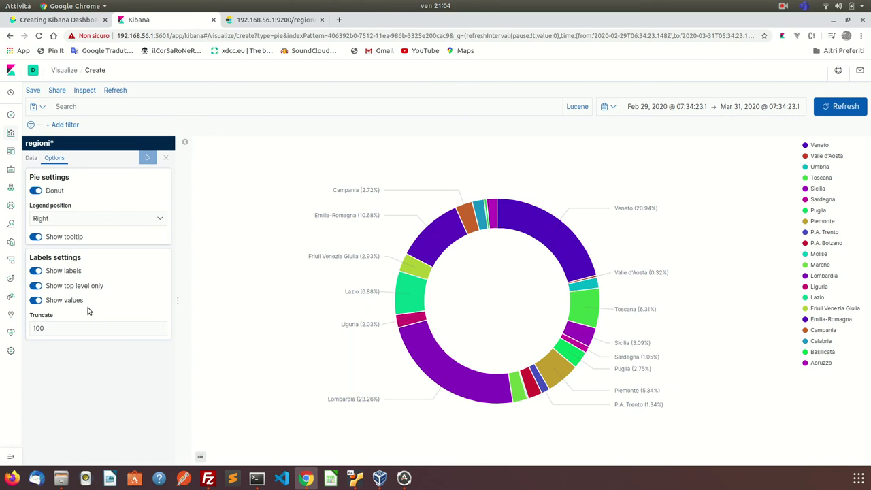
Save the visualization with the title "Tamponi Per Regione" and add it to the dashboard
left_click(33, 91)
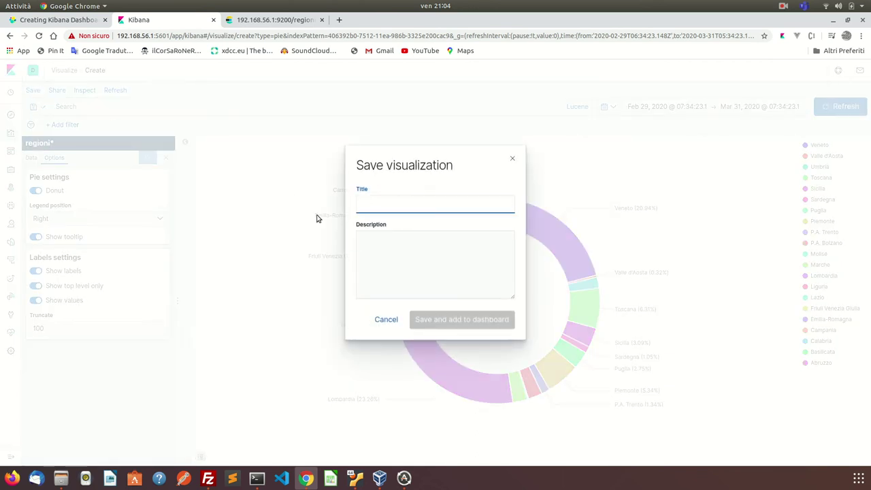
type("Tamponi Per Regione")
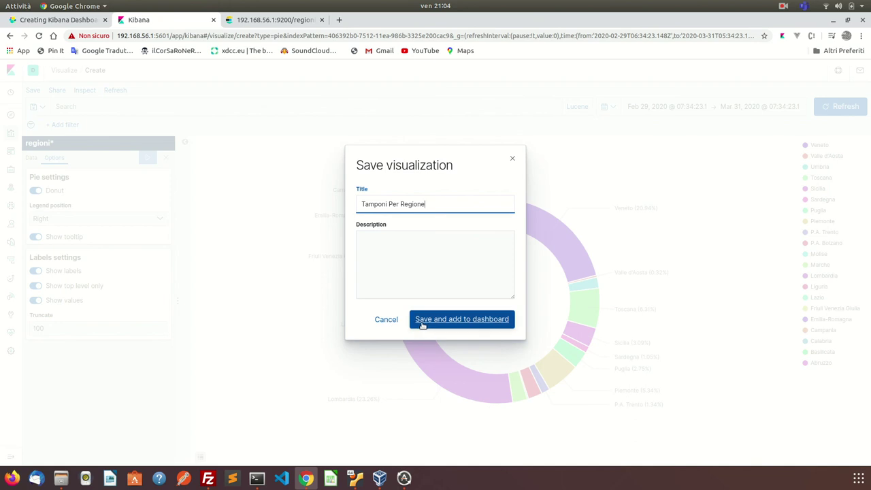
left_click(446, 322)
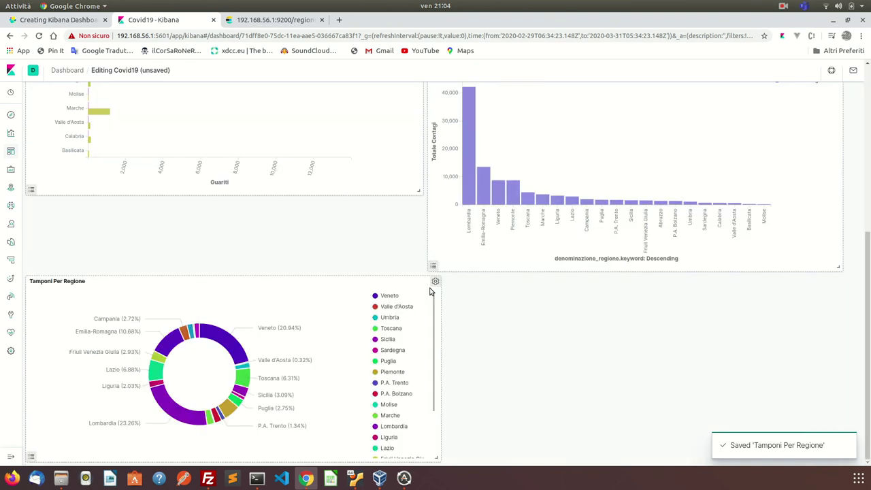
Make the Tamponi Per Regione panel taller and slightly narrower, matching the width of the Guariti - Ospedalizzati panel above it
scroll(426, 365, "down", 3)
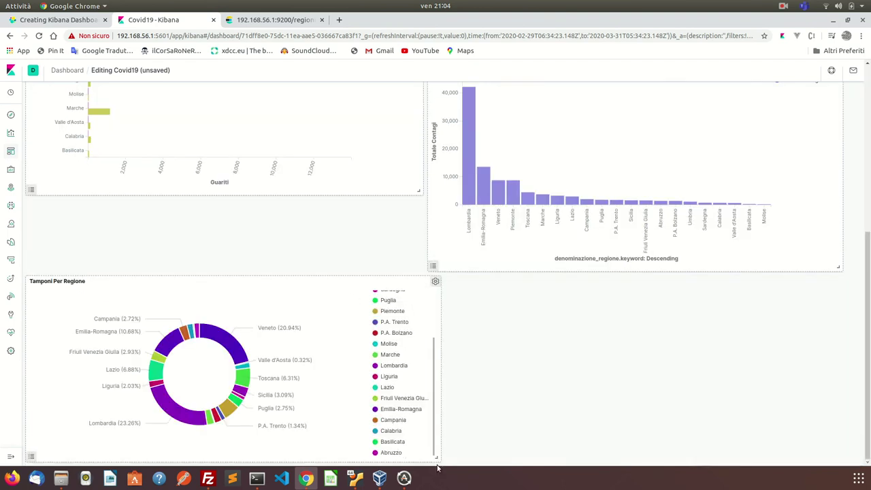
mouse_move(435, 455)
left_mouse_down()
mouse_move(445, 424)
mouse_move(438, 478)
mouse_move(445, 476)
mouse_move(450, 440)
mouse_move(425, 468)
left_mouse_up()
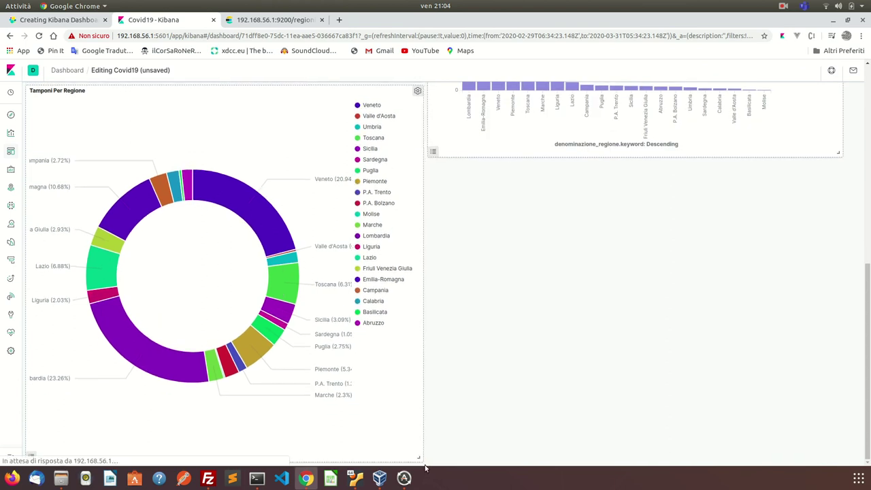
Extend the Guariti - Ospedalizzati panel downward until its lower edge lines up with the Contagi Regioni panel
scroll(535, 419, "up", 5)
scroll(536, 419, "down", 3)
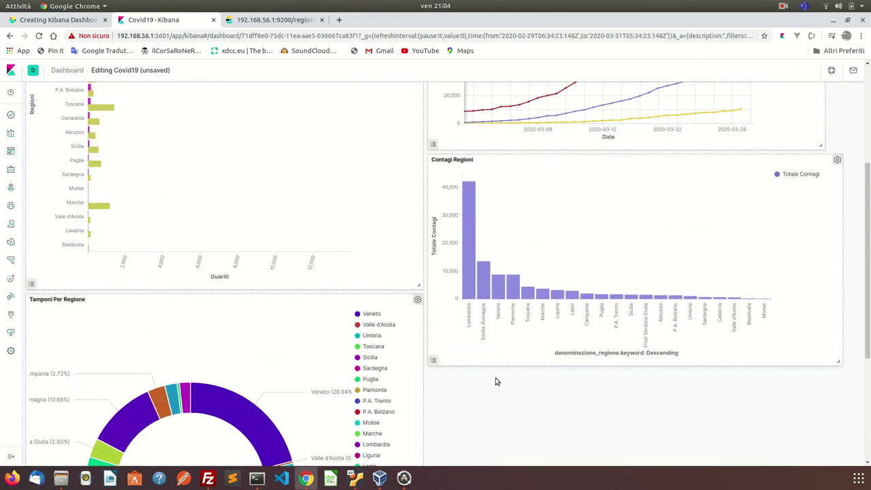
left_click_drag(417, 316, 421, 359)
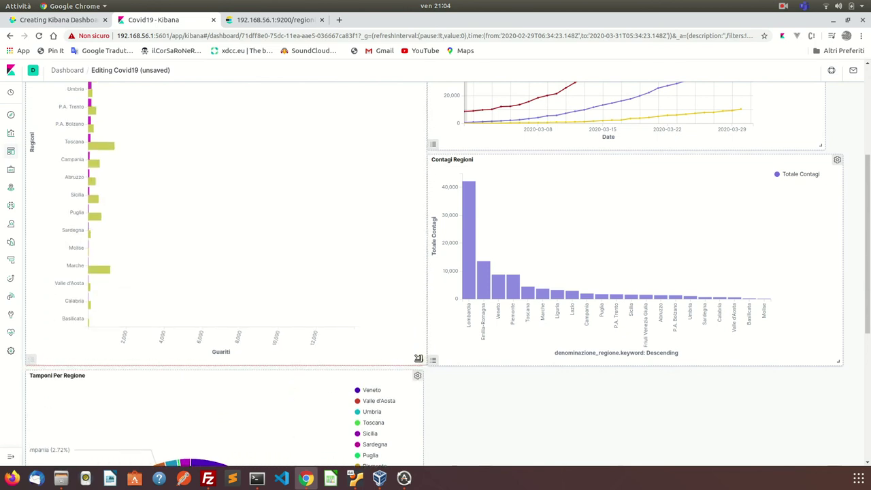
Create a new Line visualization for the dashboard with regioni* as its source
scroll(488, 422, "down", 3)
scroll(489, 421, "down", 3)
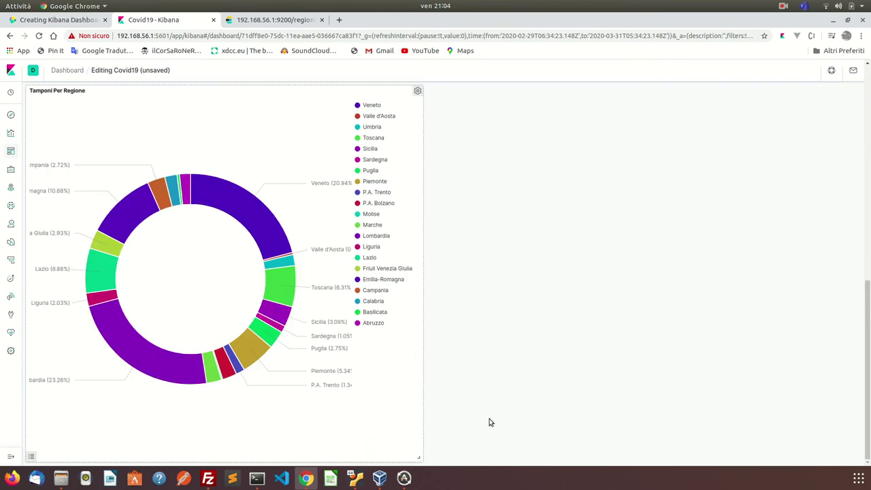
scroll(486, 266, "up", 10)
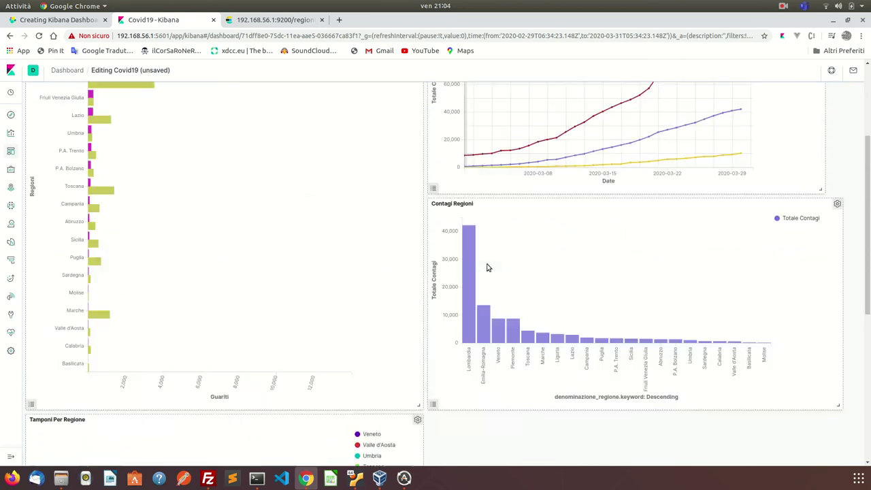
scroll(251, 152, "up", 1)
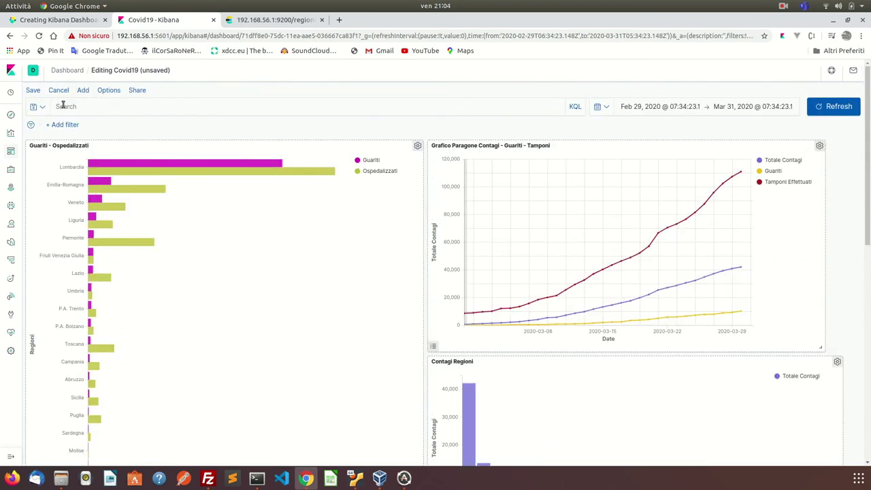
left_click(83, 91)
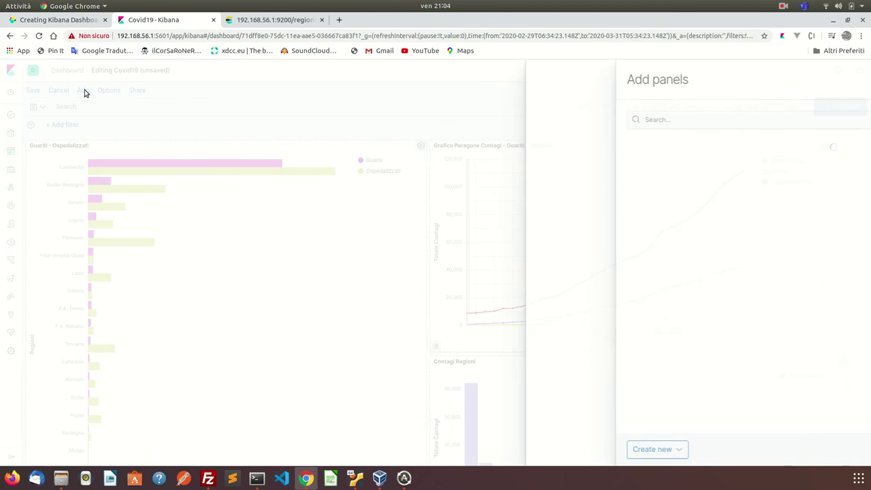
left_click(480, 448)
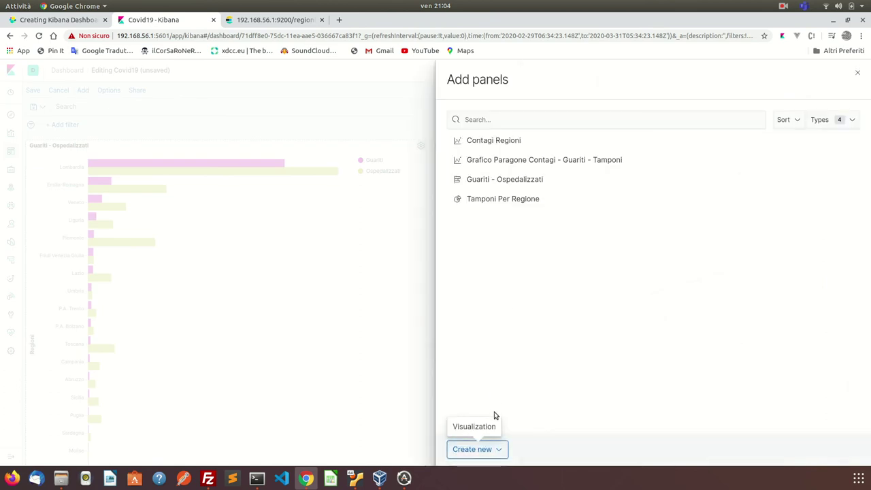
left_click(489, 426)
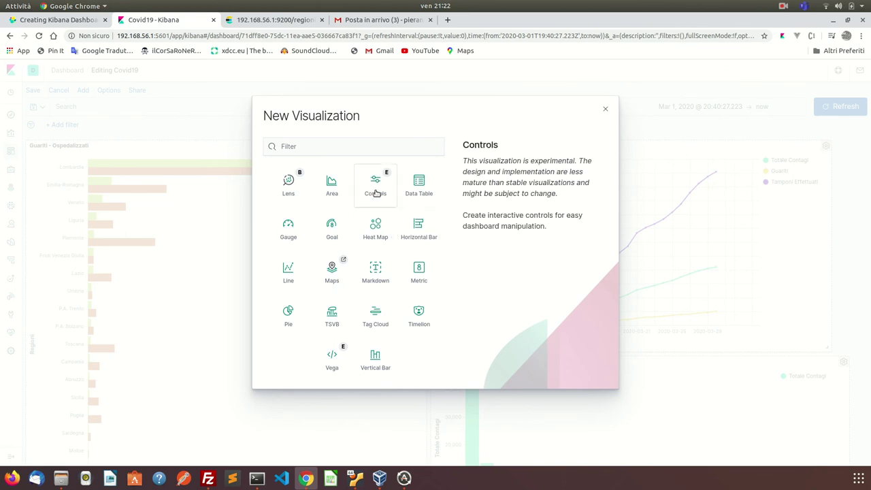
left_click(291, 271)
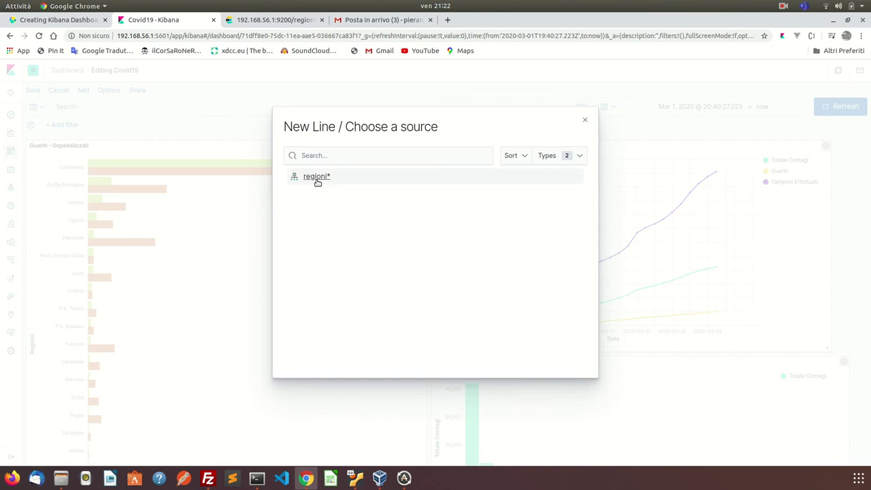
left_click(316, 177)
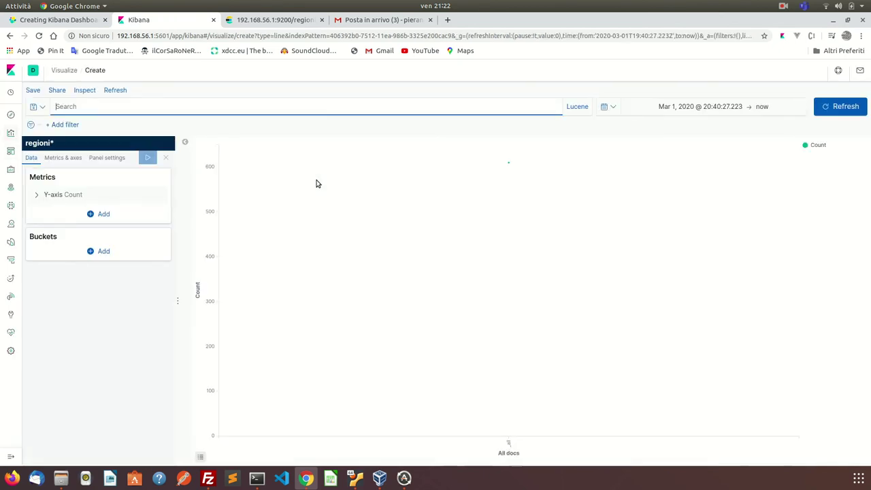
left_click(94, 251)
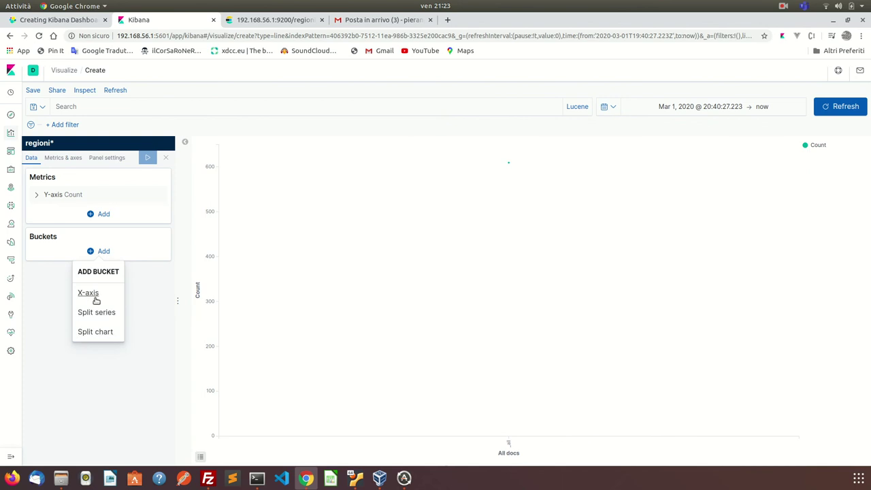
left_click(89, 293)
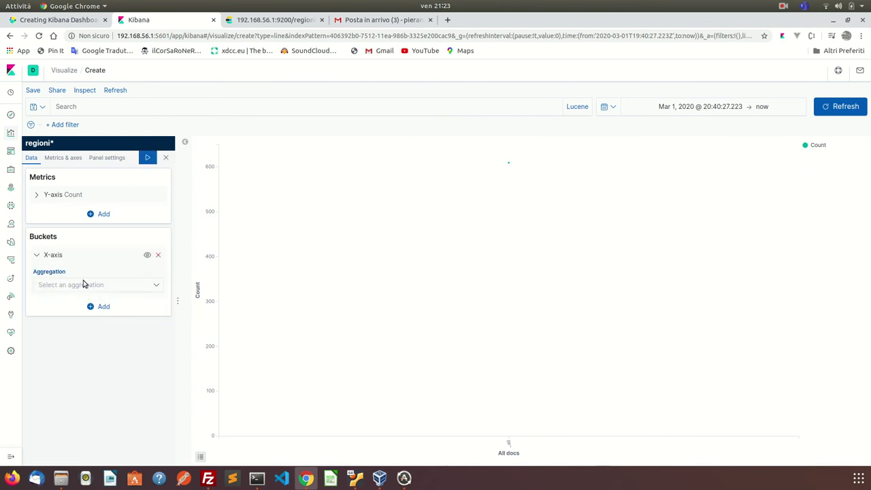
left_click(84, 284)
scroll(70, 355, "down", 1)
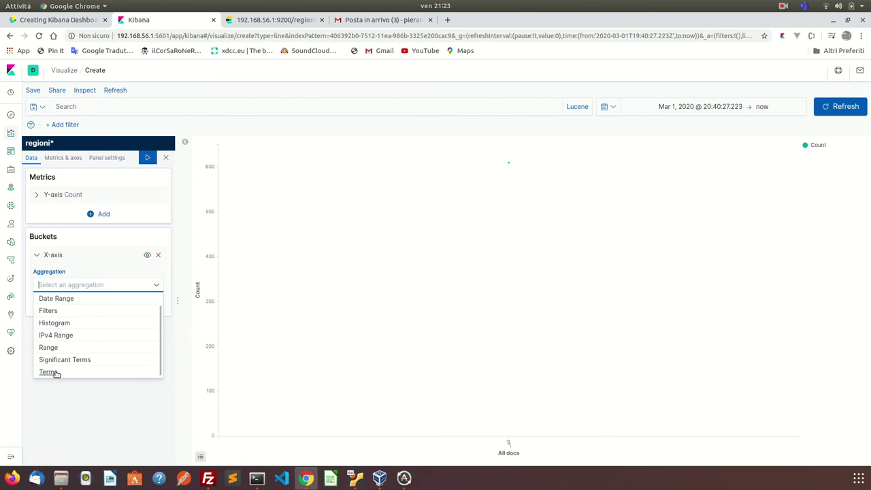
left_click(55, 372)
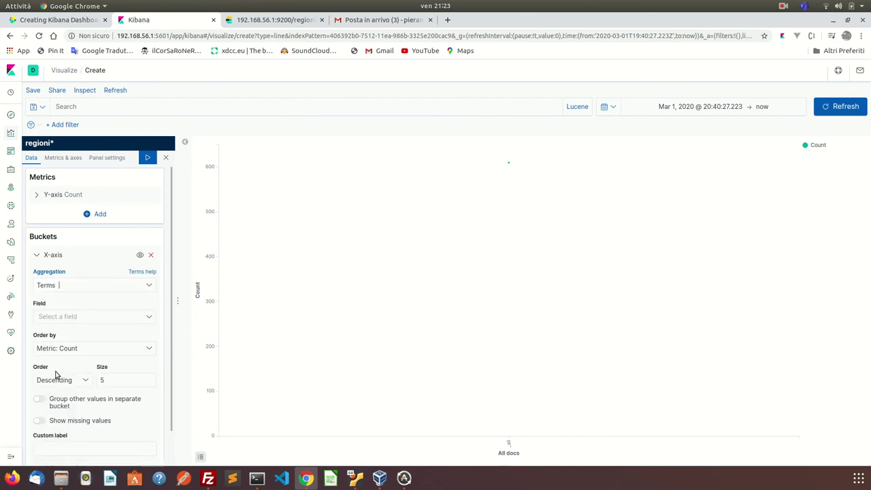
left_click(108, 351)
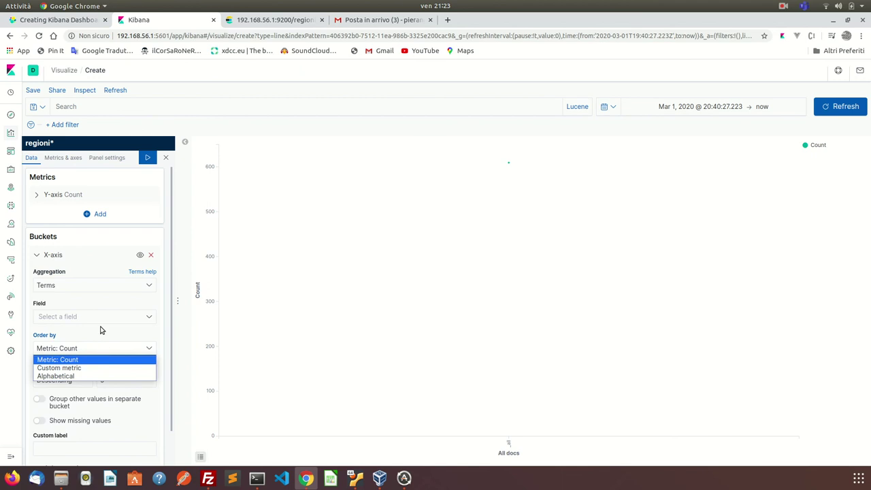
left_click(101, 330)
left_click(150, 254)
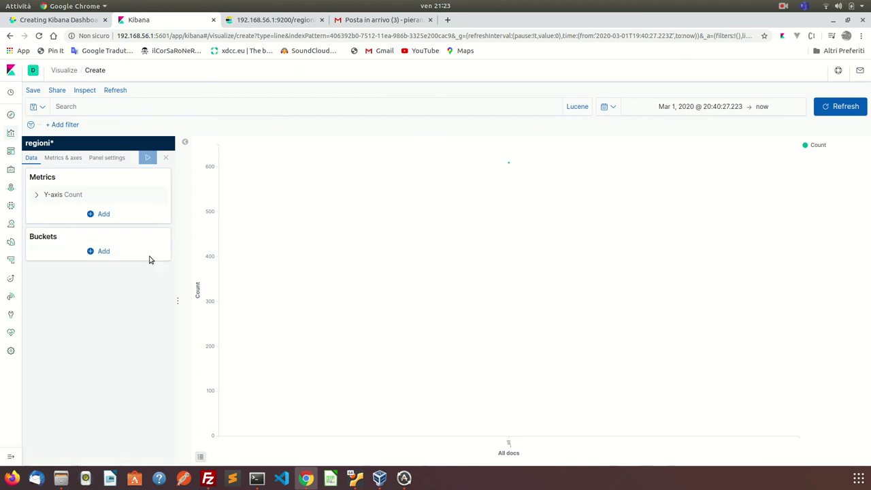
Add an X-axis bucket with a Date Histogram aggregation on the data field
left_click(103, 251)
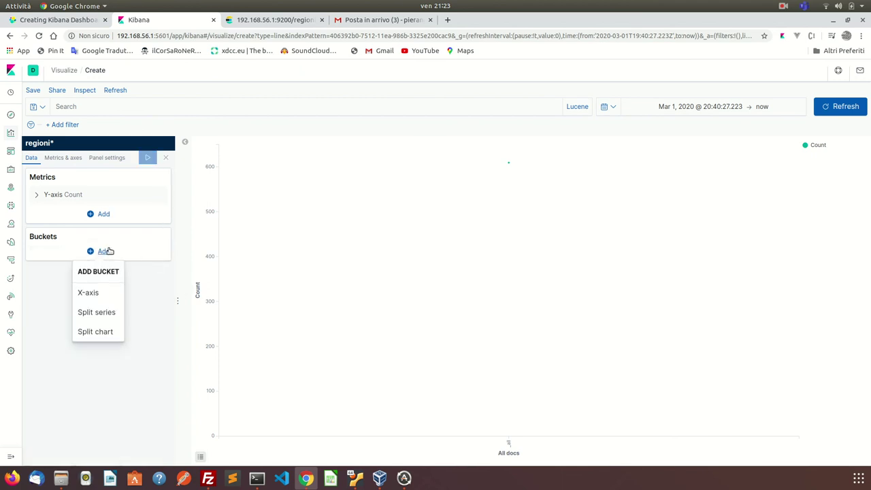
left_click(96, 291)
left_click(96, 285)
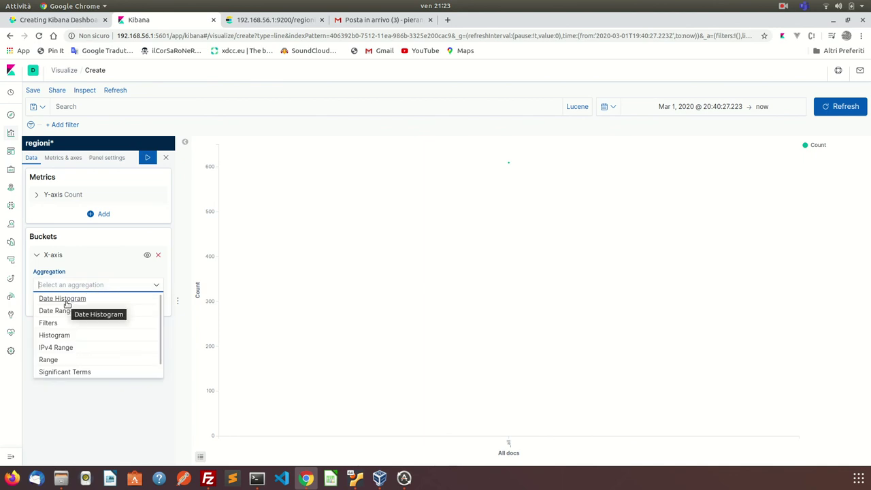
left_click(66, 302)
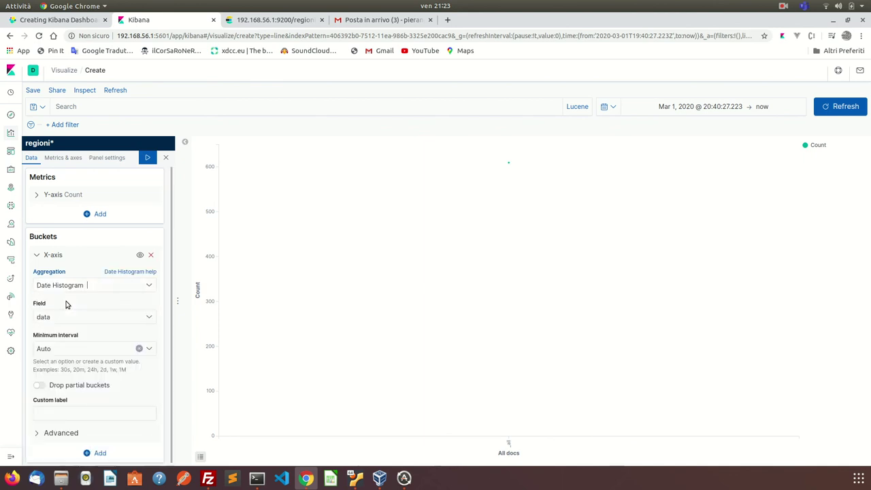
left_click(66, 315)
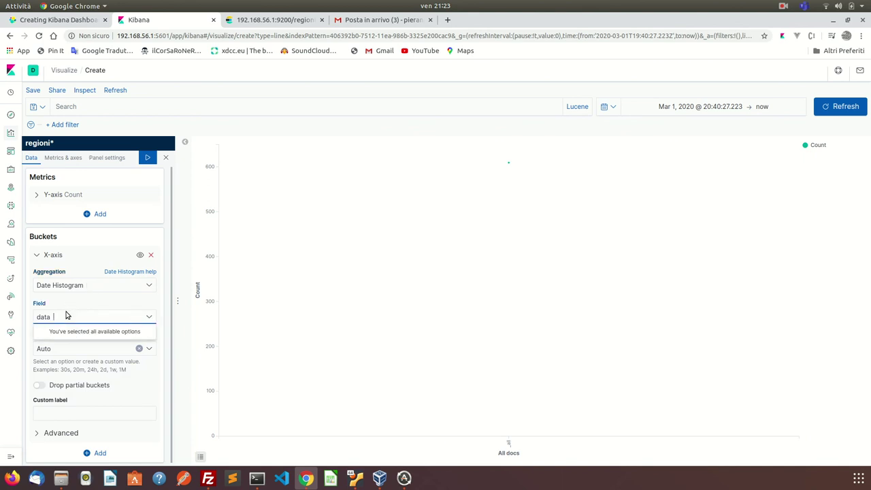
left_click(77, 298)
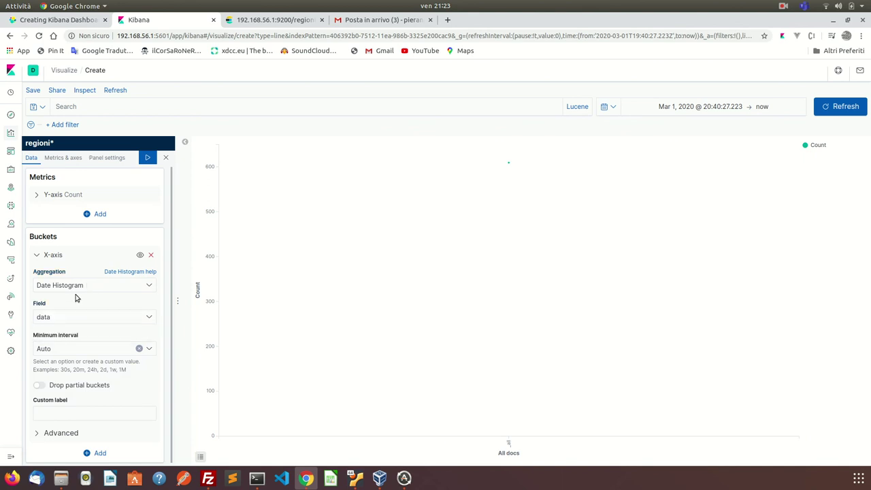
Set the X-axis minimum interval to Daily, label the axis "Data", and apply the changes
left_click(72, 350)
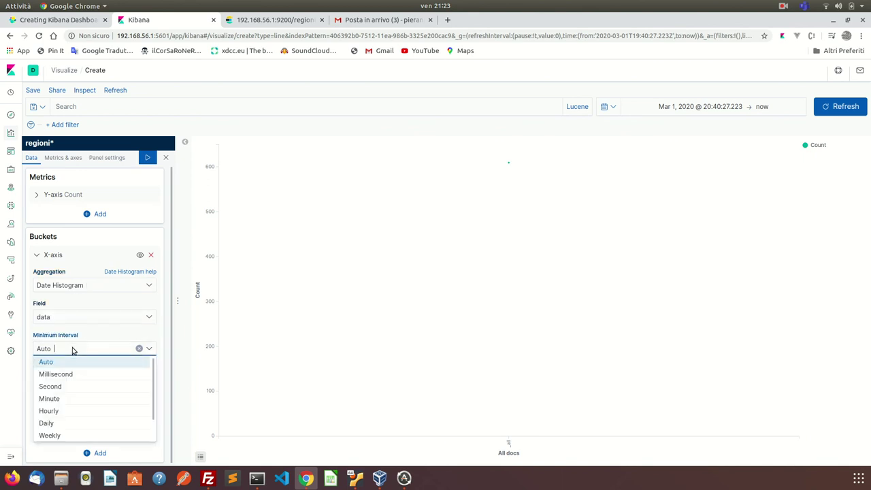
left_click(52, 422)
left_click(61, 414)
type("Data")
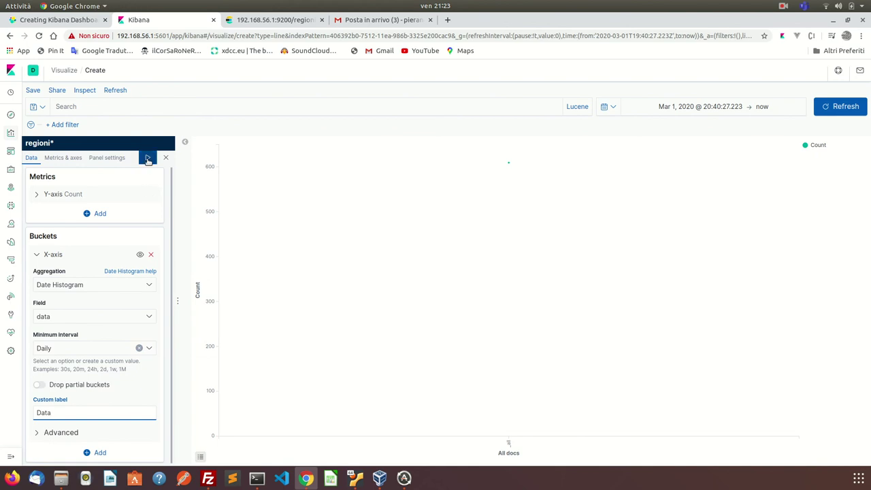
left_click(147, 157)
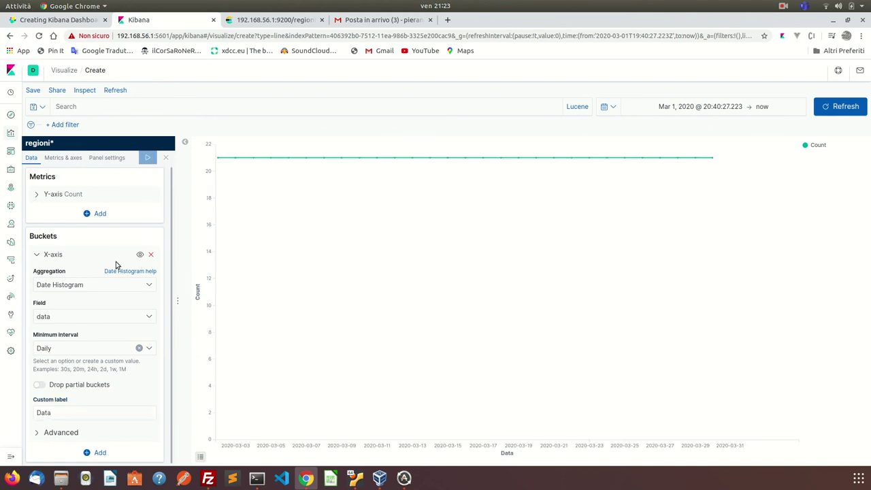
Change the Y-axis metric to the Max of the tamponi field and apply the change
left_click(76, 197)
left_click(62, 224)
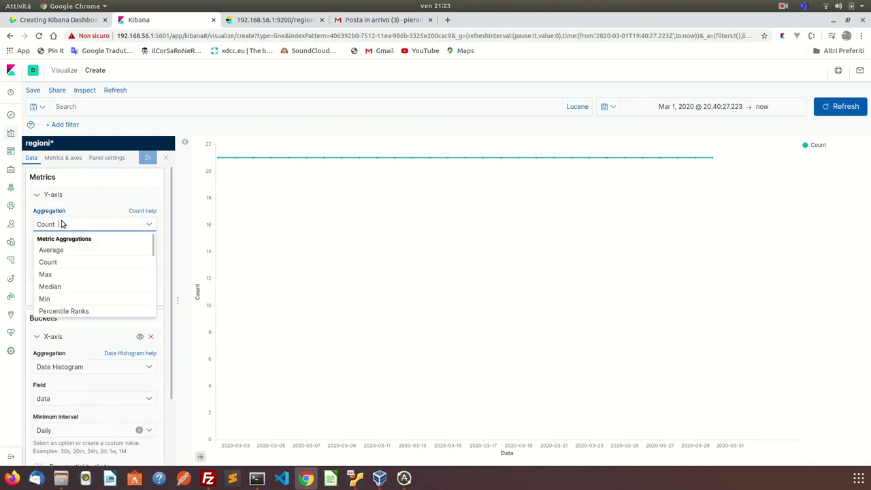
left_click(54, 274)
left_click(67, 258)
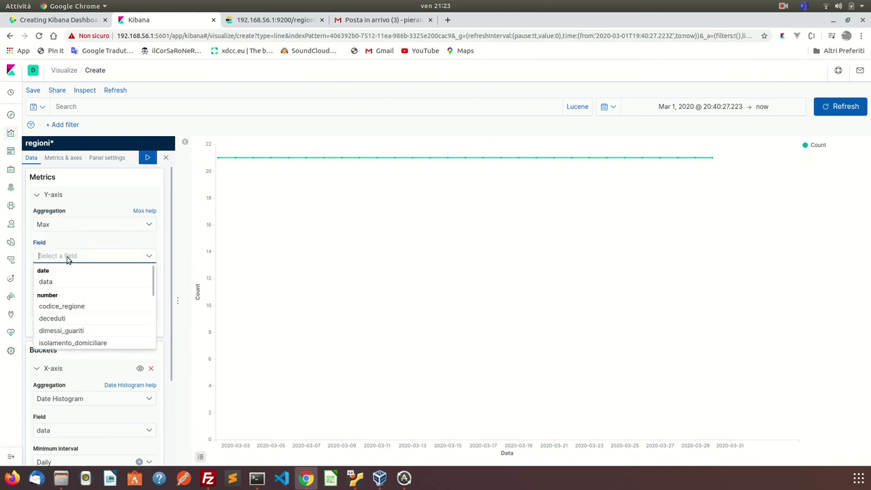
scroll(67, 329, "down", 5)
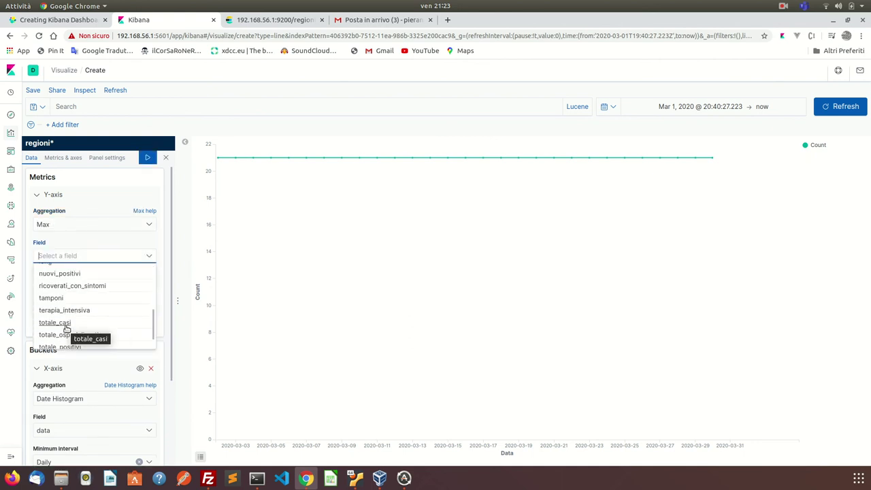
left_click(60, 300)
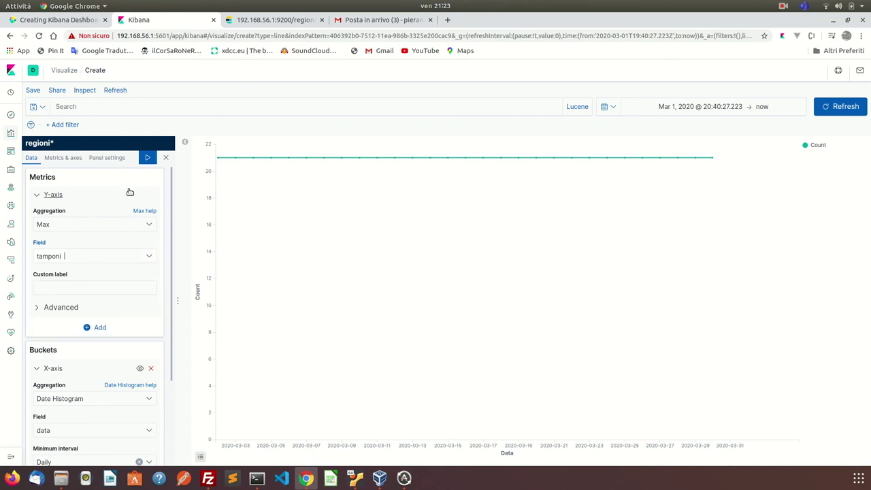
left_click(147, 159)
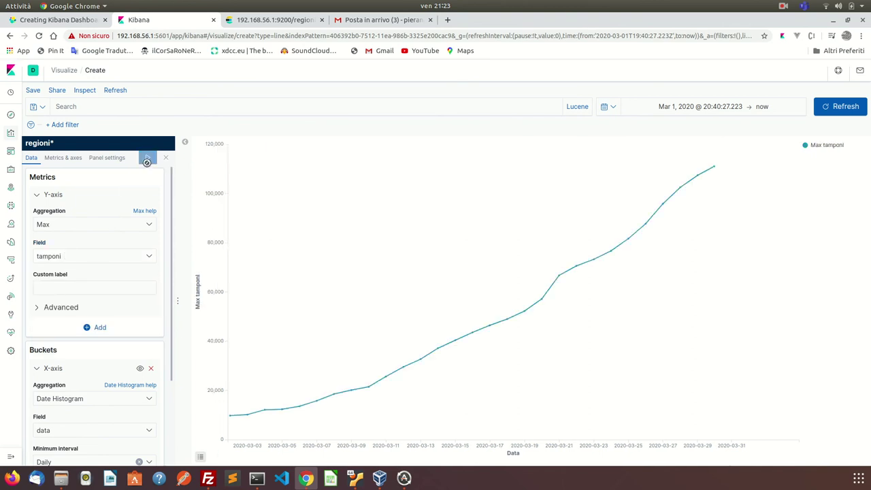
Give the Y-axis metric the custom label "Tamponi" and update the chart
scroll(122, 320, "down", 1)
left_click(96, 252)
type("Tamponi")
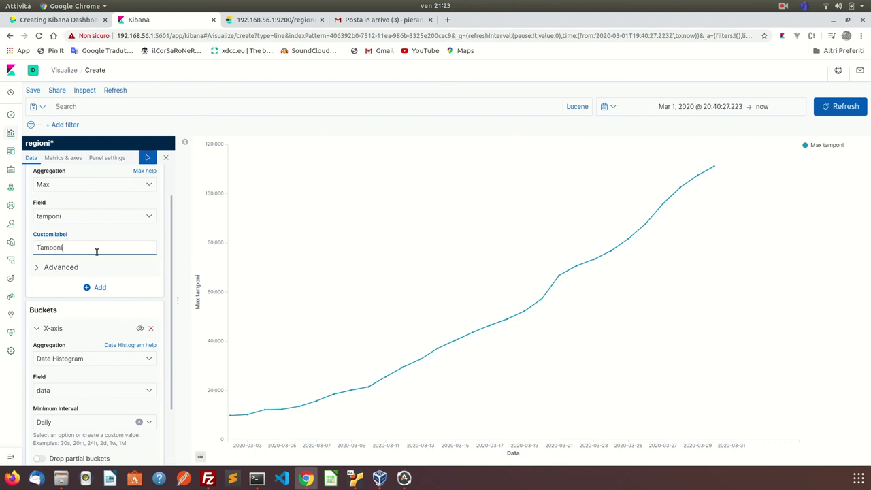
left_click(148, 159)
scroll(129, 306, "down", 2)
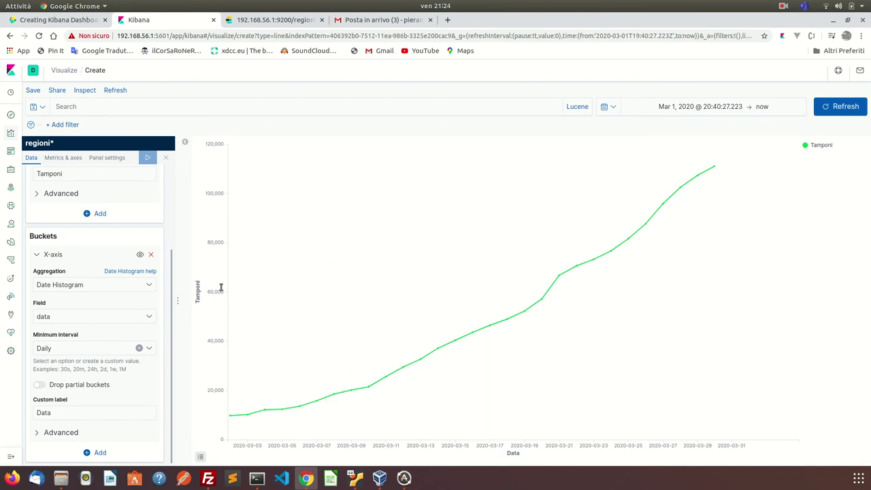
left_click(84, 102)
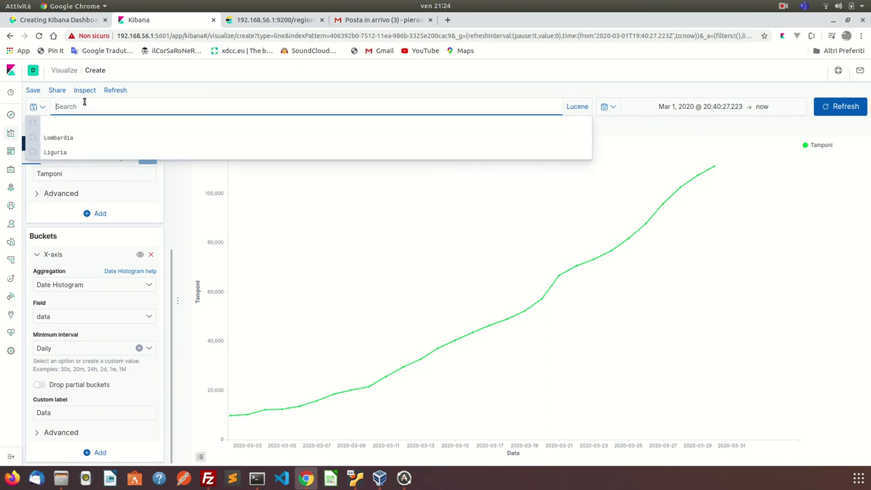
type("Lo")
key("BackSpace")
key("BackSpace")
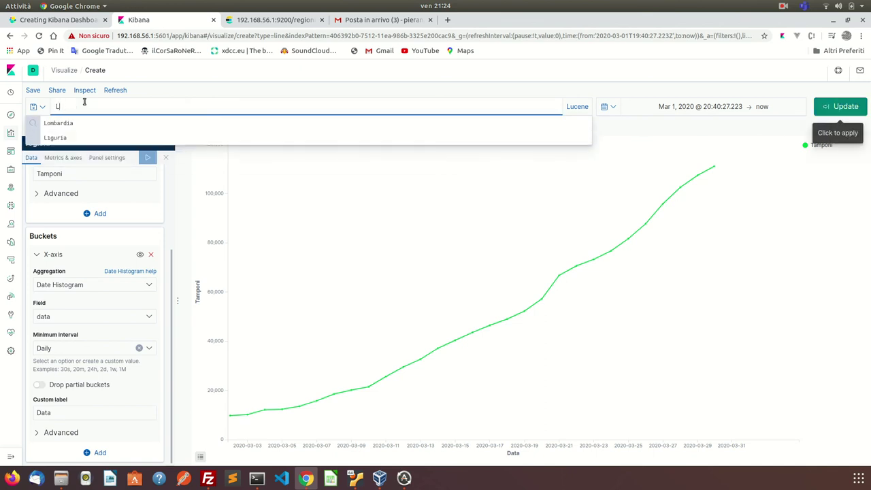
left_click(101, 406)
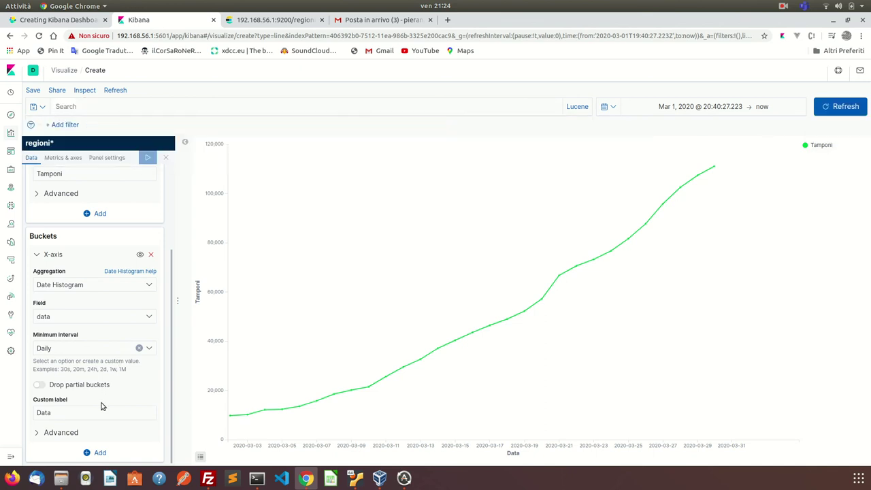
Add a Split series sub-bucket to the line chart with Filters as its sub aggregation
scroll(109, 390, "up", 3)
scroll(109, 391, "down", 3)
left_click(102, 451)
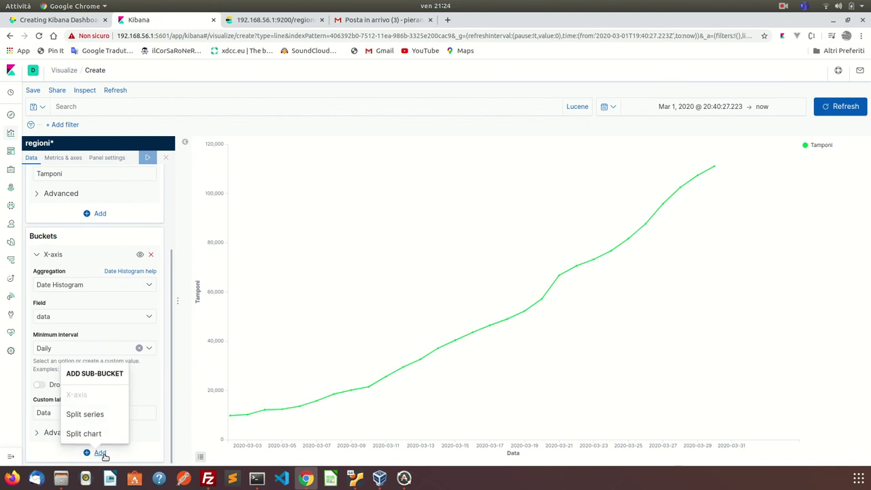
left_click(86, 413)
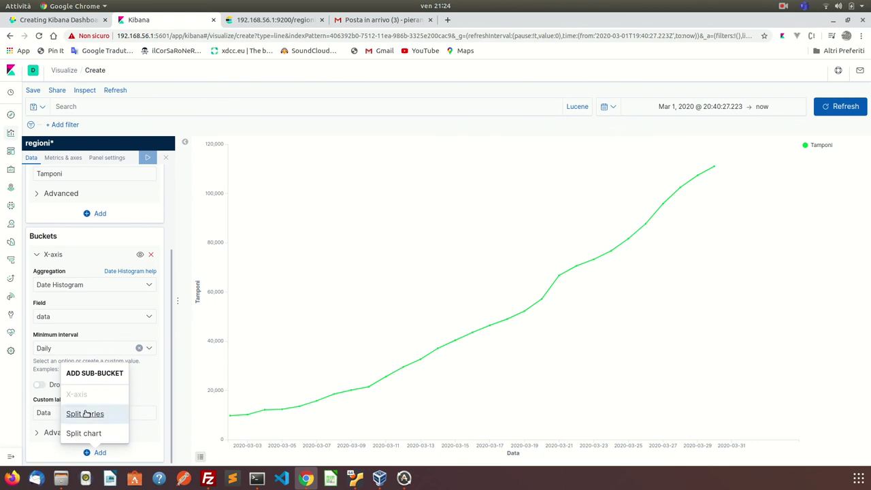
scroll(86, 411, "down", 2)
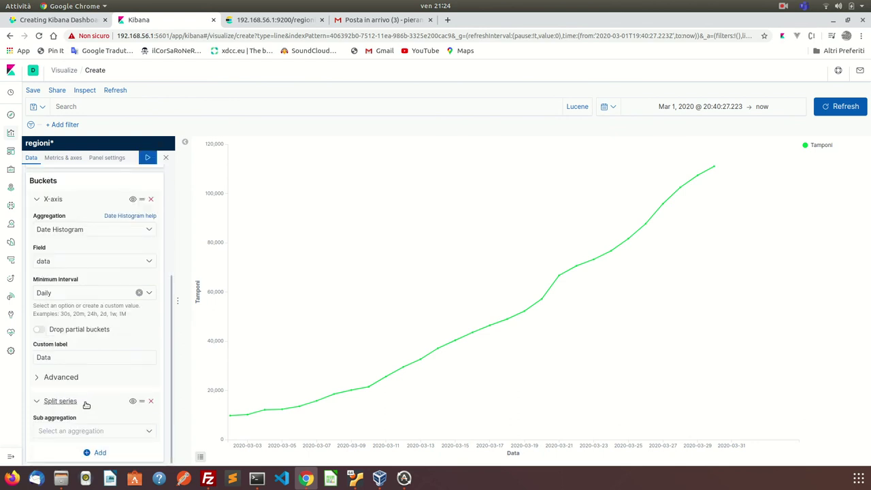
left_click(81, 431)
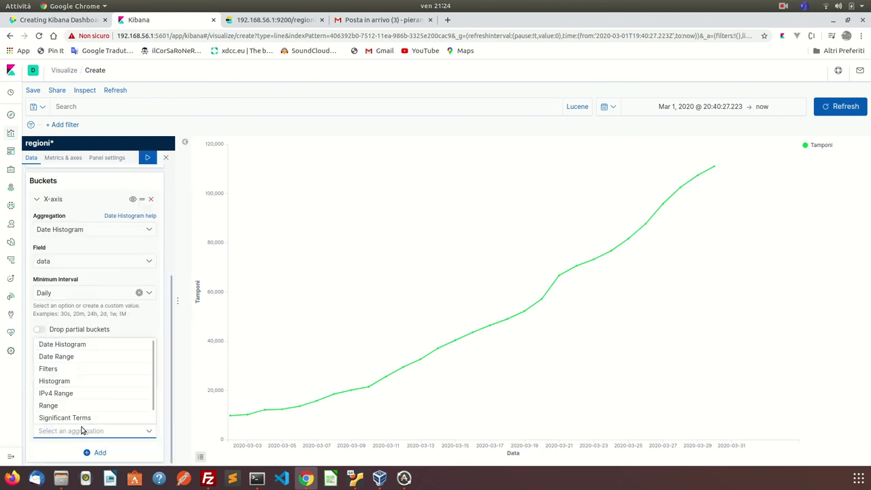
scroll(85, 392, "down", 1)
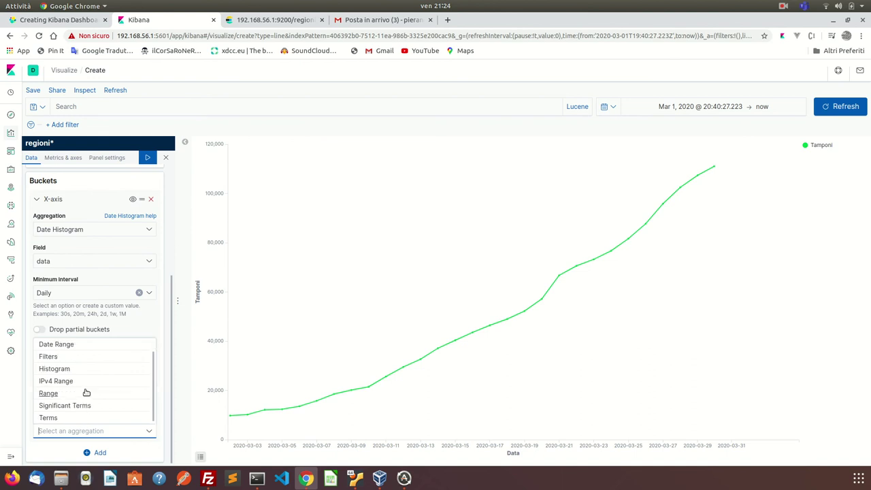
scroll(63, 385, "up", 1)
scroll(63, 385, "up", 1)
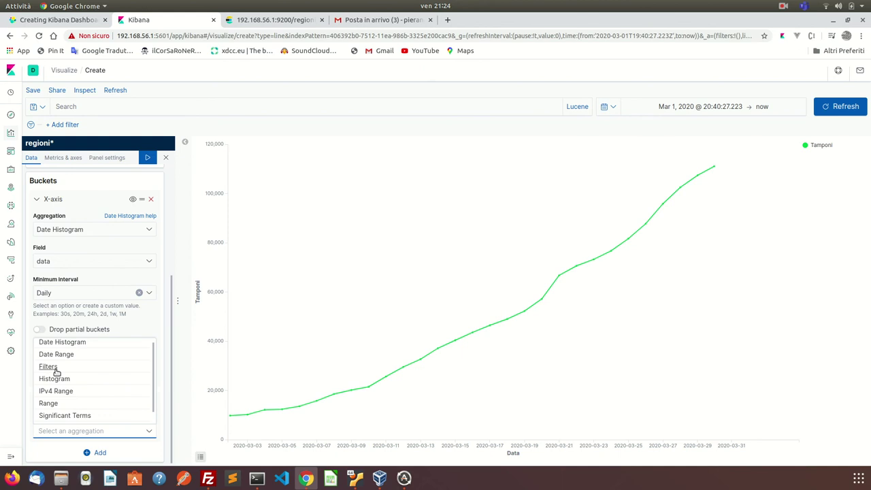
left_click(54, 367)
scroll(107, 384, "down", 2)
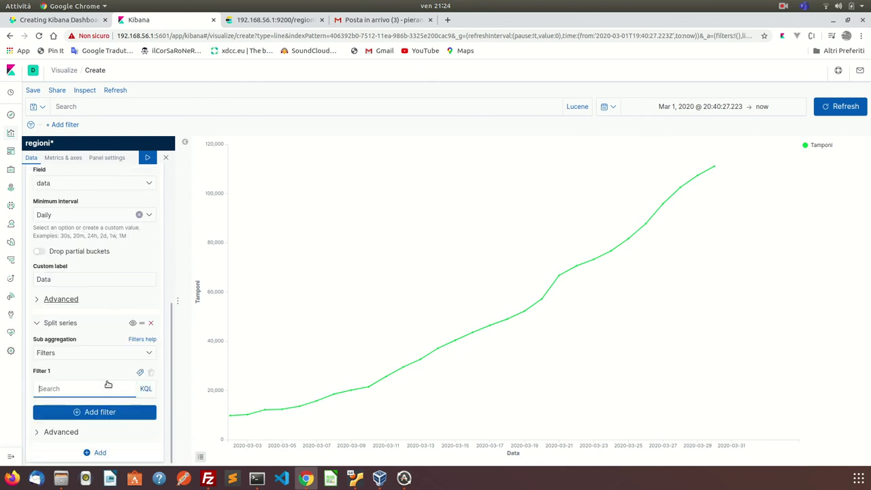
Set Filter 1 of the split series to denominazione_regione : "Lombardia" and apply it to the chart
left_click(102, 388)
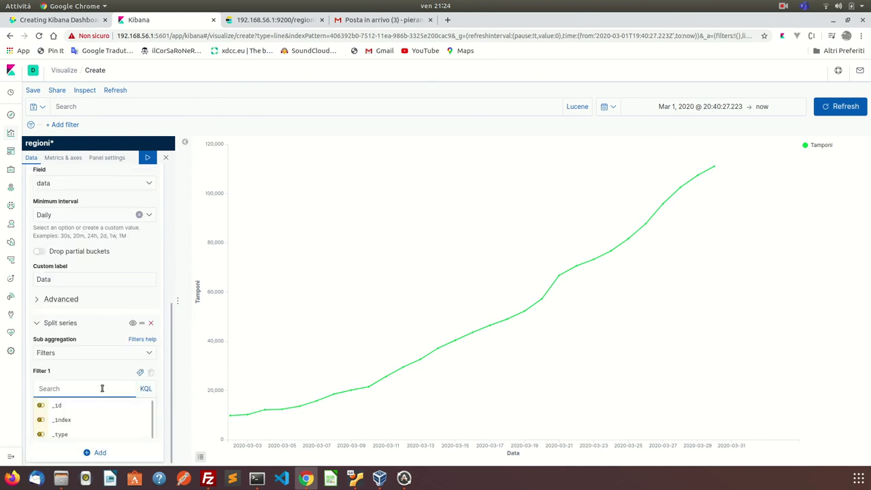
scroll(99, 429, "down", 5)
scroll(99, 429, "up", 2)
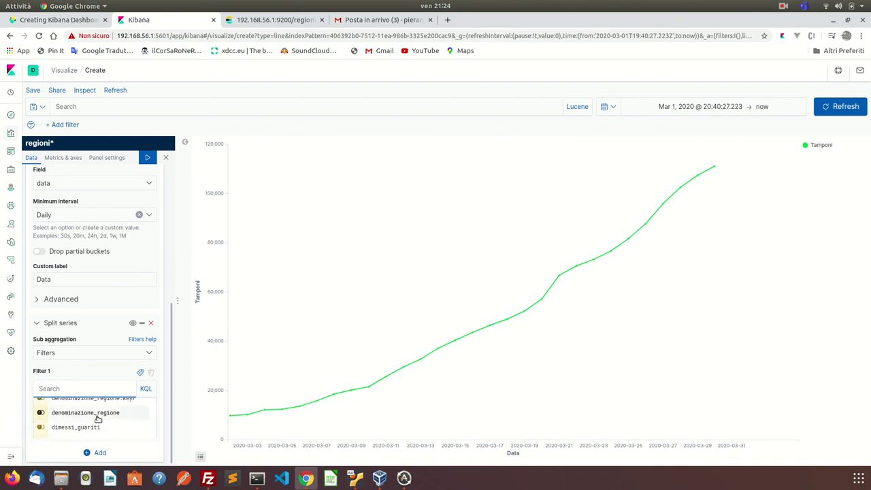
left_click(98, 416)
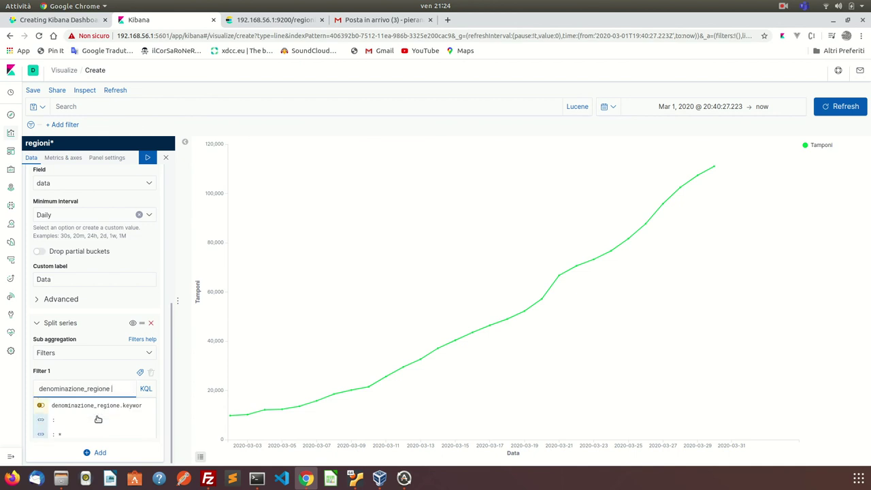
left_click(41, 422)
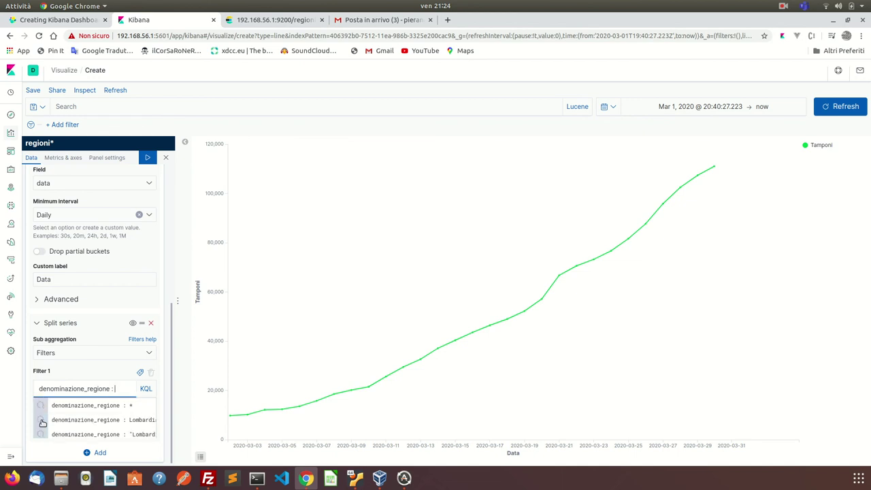
left_click(143, 435)
double_click(119, 386)
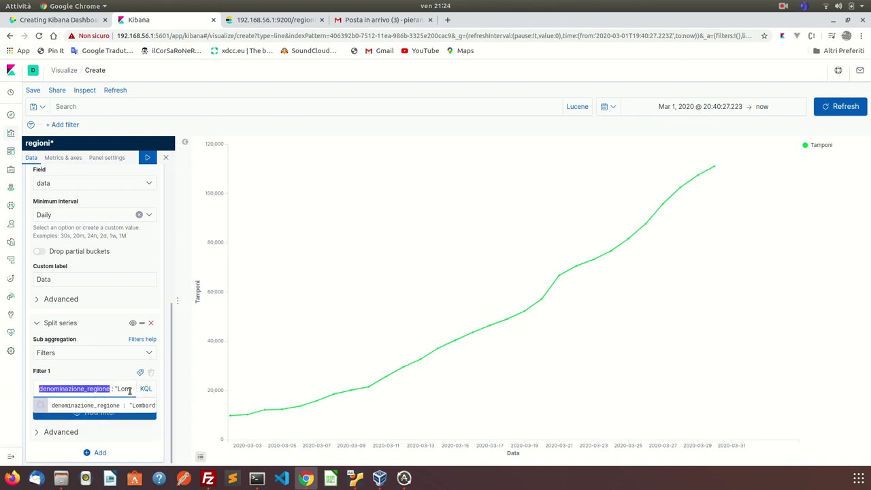
left_click(135, 403)
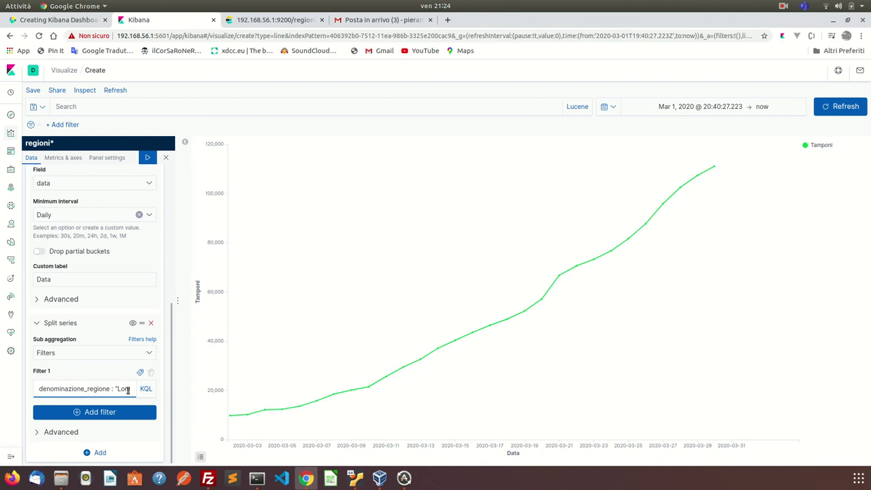
left_click(127, 388)
double_click(126, 389)
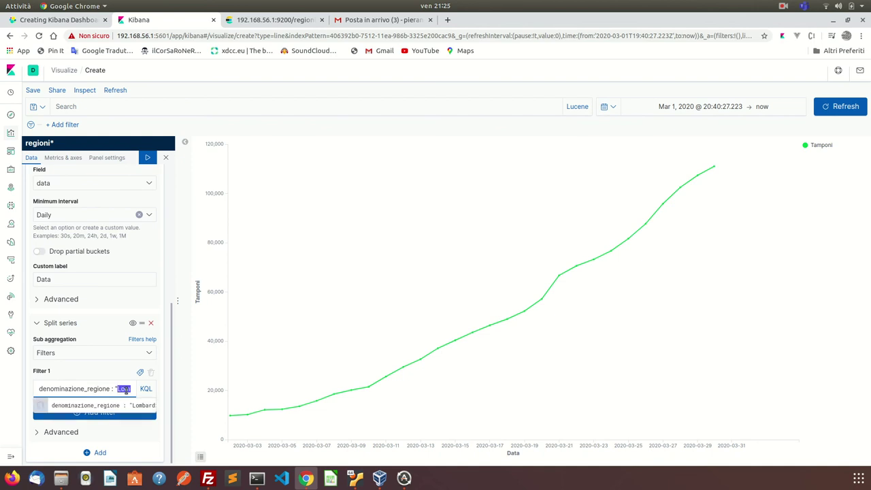
left_click(147, 158)
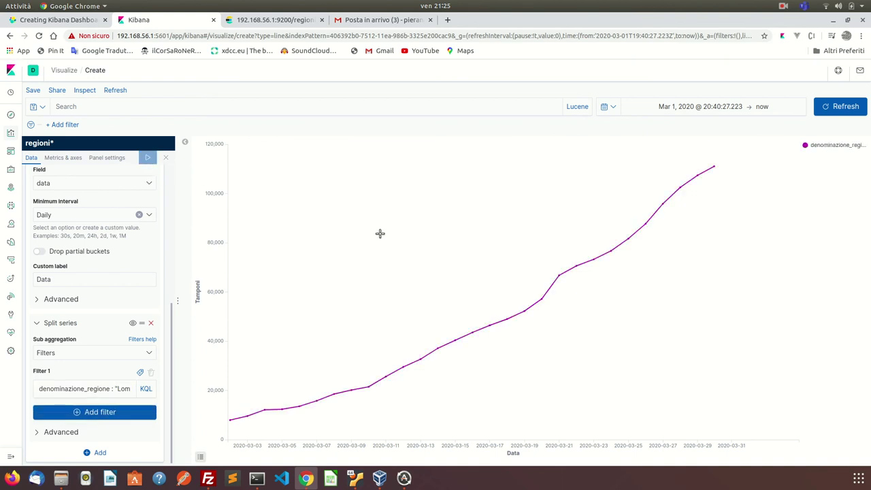
mouse_move(714, 168)
mouse_move(559, 276)
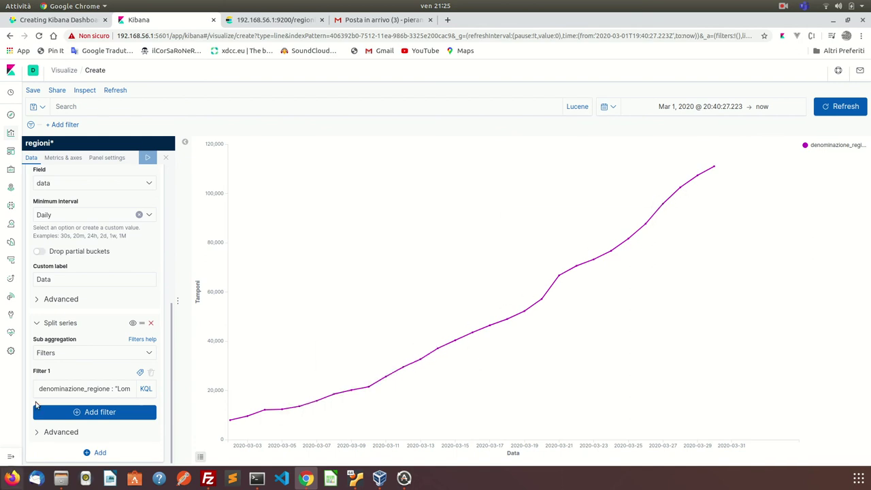
Change the region in Filter 1 to "Puglia" and update the chart
left_click(122, 386)
triple_click(121, 387)
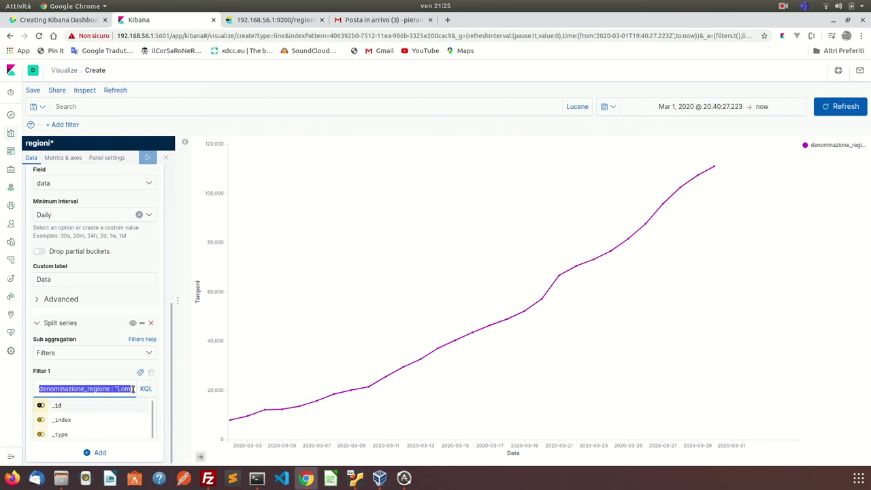
double_click(127, 388)
key("BackSpace")
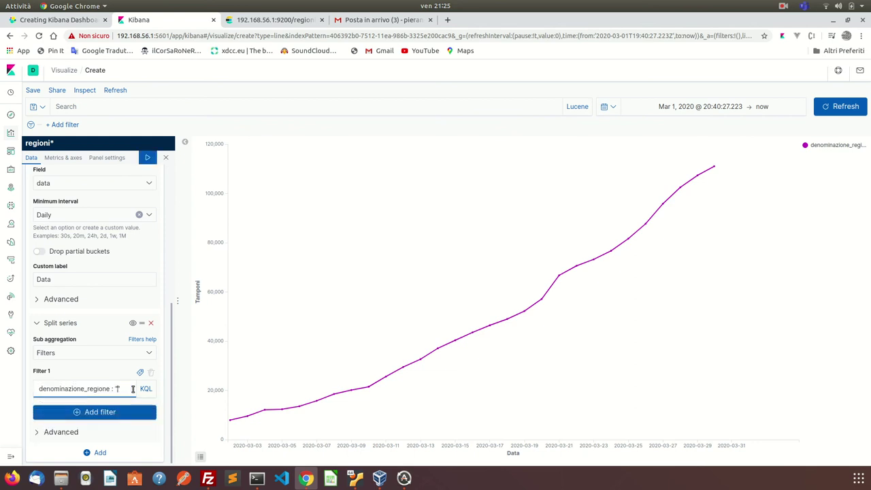
type("Puglia")
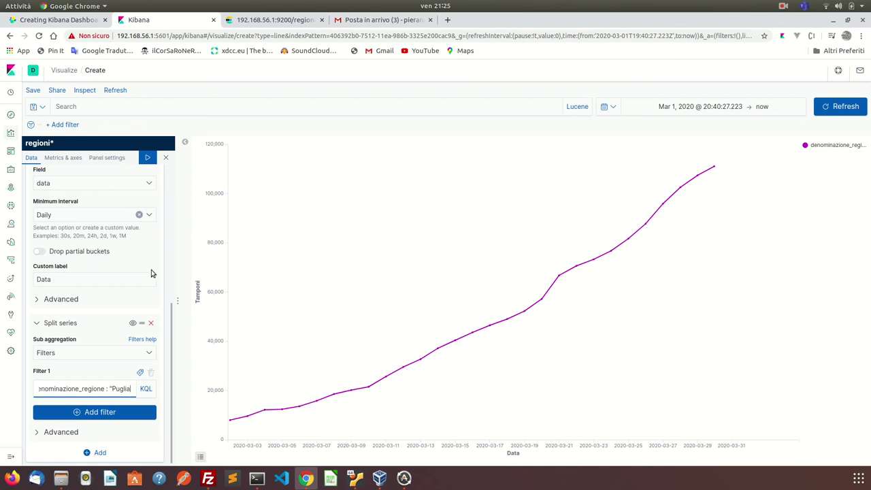
triple_click(130, 387)
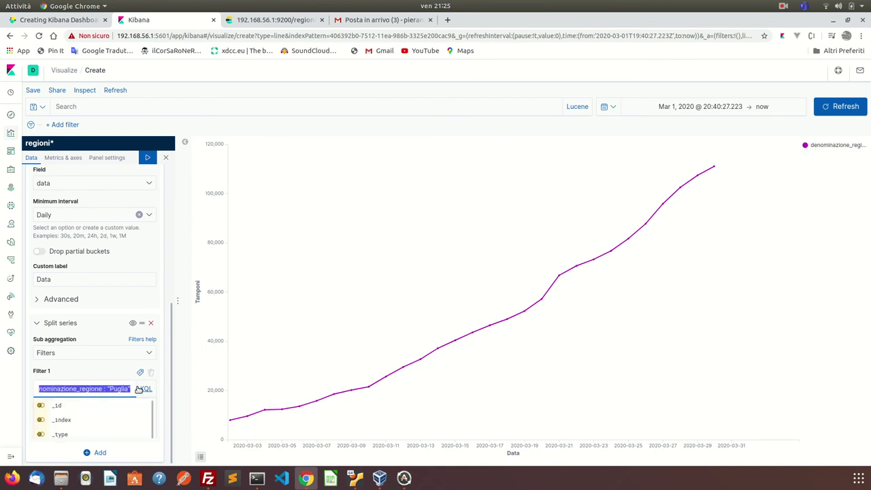
left_click(122, 385)
left_click(147, 157)
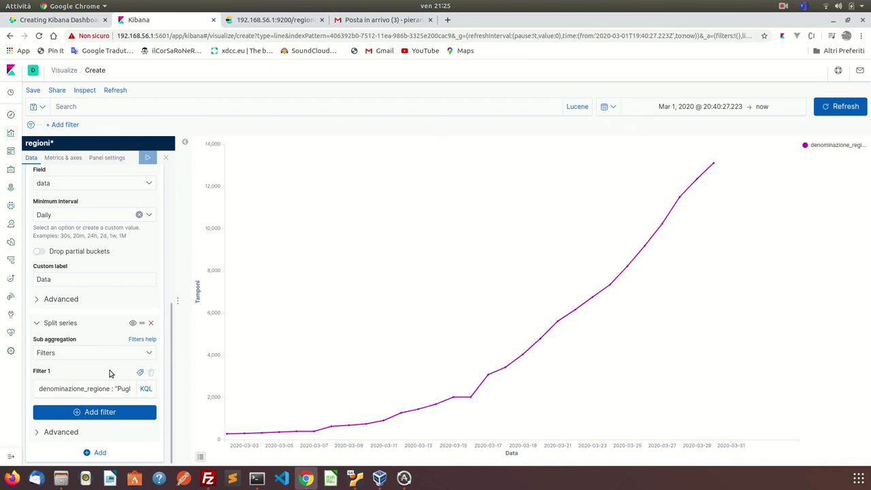
mouse_move(490, 376)
Switch the split series sub aggregation to Date Range on the data field, from now-2w/w to now, and apply it
left_click(62, 433)
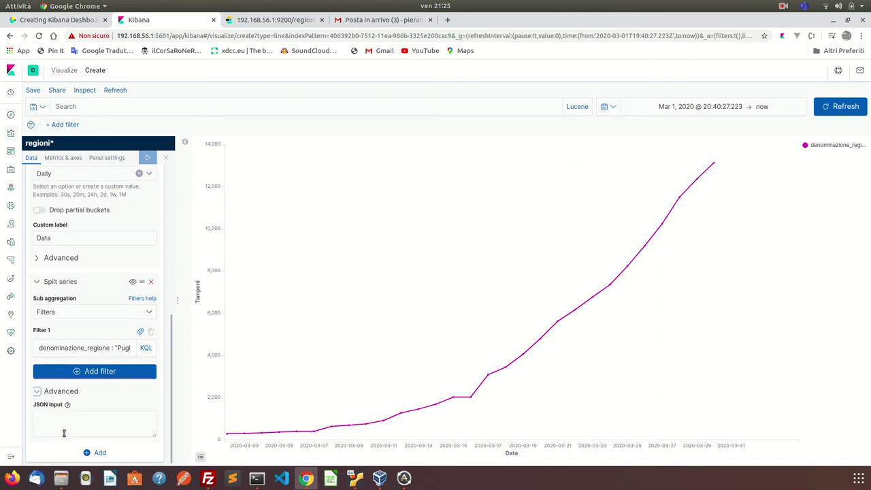
left_click(61, 392)
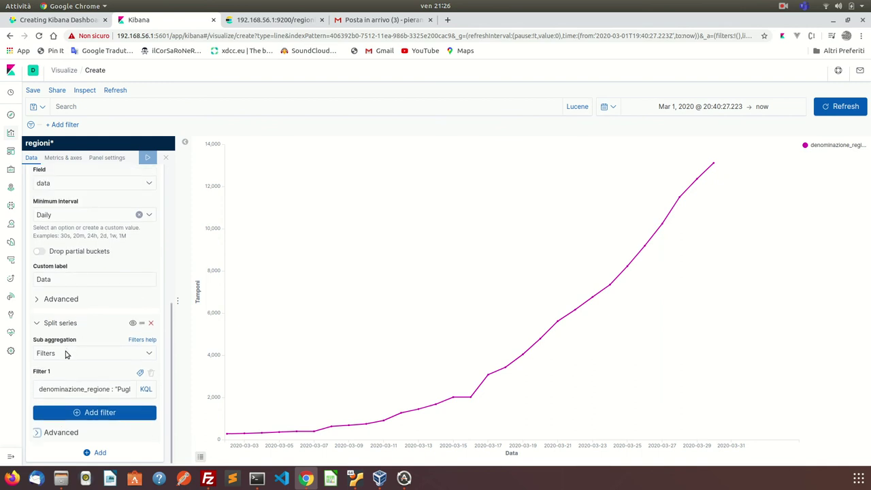
left_click(66, 353)
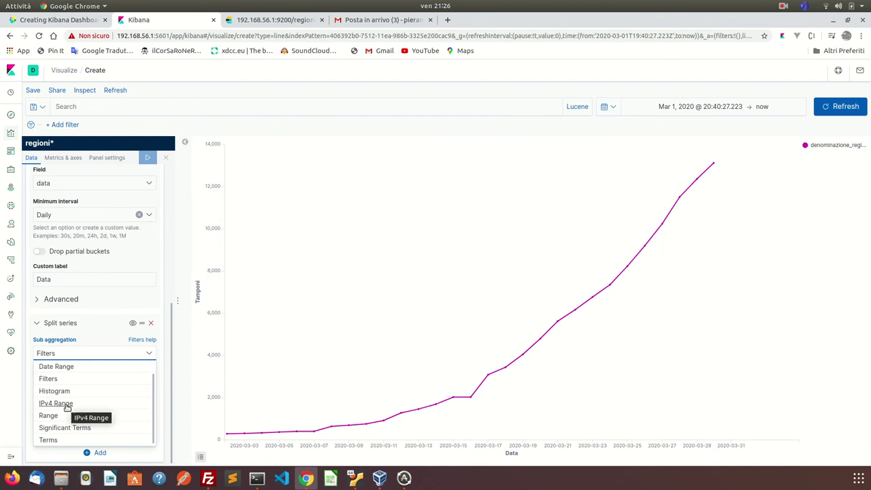
scroll(68, 406, "up", 1)
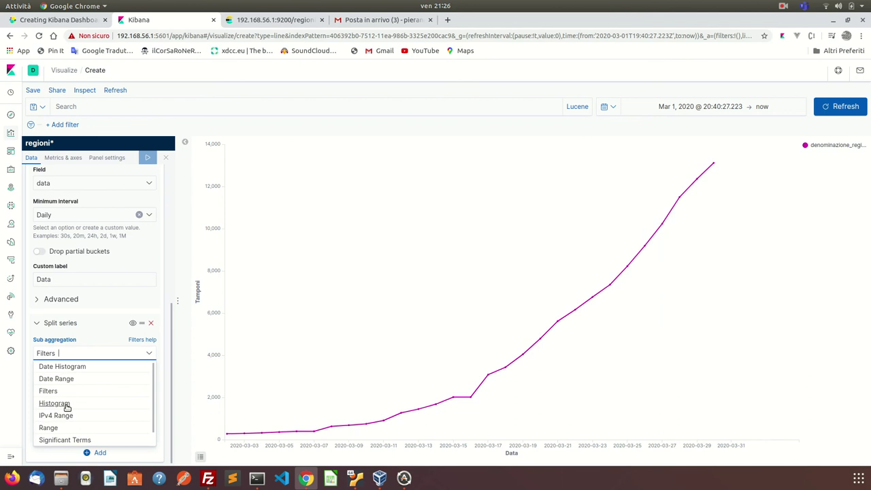
left_click(66, 379)
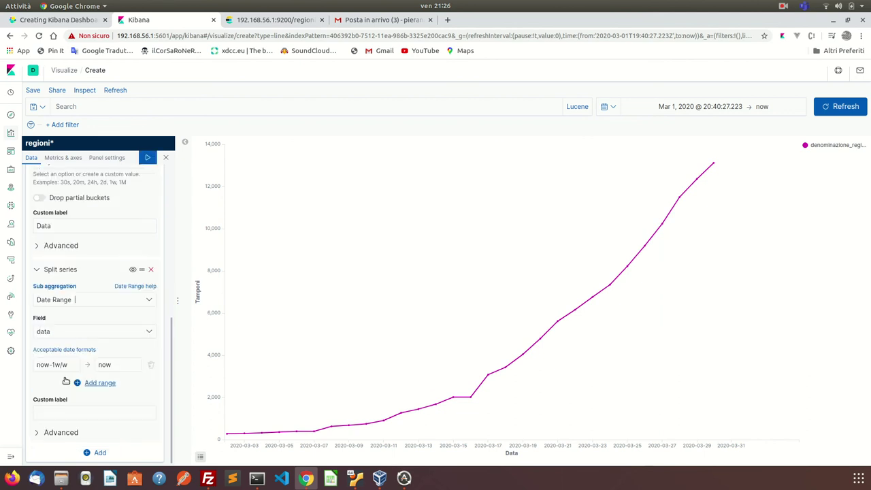
left_click(56, 363)
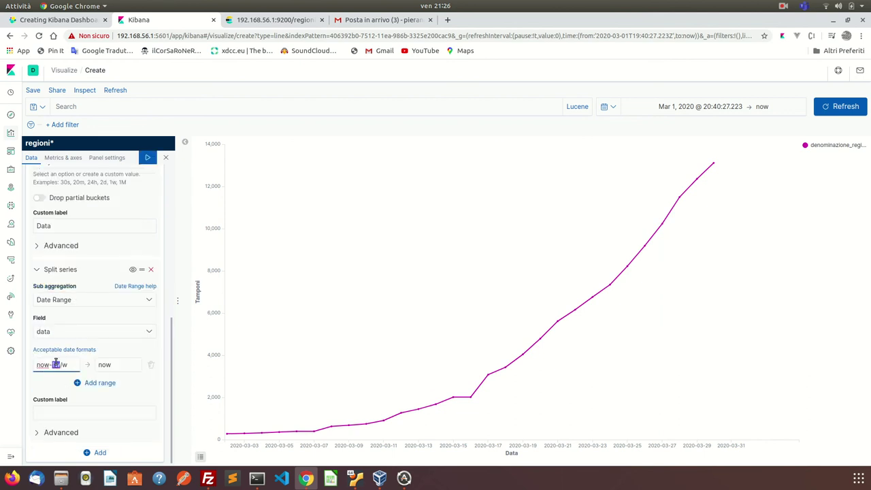
left_click(116, 366)
triple_click(65, 365)
left_click(58, 366)
left_click(146, 158)
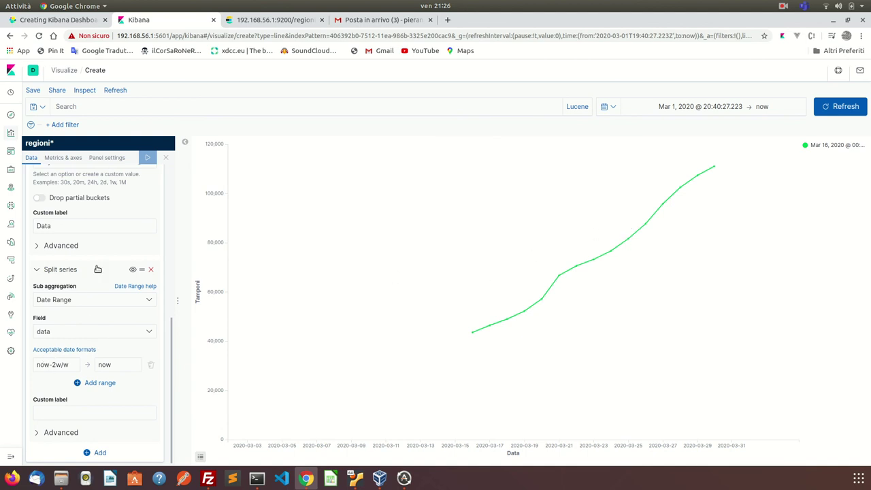
scroll(115, 245, "up", 10)
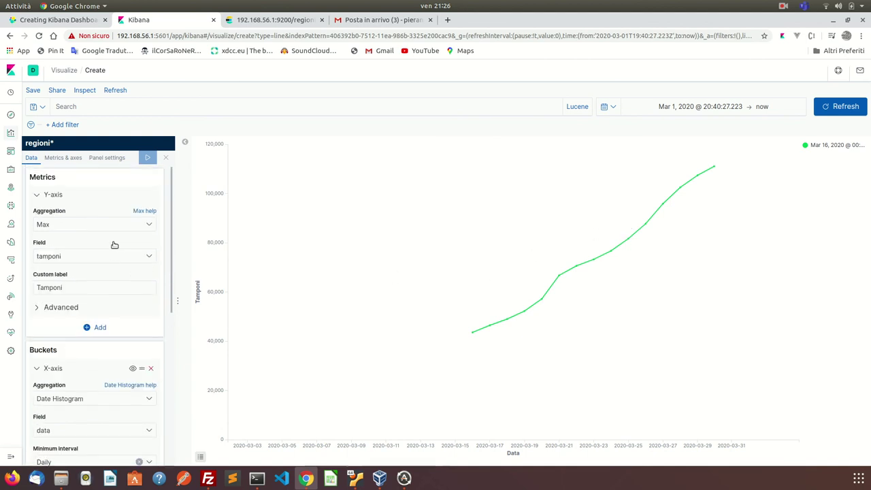
left_click(71, 157)
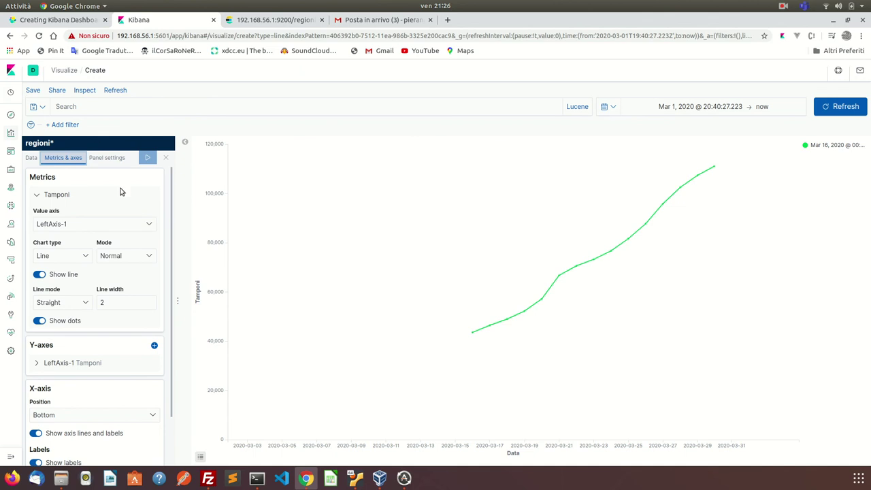
scroll(116, 366, "down", 2)
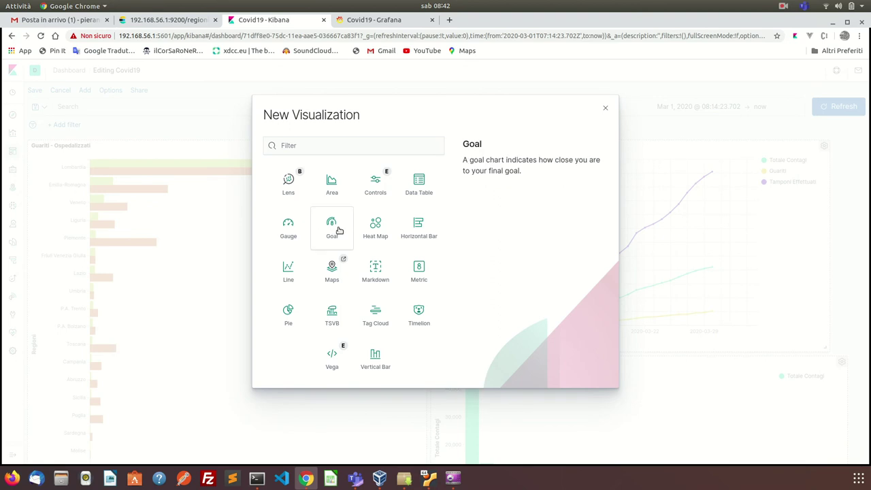
Create a Goal visualization from the regioni* index and add a Split group bucket to it
left_click(332, 227)
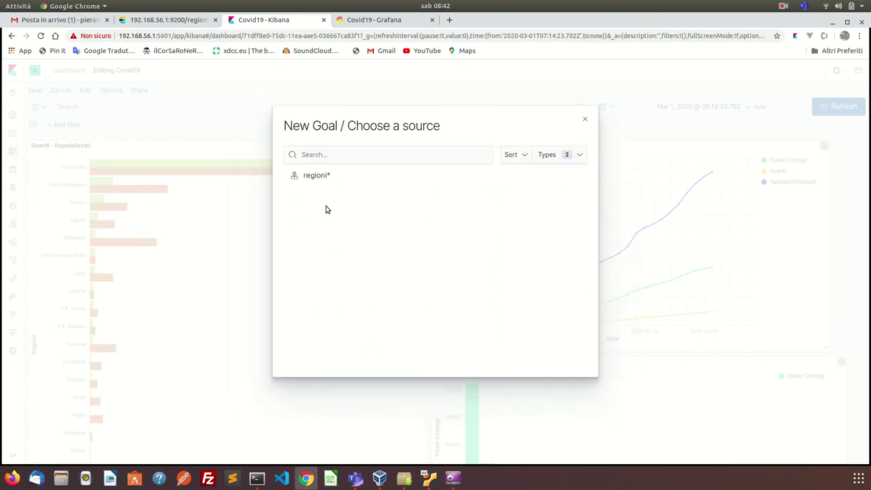
left_click(316, 175)
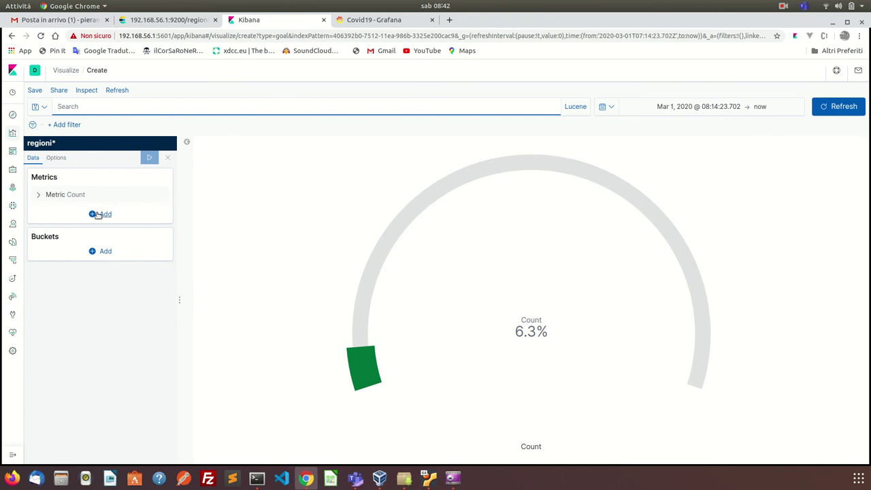
left_click(104, 251)
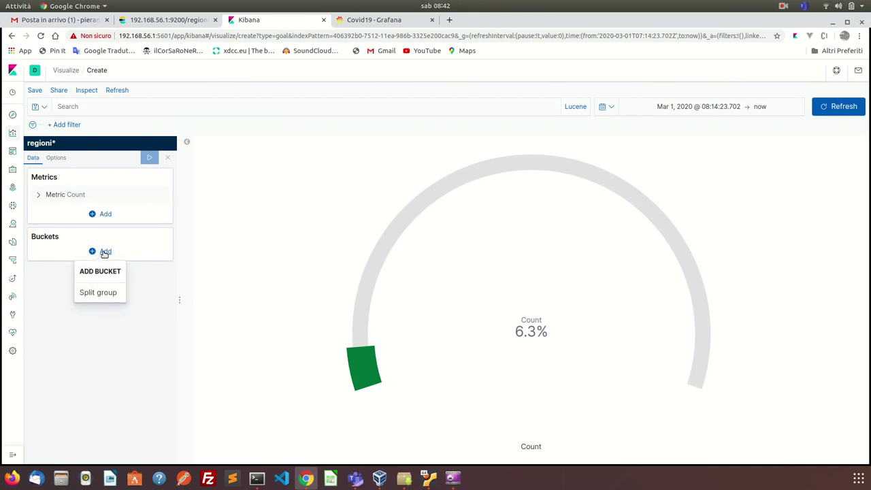
left_click(99, 293)
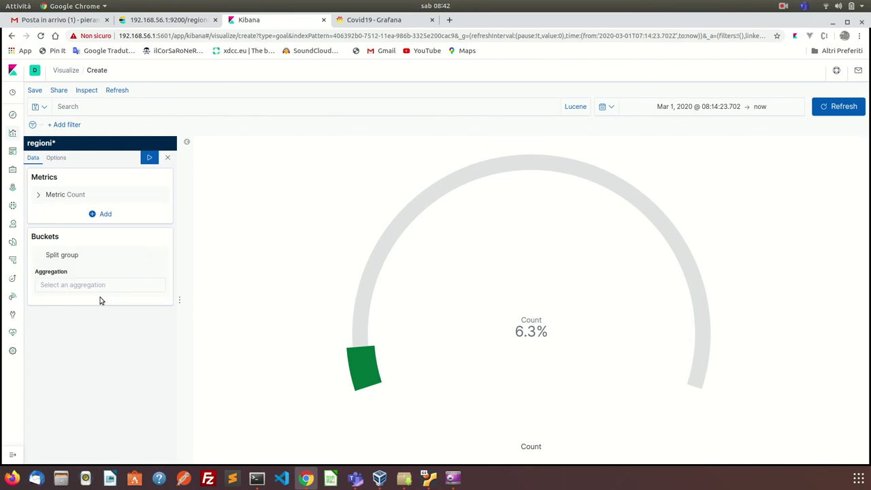
Set the split group's aggregation to Date Histogram on the data field
left_click(93, 289)
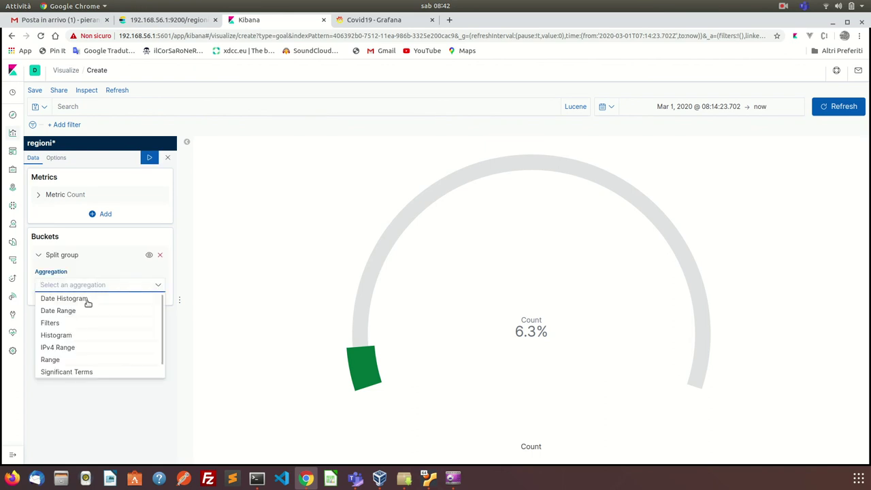
scroll(68, 376, "down", 1)
scroll(62, 332, "up", 1)
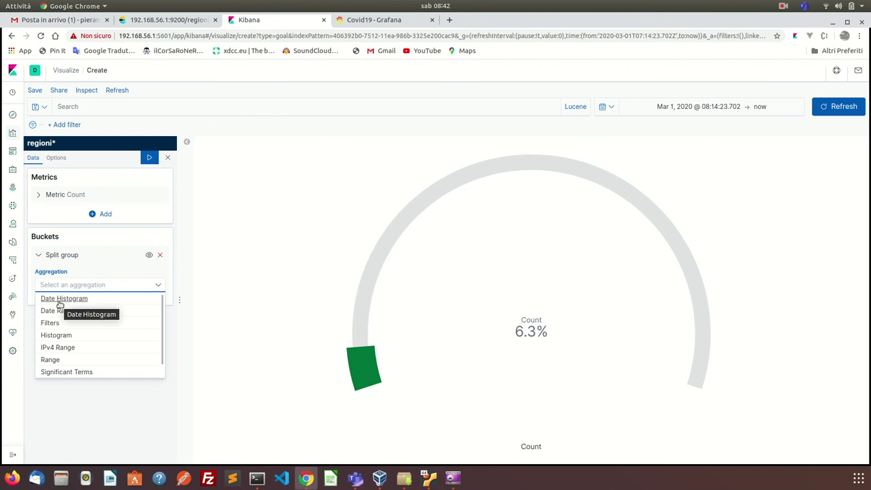
left_click(59, 303)
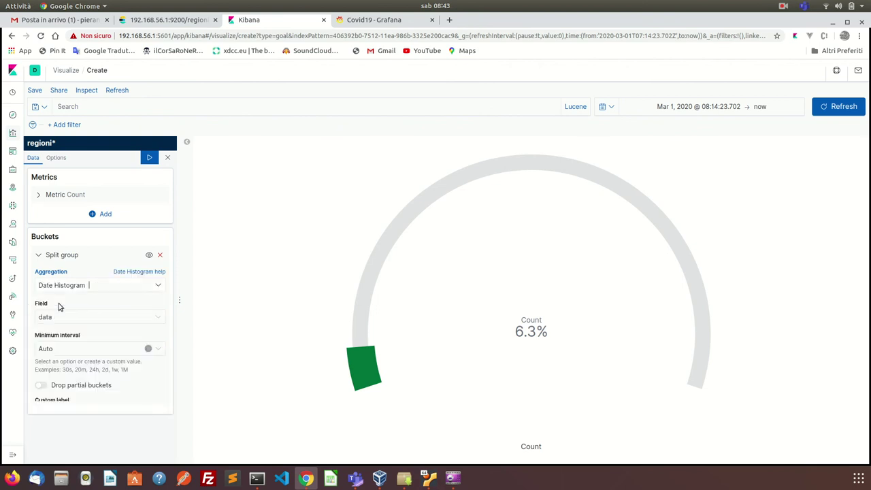
left_click(77, 347)
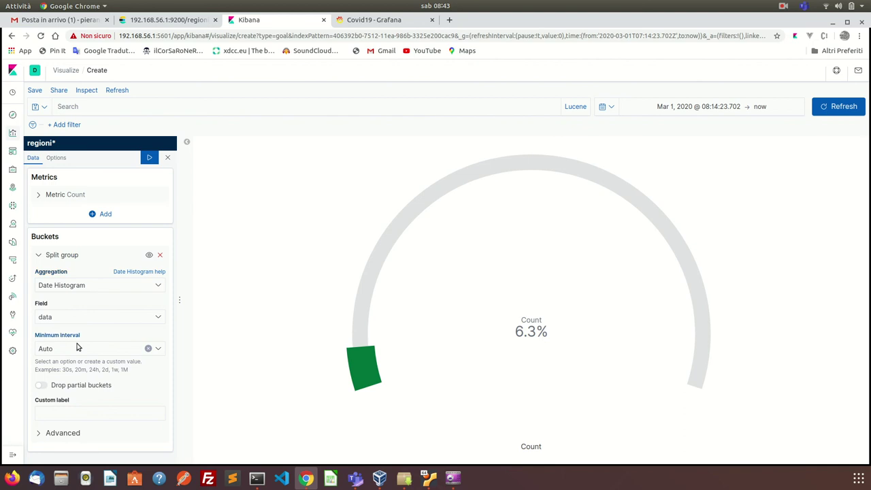
left_click(80, 323)
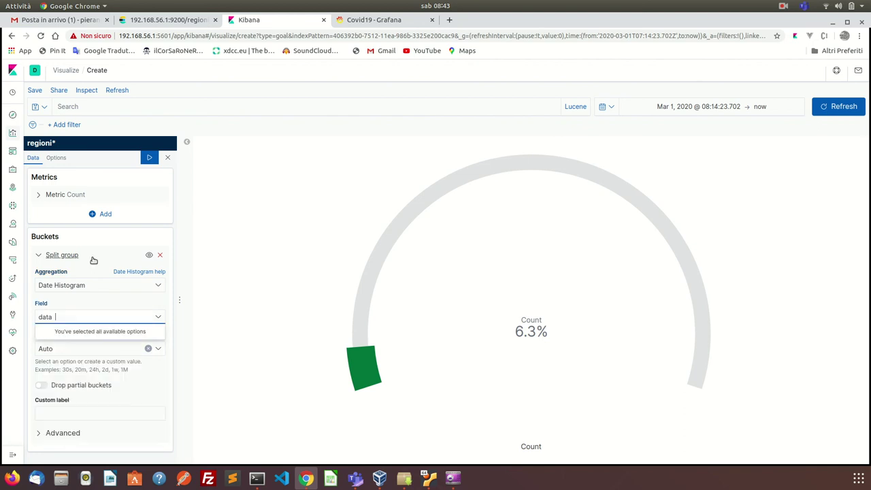
Switch the split group's aggregation to Terms on the data field with size 1 and apply it to the chart
left_click(86, 285)
scroll(79, 345, "down", 1)
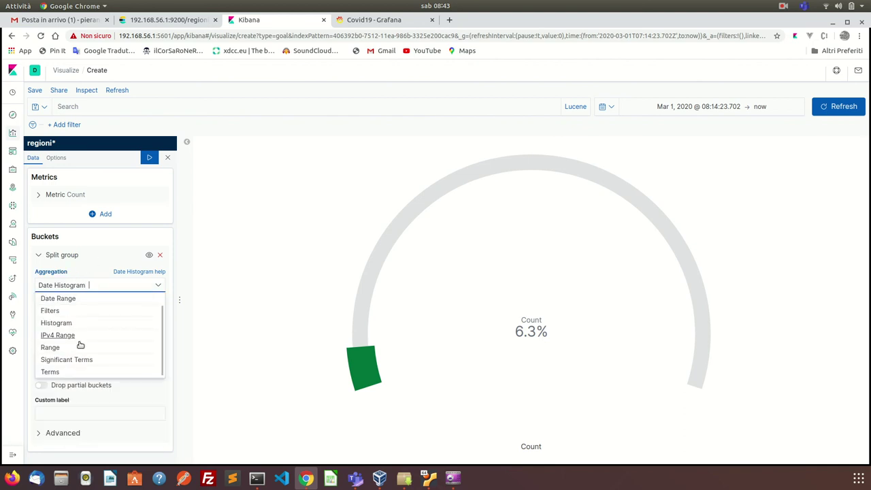
left_click(53, 371)
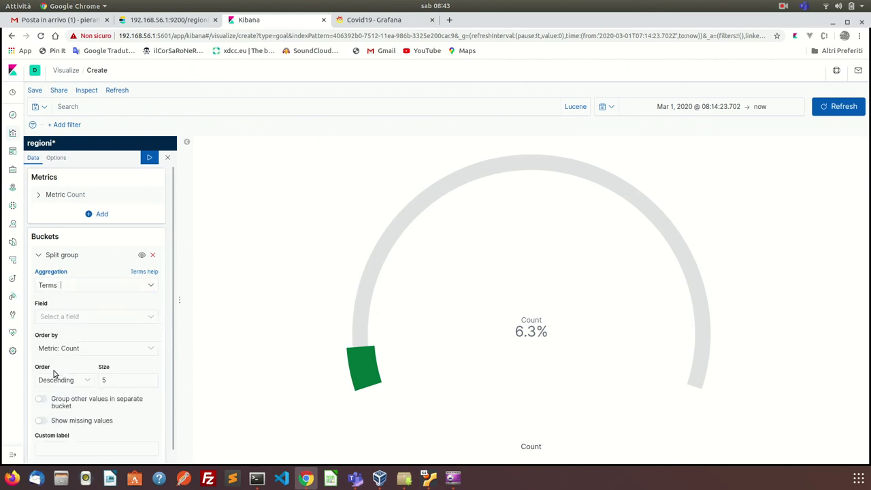
left_click(82, 317)
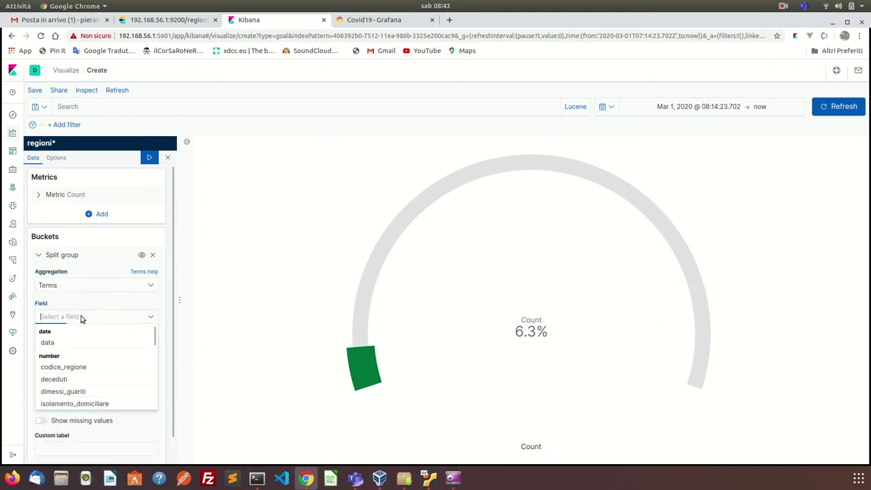
left_click(64, 345)
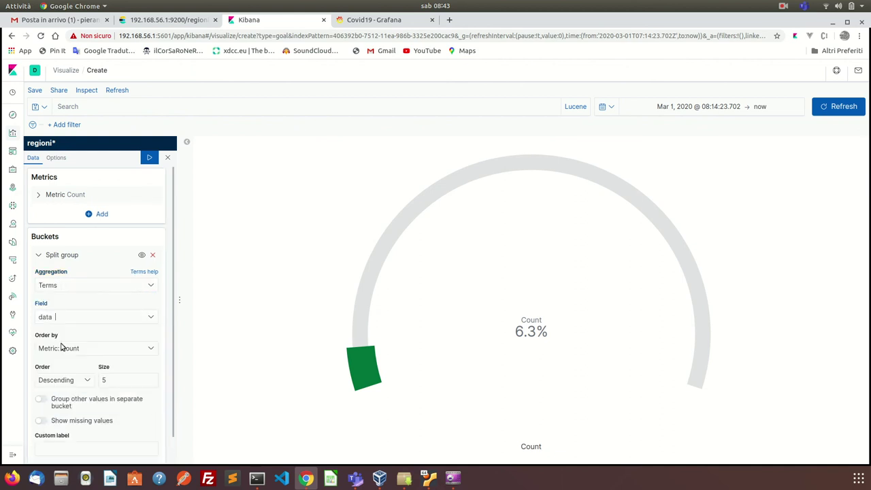
scroll(80, 389, "down", 1)
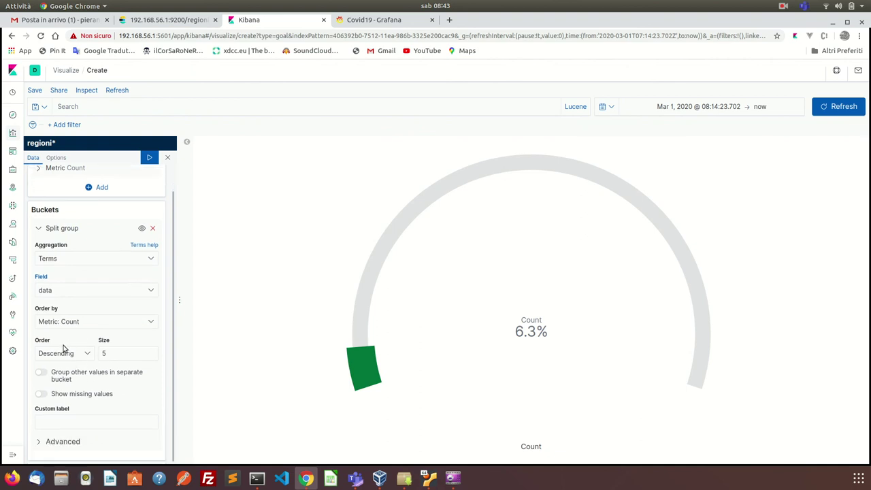
left_click(115, 355)
left_click(148, 160)
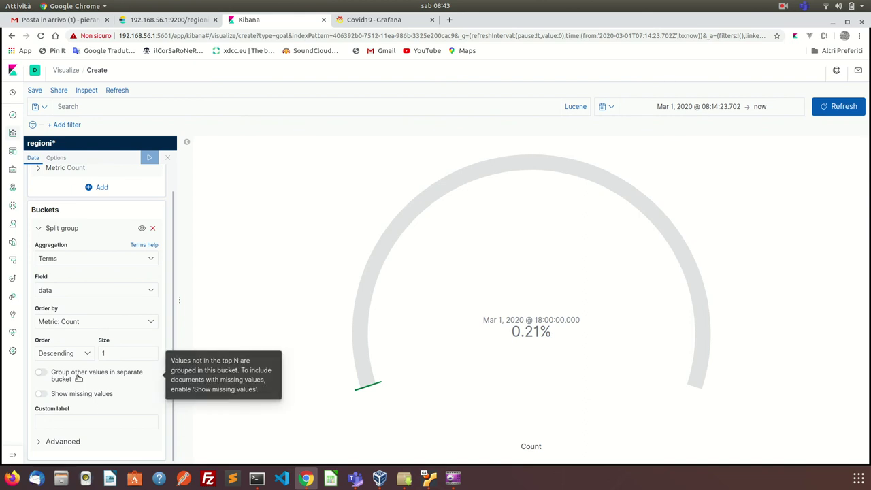
Change the goal chart's metric aggregation to Max
scroll(78, 378, "up", 1)
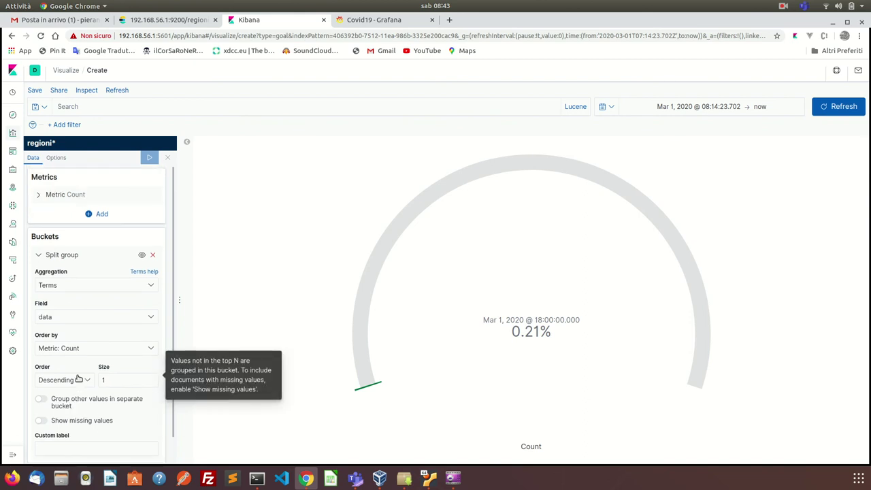
left_click(74, 195)
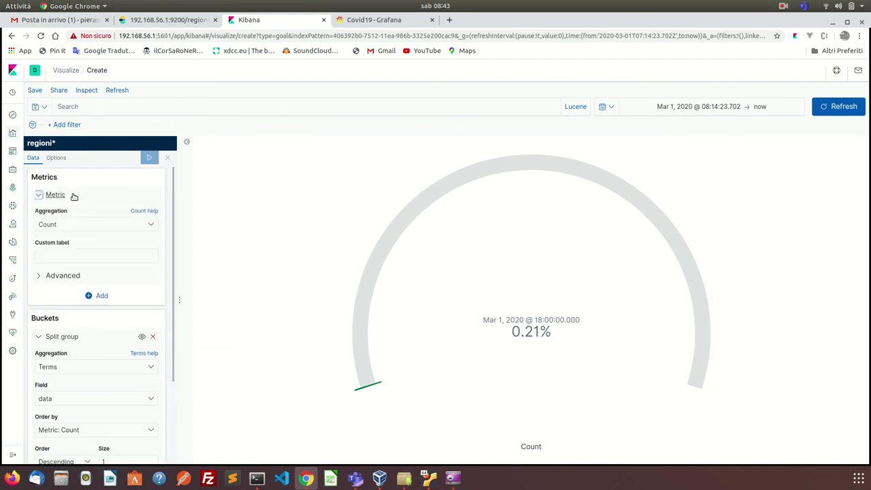
left_click(64, 225)
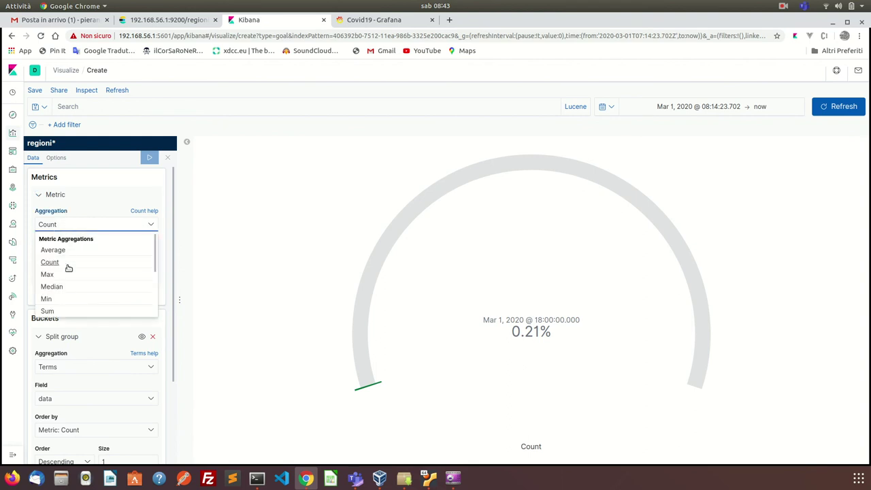
scroll(68, 269, "down", 3)
scroll(67, 270, "up", 4)
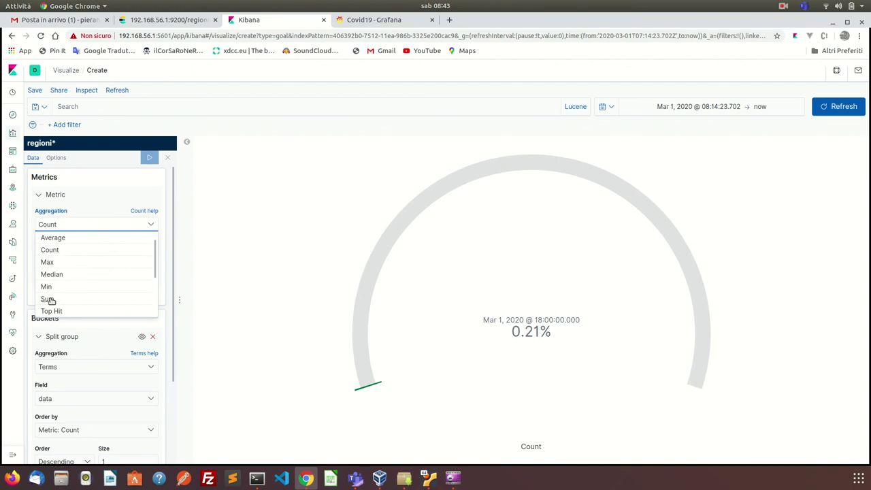
left_click(52, 263)
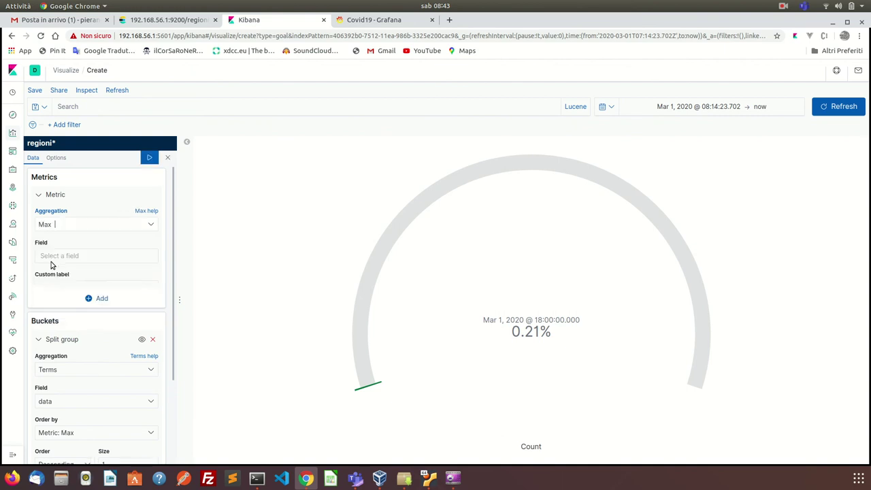
Choose tamponi as the metric field and update the goal chart
left_click(56, 261)
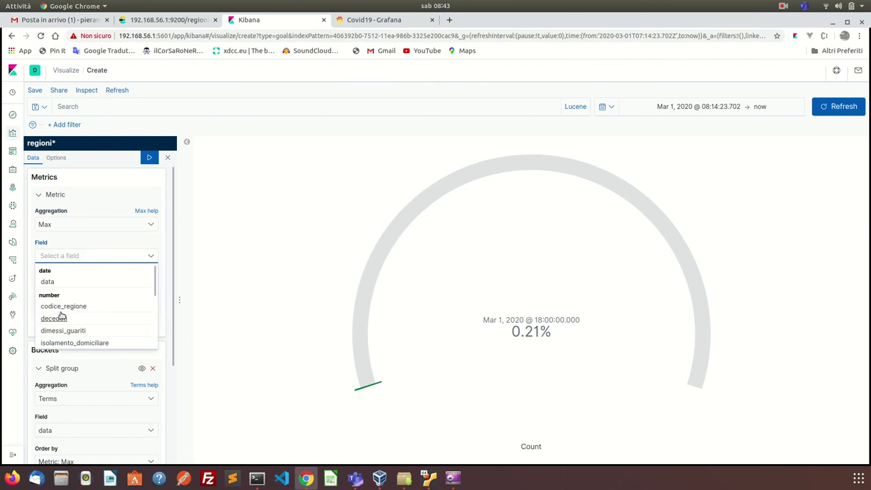
scroll(60, 313, "down", 5)
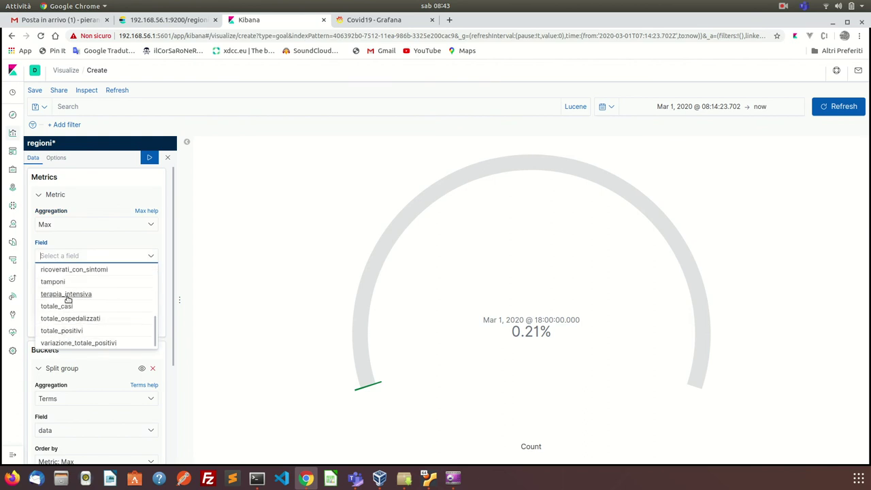
scroll(68, 299, "up", 5)
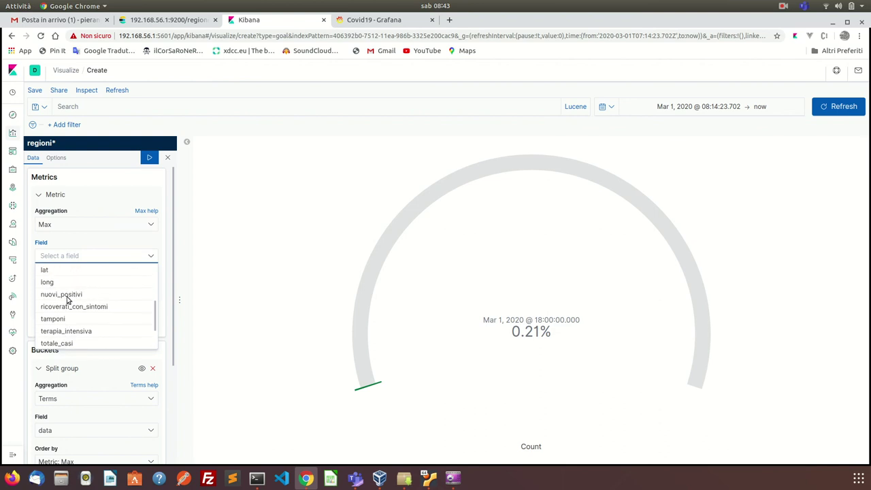
scroll(68, 299, "up", 2)
scroll(68, 300, "down", 5)
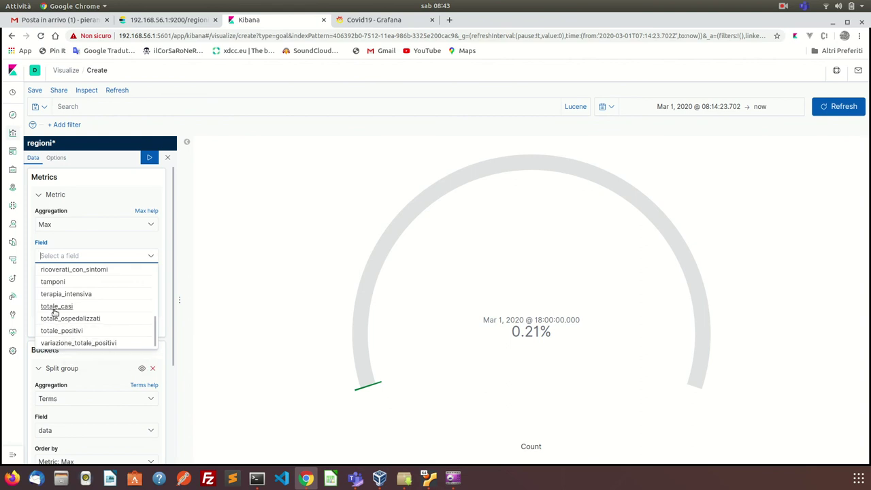
scroll(55, 312, "up", 1)
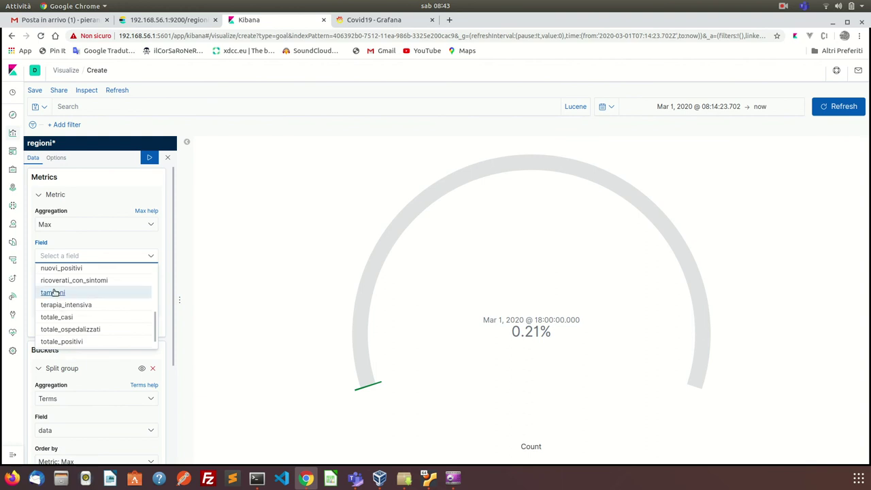
left_click(55, 291)
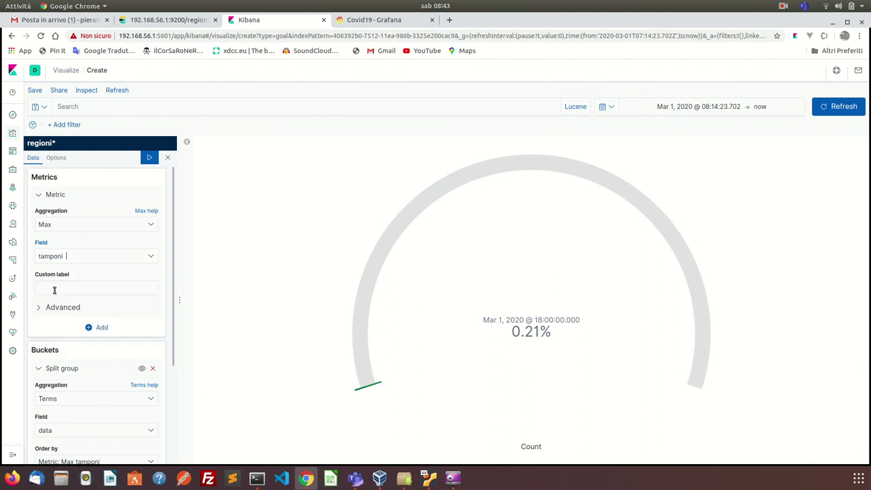
left_click(151, 158)
left_click(151, 158)
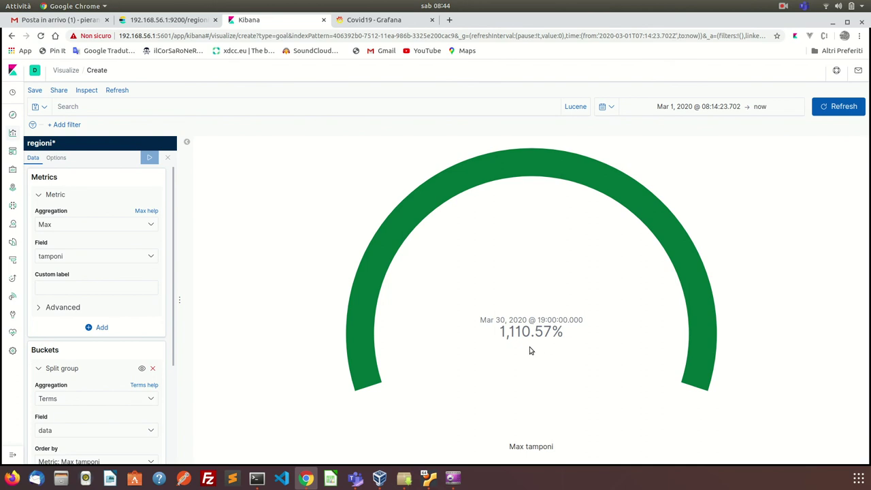
Turn off Percentage mode for the gauge and apply the change
left_click(57, 158)
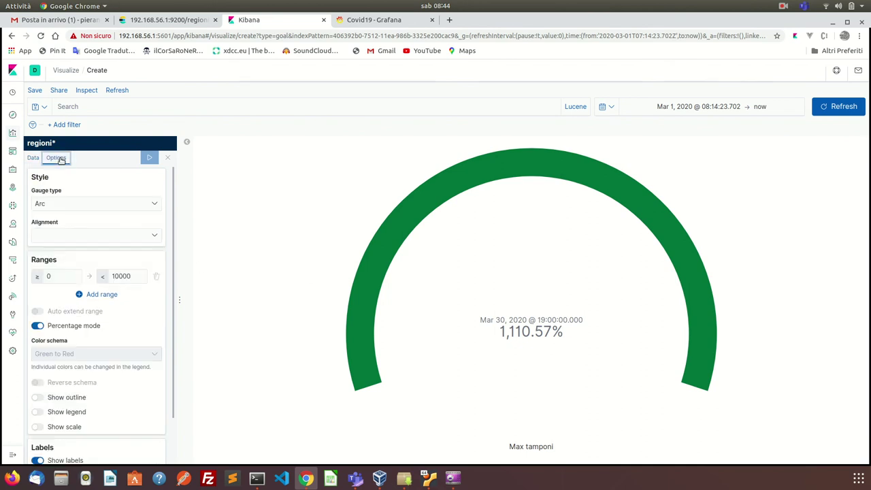
left_click(37, 327)
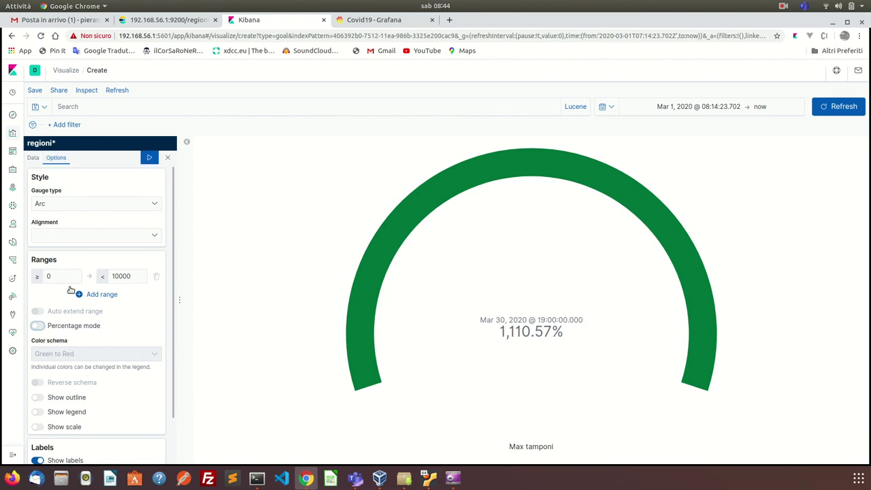
left_click(149, 160)
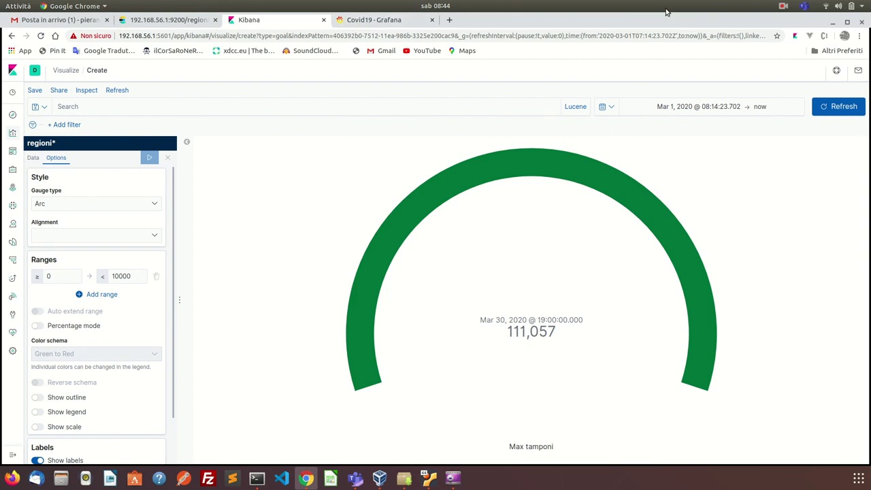
left_click(782, 6)
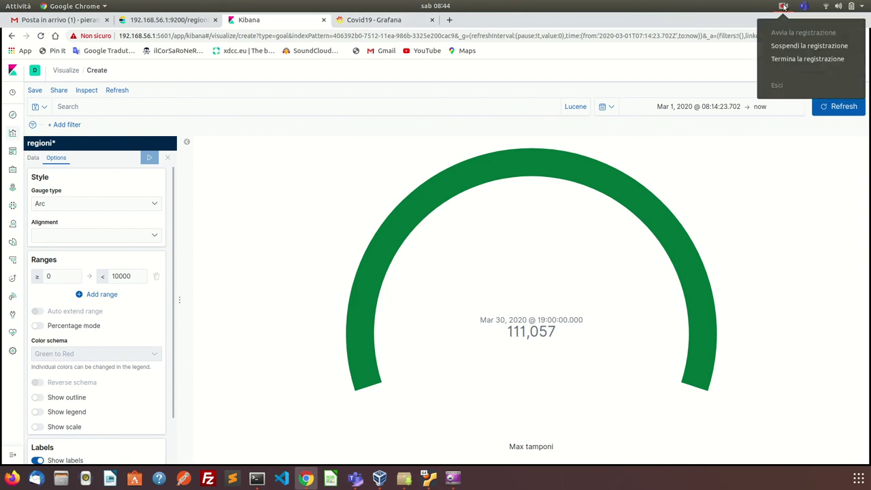
left_click(786, 46)
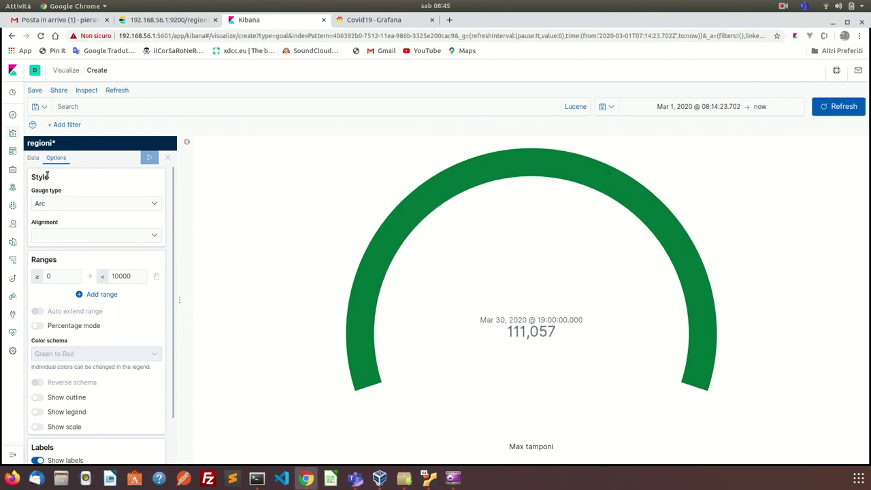
Change the goal chart's metric to the Sum of tamponi and apply it to the chart
left_click(33, 158)
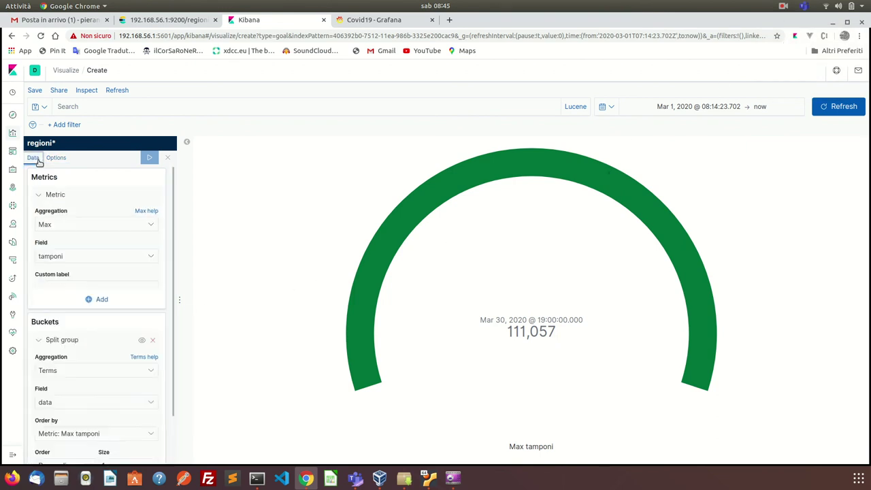
left_click(85, 223)
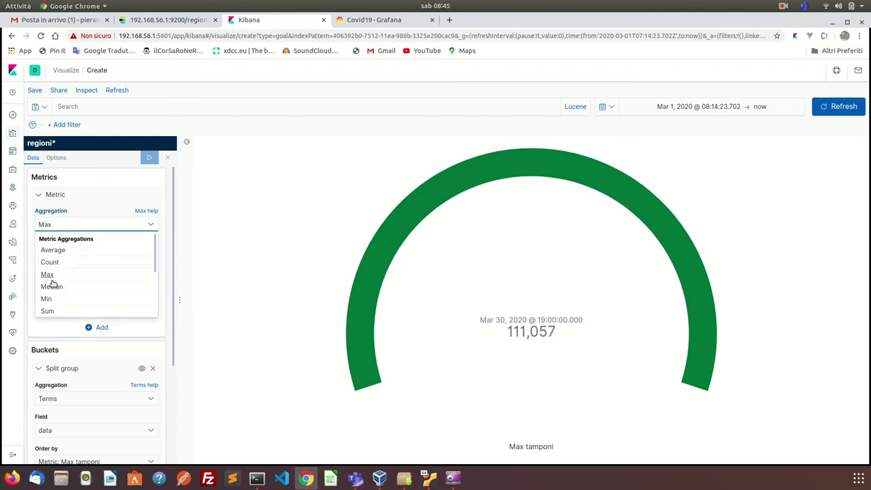
left_click(47, 311)
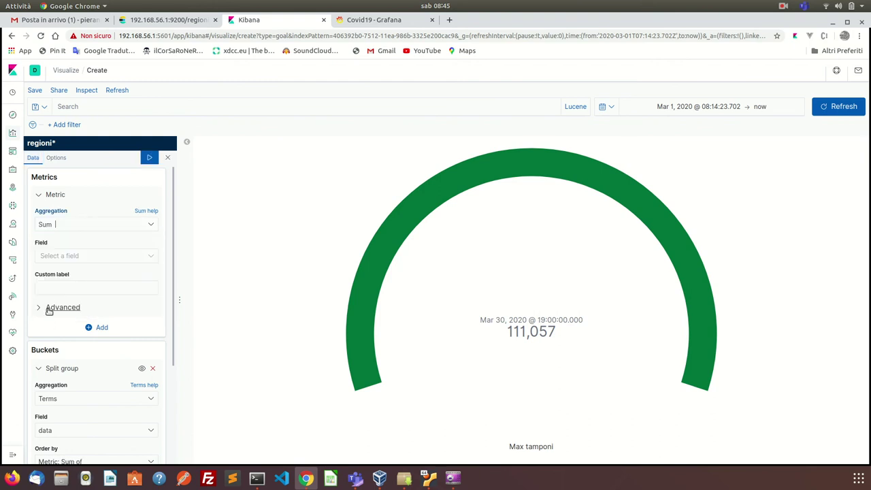
left_click(72, 256)
scroll(61, 332, "down", 3)
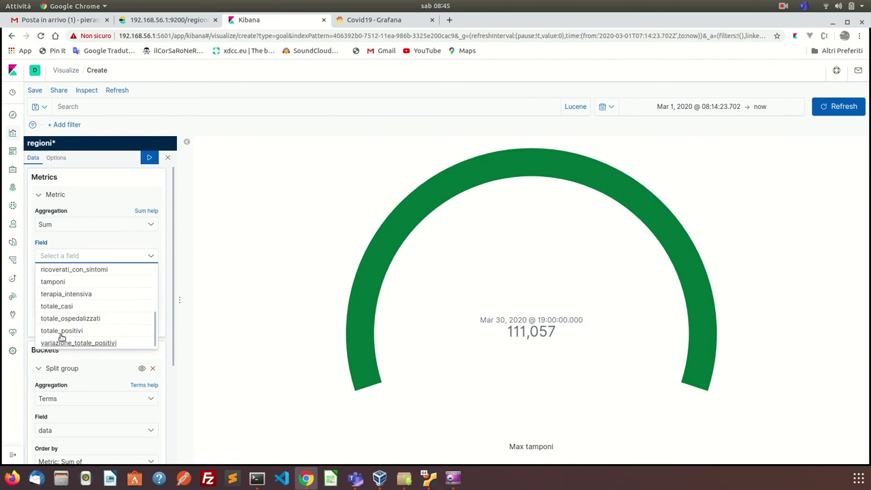
left_click(59, 282)
left_click(150, 158)
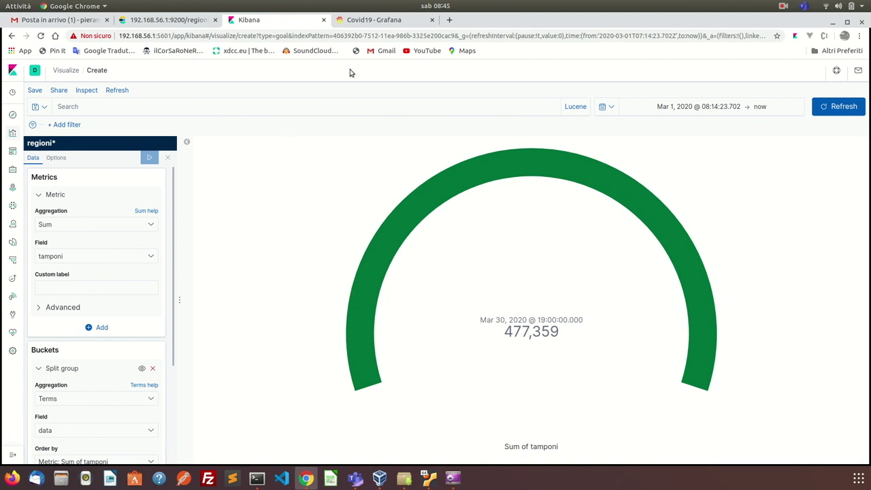
scroll(131, 302, "down", 4)
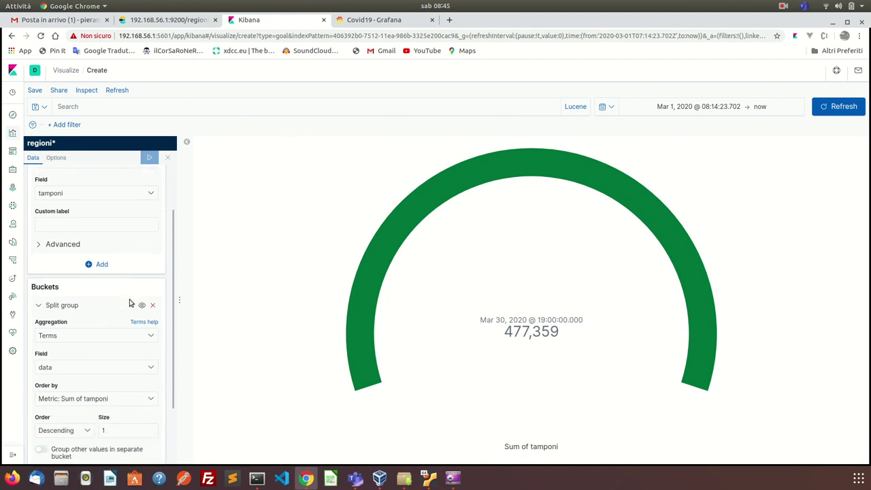
scroll(132, 303, "up", 4)
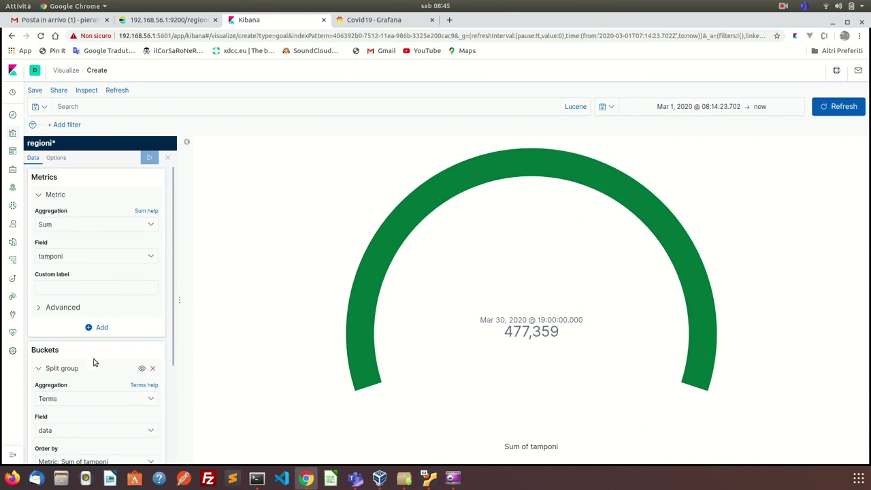
scroll(94, 363, "down", 4)
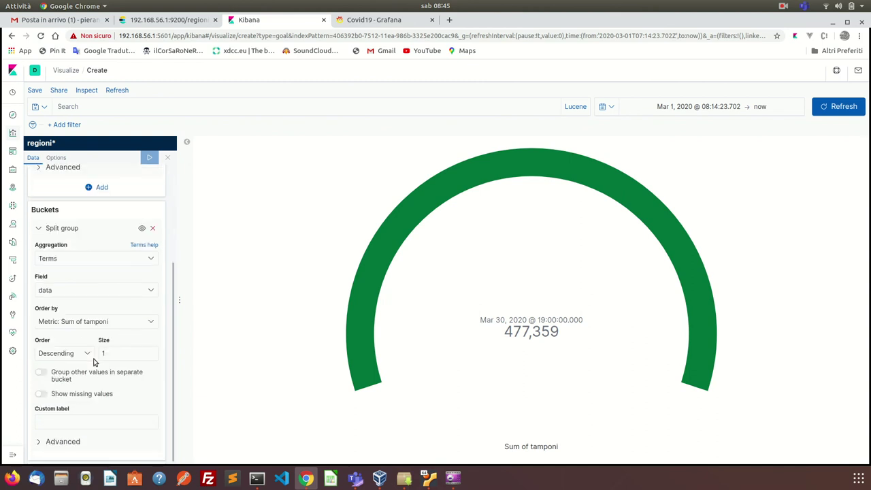
scroll(95, 363, "up", 4)
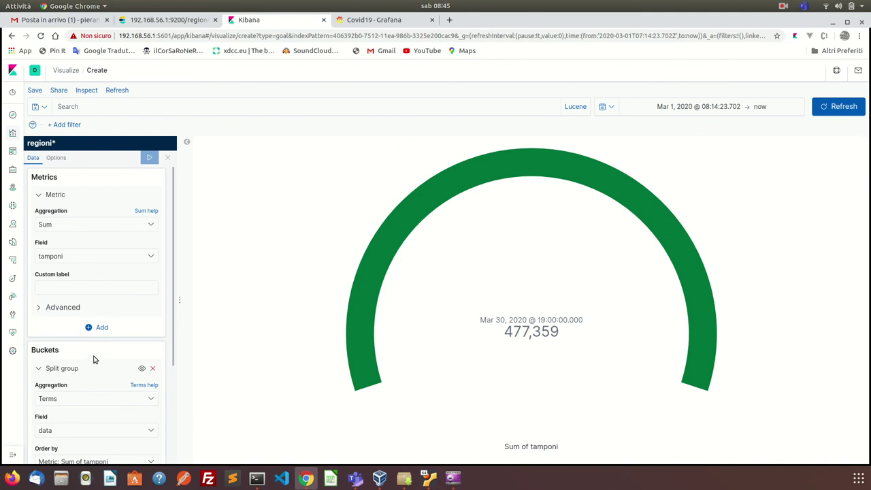
Set the upper limit of the goal chart's range to 60000000 and apply the change
left_click(58, 158)
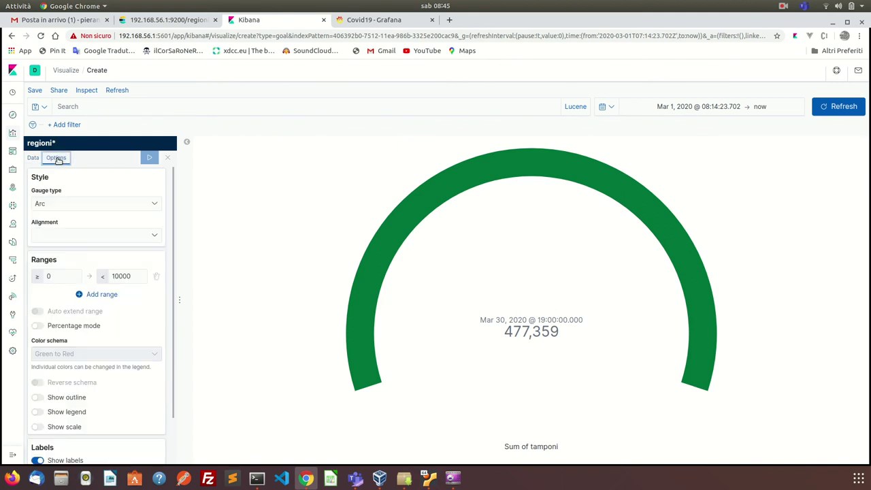
double_click(126, 277)
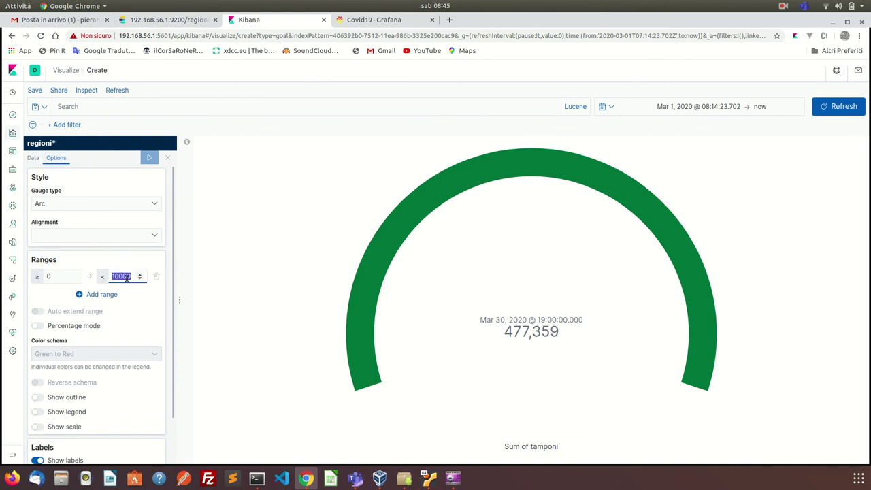
type("6000000")
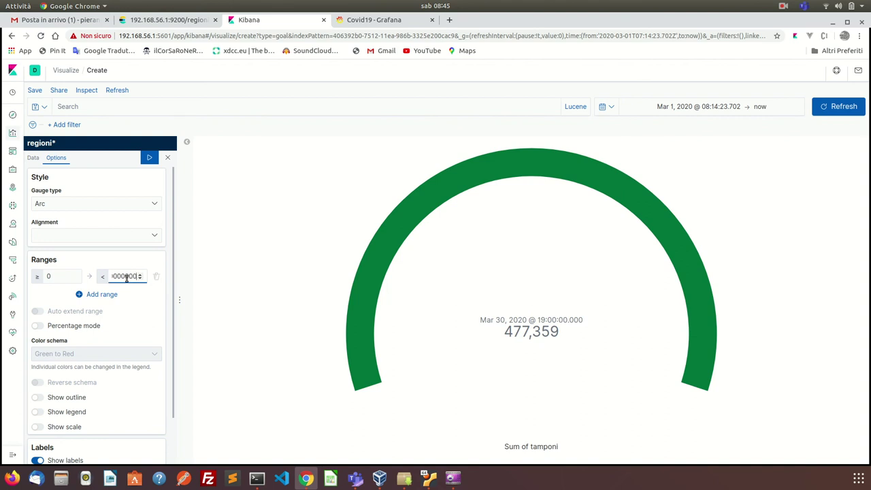
left_click(151, 158)
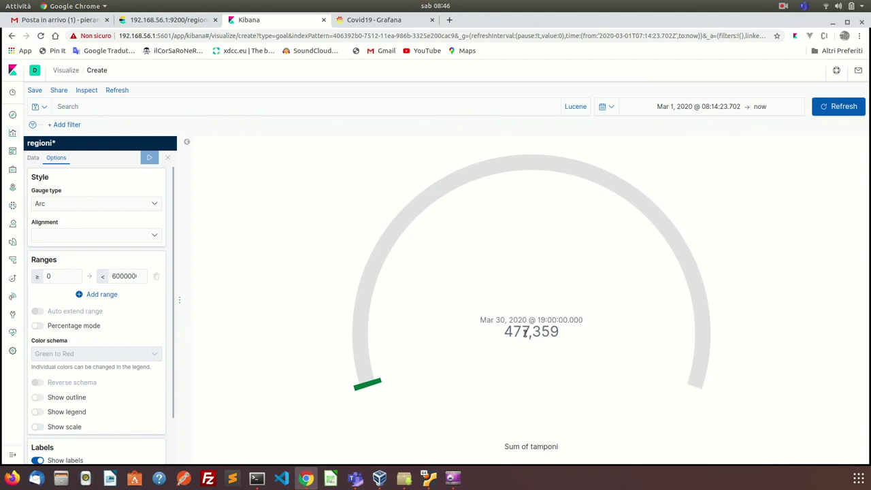
Turn on Percentage mode for the goal chart and apply the change
mouse_move(368, 386)
left_click(37, 327)
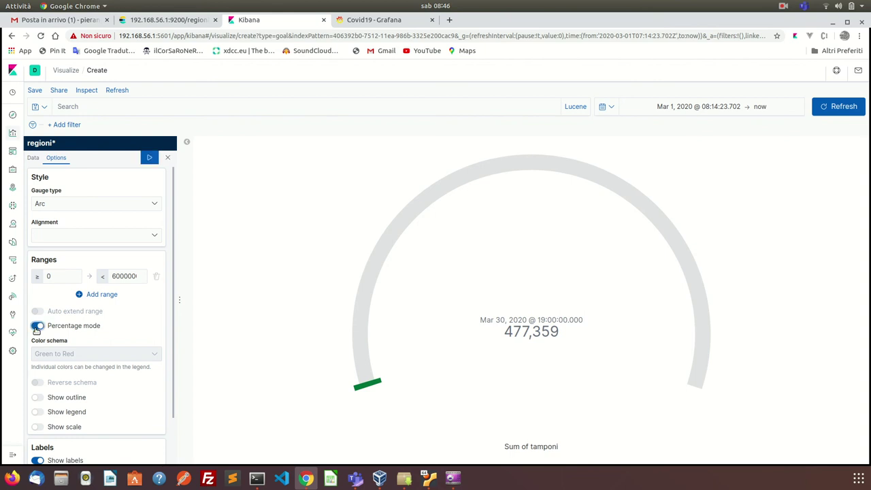
left_click(148, 163)
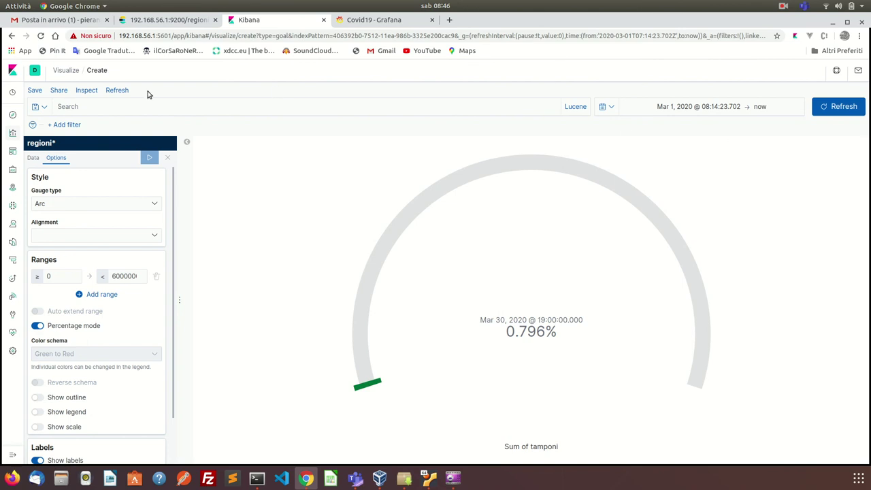
Save the visualization to the dashboard as "Tamponi Percentuale su Popolazione Italiana" and shrink its panel there
left_click(36, 108)
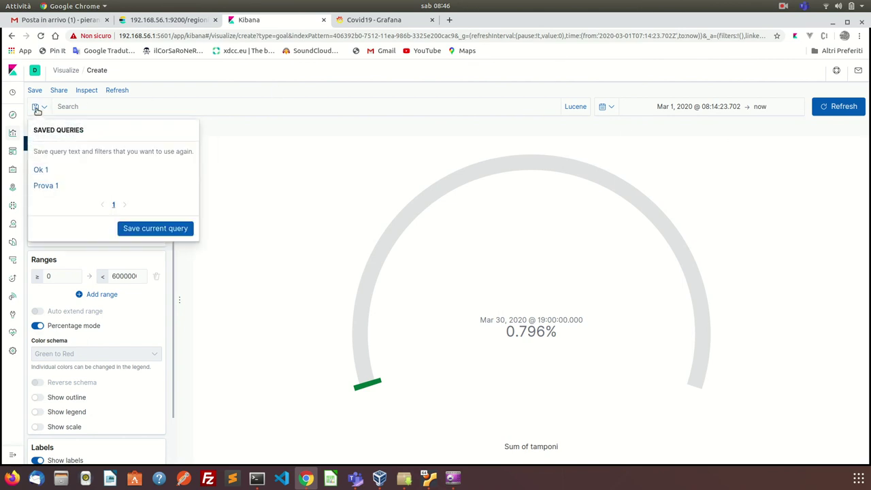
left_click(245, 137)
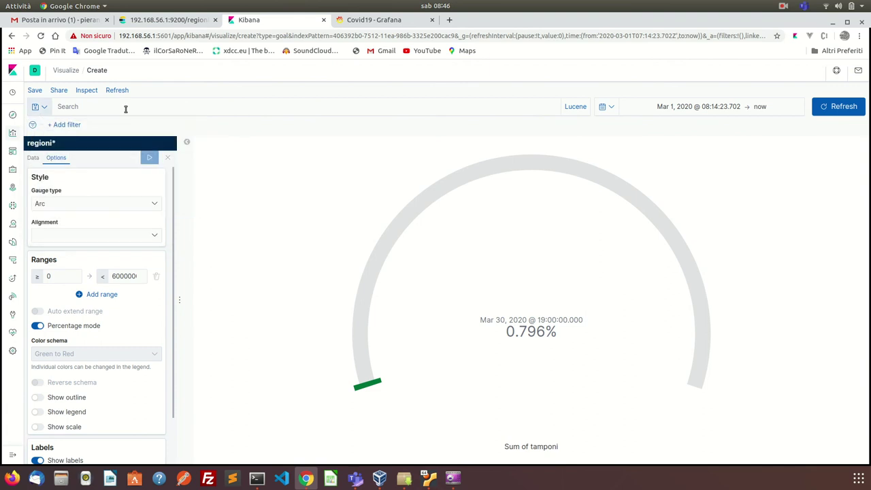
left_click(34, 90)
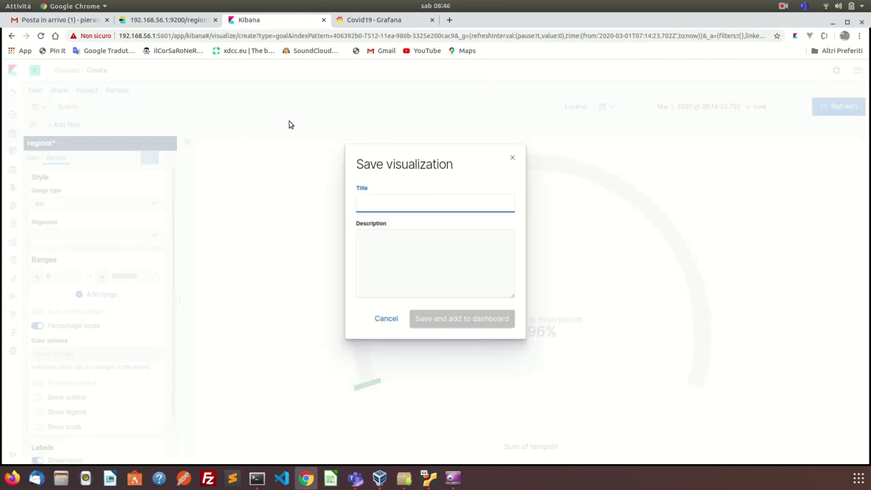
type("Tamponi")
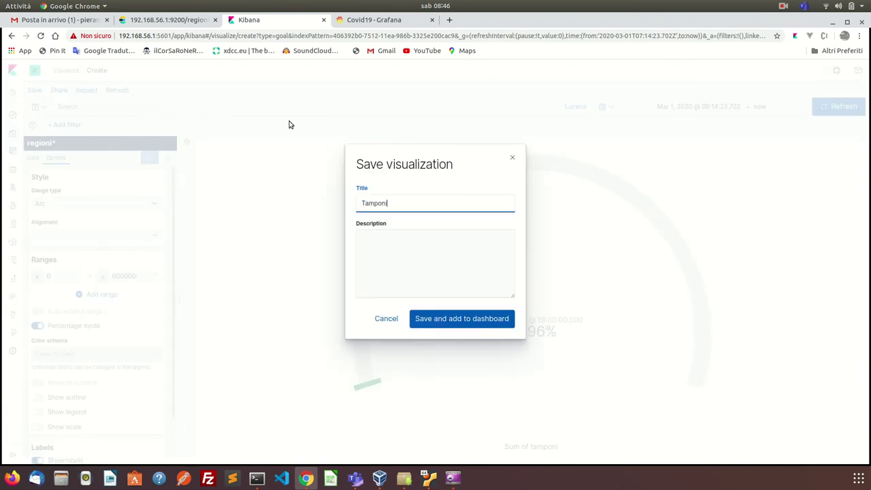
type(" Percentuale")
type("su Popolazione Italiane")
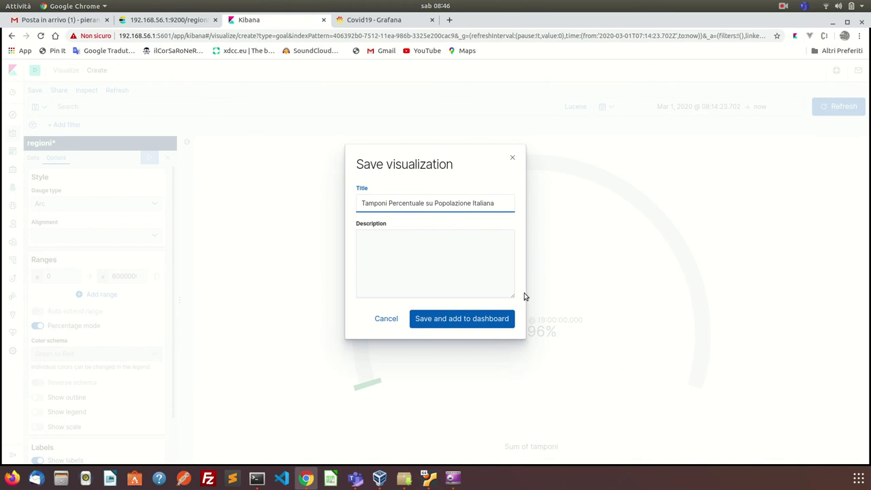
left_click(492, 323)
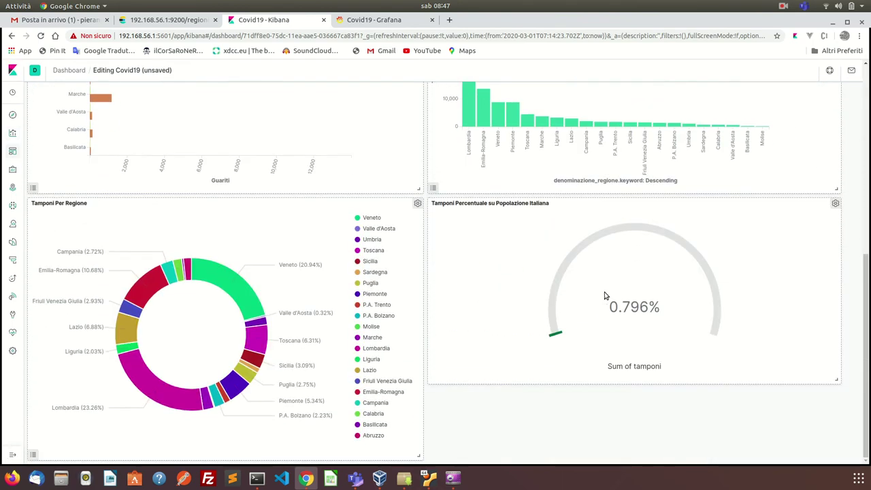
left_click_drag(835, 377, 574, 329)
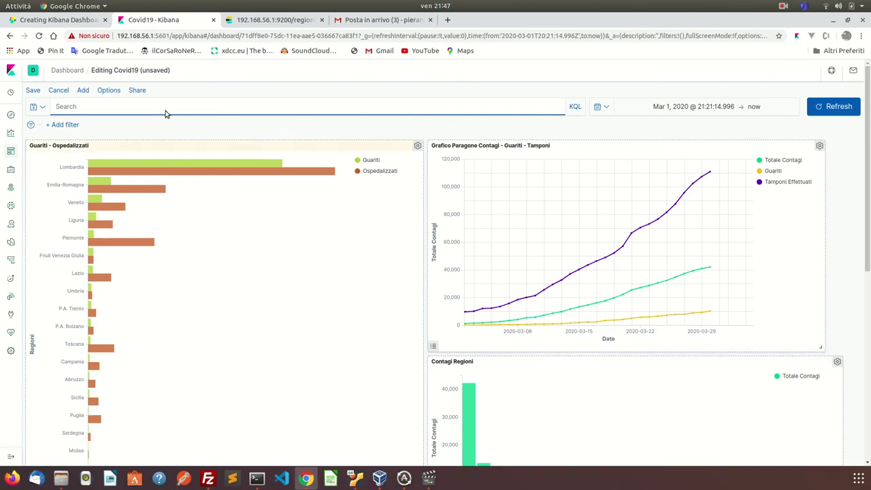
Start creating a new visualization to add to the Covid19 dashboard
left_click(85, 91)
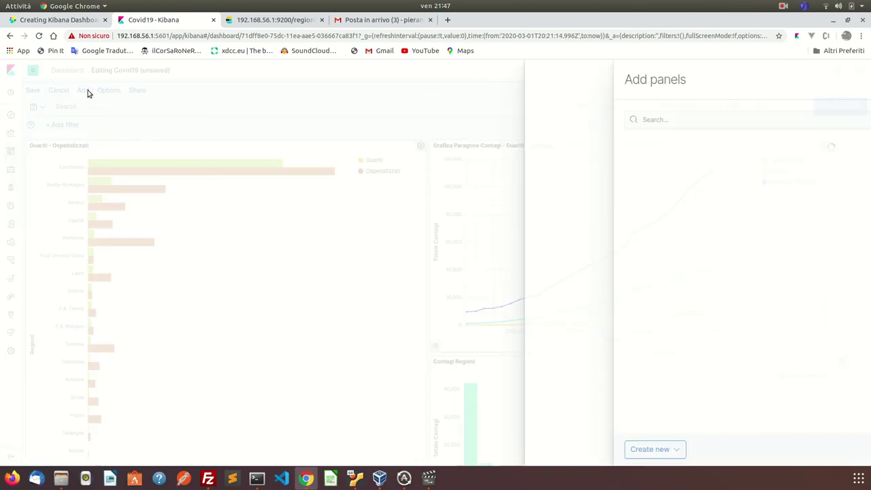
left_click(480, 453)
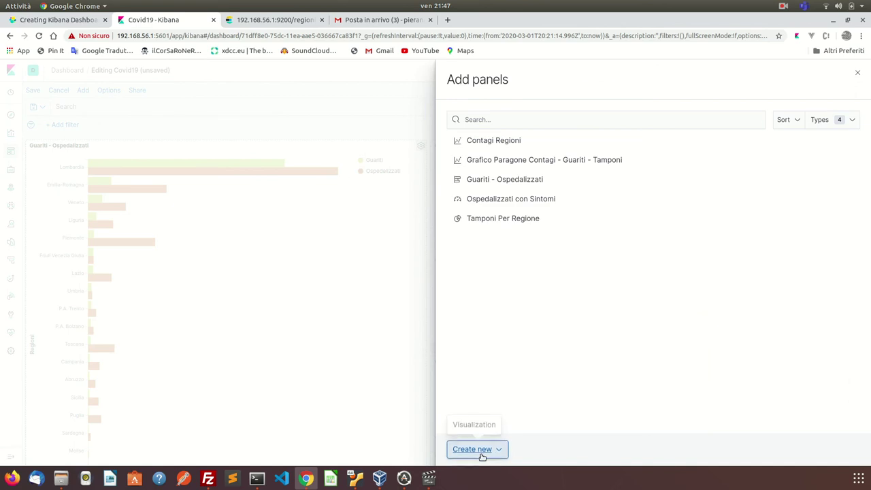
left_click(477, 431)
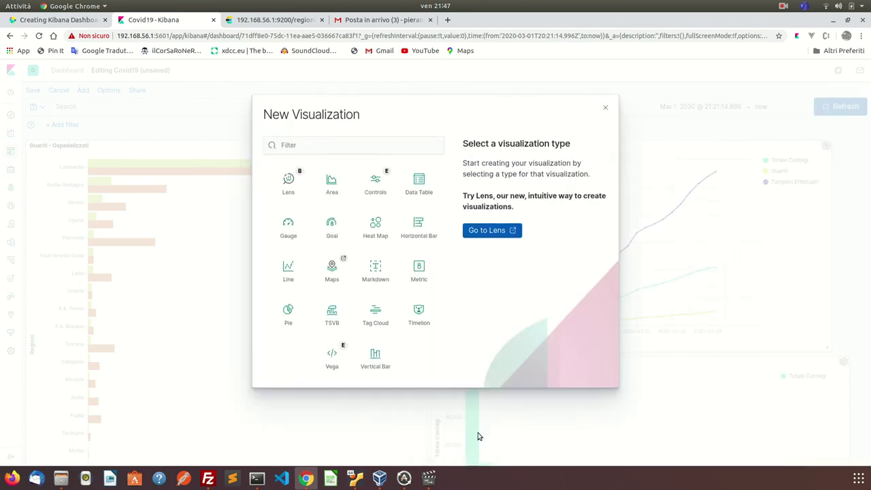